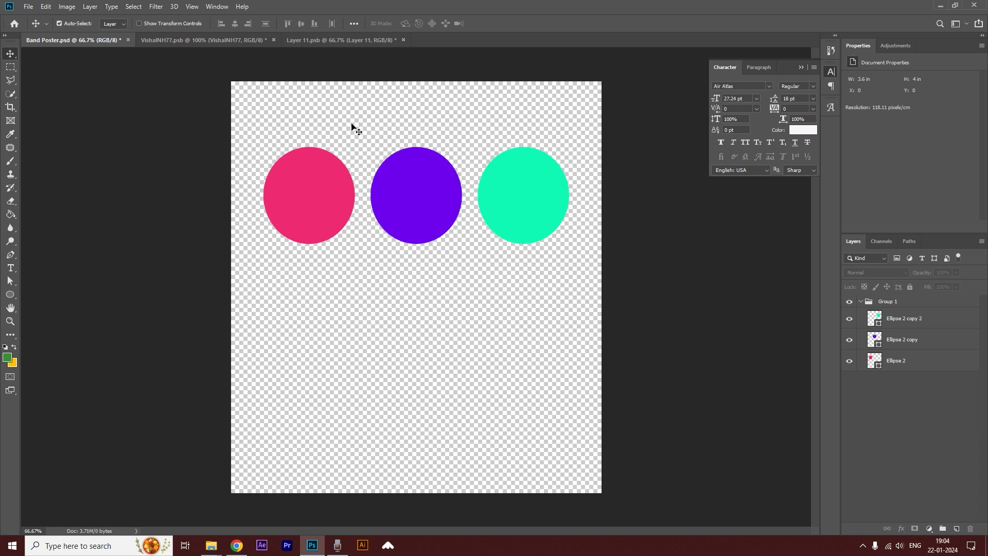
# Group the pink, purple and teal circles, scale the group down and place it in the canvas's upper-left corner.
pyautogui.moveTo(288, 102); pyautogui.dragTo(560, 238)
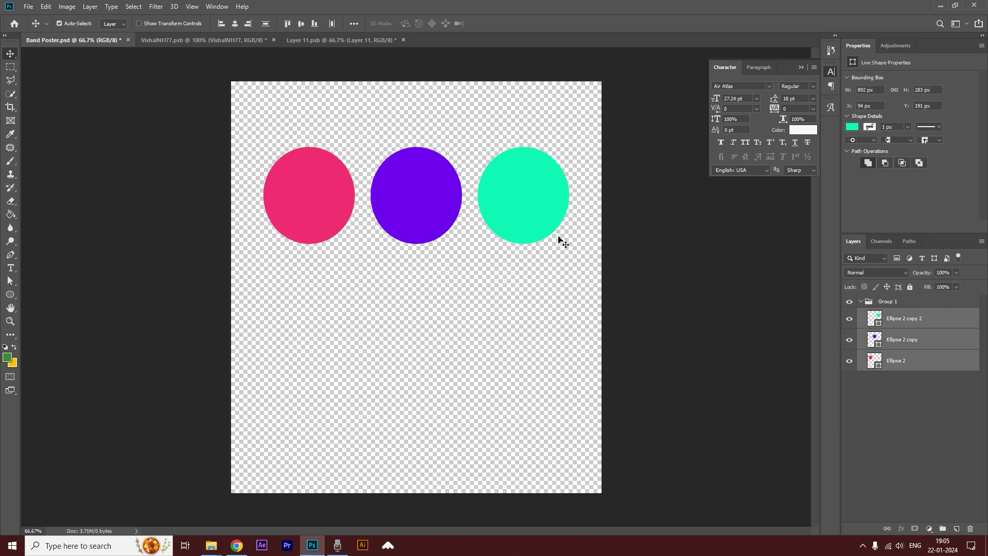
pyautogui.hotkey('ctrl', 'g')
pyautogui.hotkey('ctrl', 't')
pyautogui.moveTo(569, 242); pyautogui.dragTo(399, 189)
pyautogui.moveTo(375, 152); pyautogui.dragTo(355, 99)
pyautogui.moveTo(380, 139); pyautogui.dragTo(348, 122)
pyautogui.press('Return')
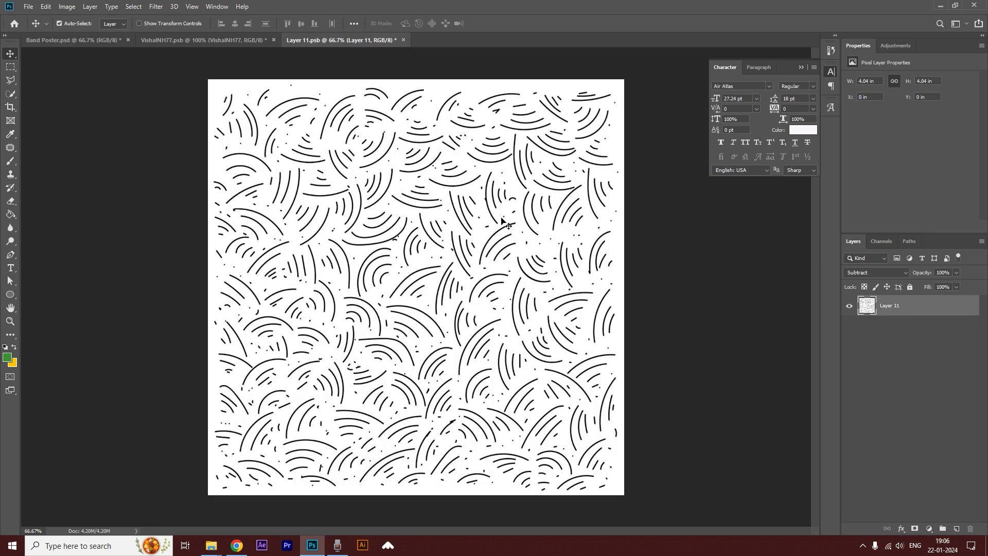
# Bring the curved-line pattern into the poster and enlarge it to about 4.21 in square to cover the whole canvas.
pyautogui.moveTo(502, 219); pyautogui.dragTo(399, 269)
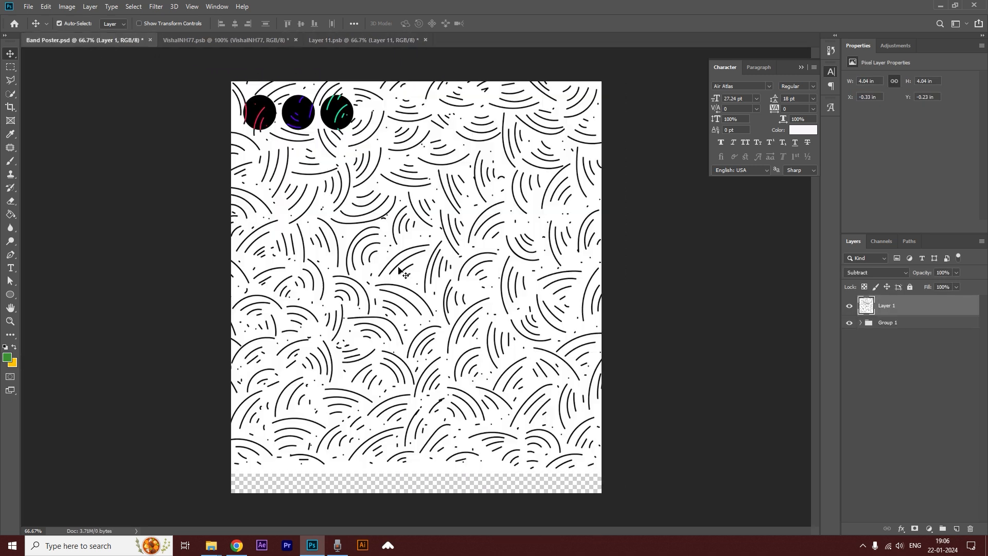
pyautogui.moveTo(479, 263); pyautogui.dragTo(515, 288)
pyautogui.hotkey('ctrl', 't')
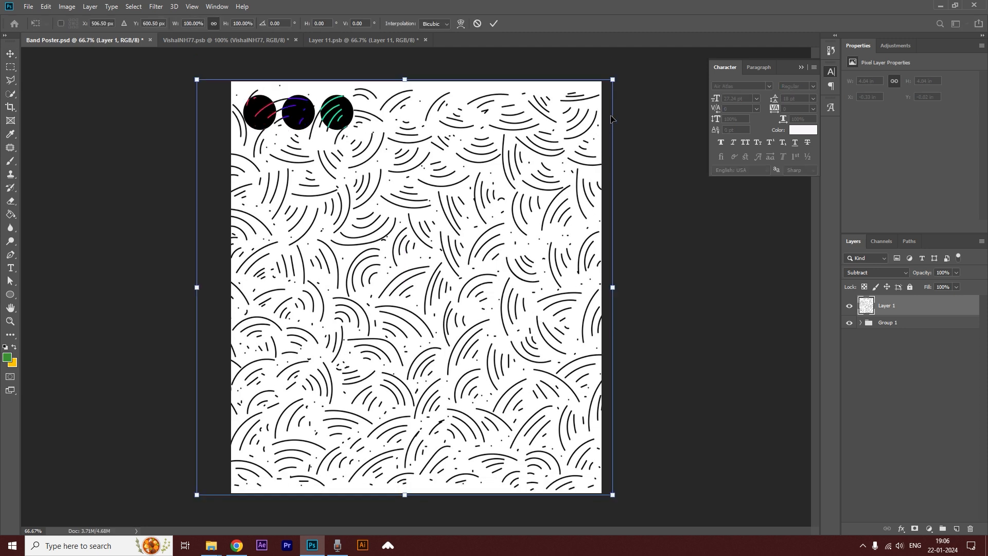
pyautogui.moveTo(617, 81); pyautogui.dragTo(624, 72)
pyautogui.press('Return')
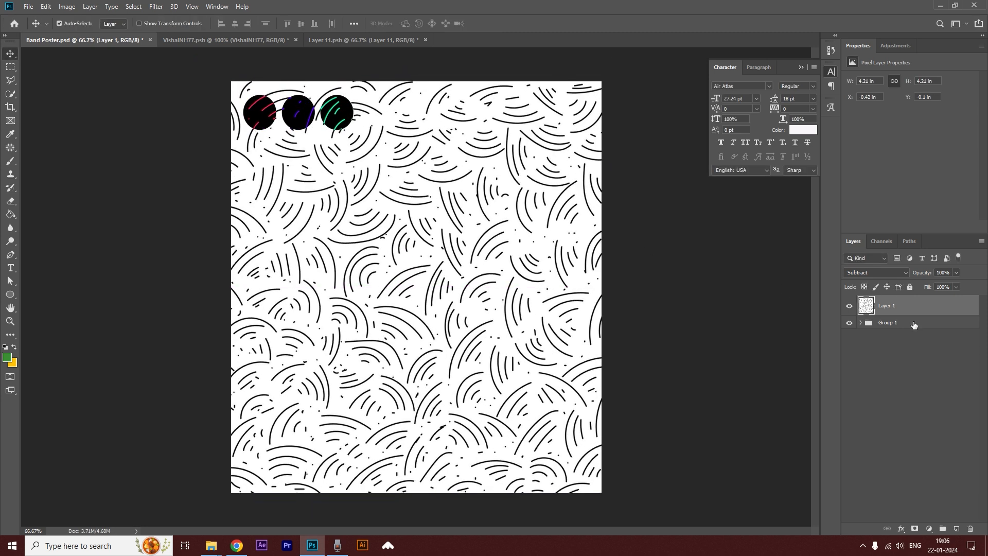
# Move the curved-line pattern layer below the circle group and give it Normal blending.
pyautogui.moveTo(924, 311); pyautogui.dragTo(924, 332)
pyautogui.keyDown('ctrl'); pyautogui.click(909, 311); pyautogui.keyUp('ctrl')
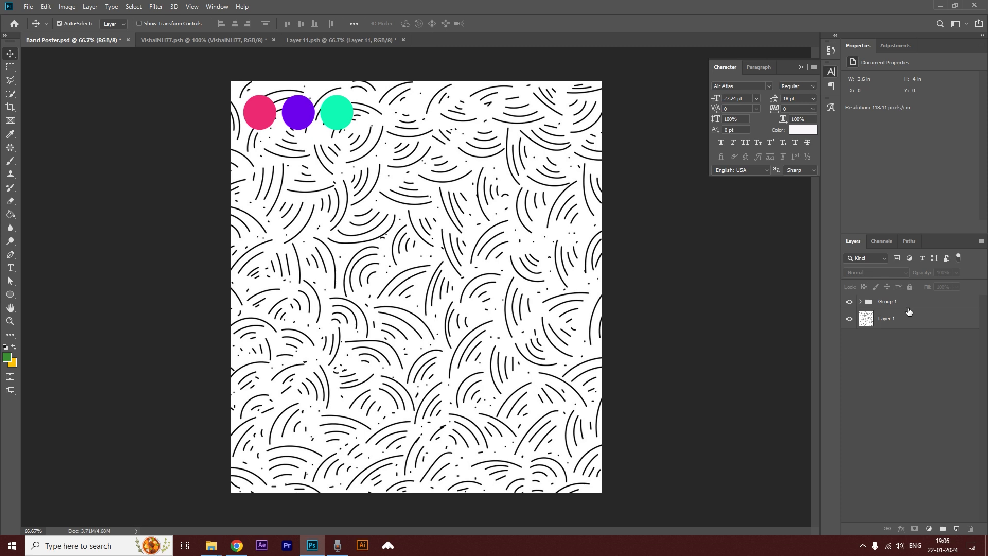
pyautogui.click(888, 317)
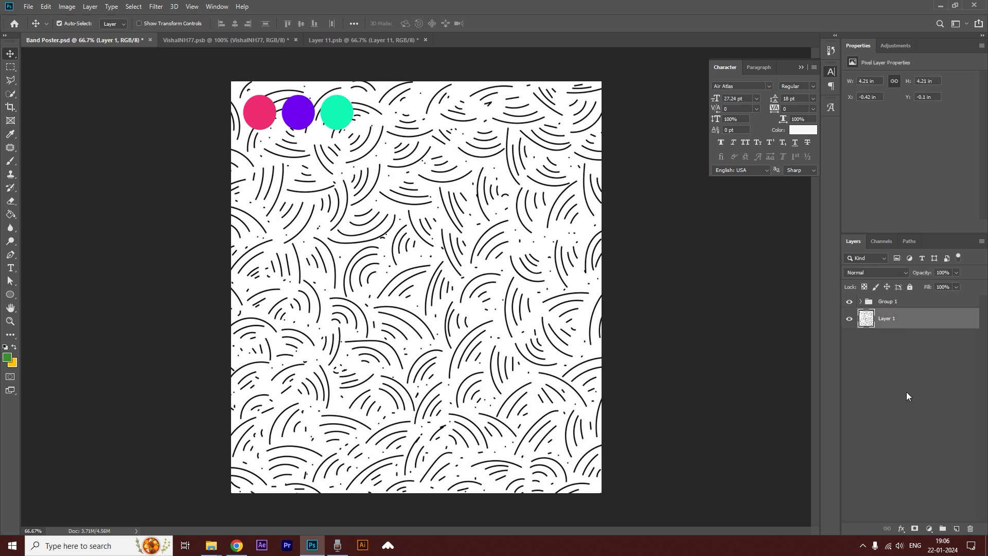
# Add a new layer below the pattern and fill it with the teal sampled from the third circle.
pyautogui.click(957, 528)
pyautogui.moveTo(909, 324); pyautogui.dragTo(908, 350)
pyautogui.click(10, 214)
pyautogui.keyDown('alt'); pyautogui.click(337, 110); pyautogui.keyUp('alt')
pyautogui.click(313, 190)
# Set the pattern layer to 9% opacity with Linear Light blending, and lock it together with the teal background layer.
pyautogui.click(893, 319)
pyautogui.moveTo(956, 272); pyautogui.dragTo(913, 283)
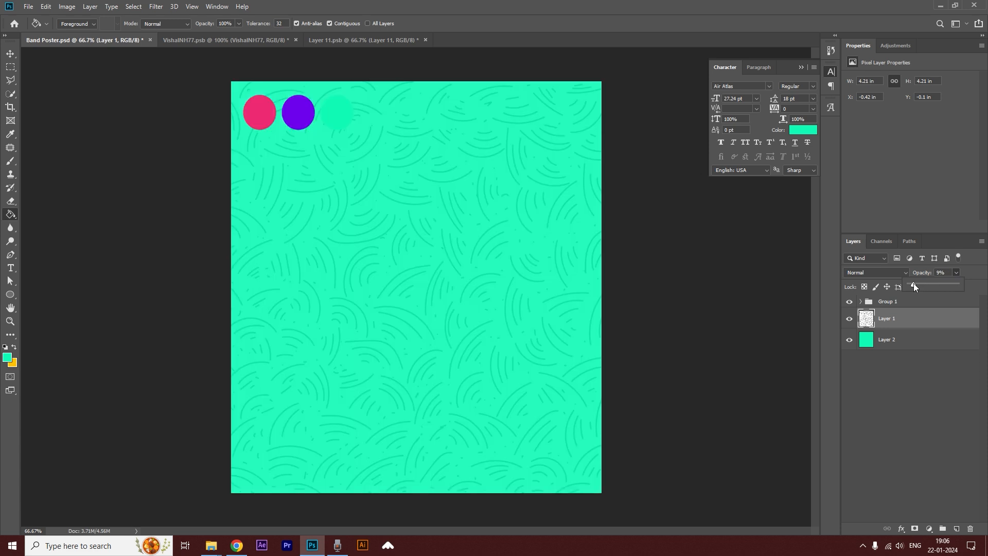
pyautogui.click(875, 272)
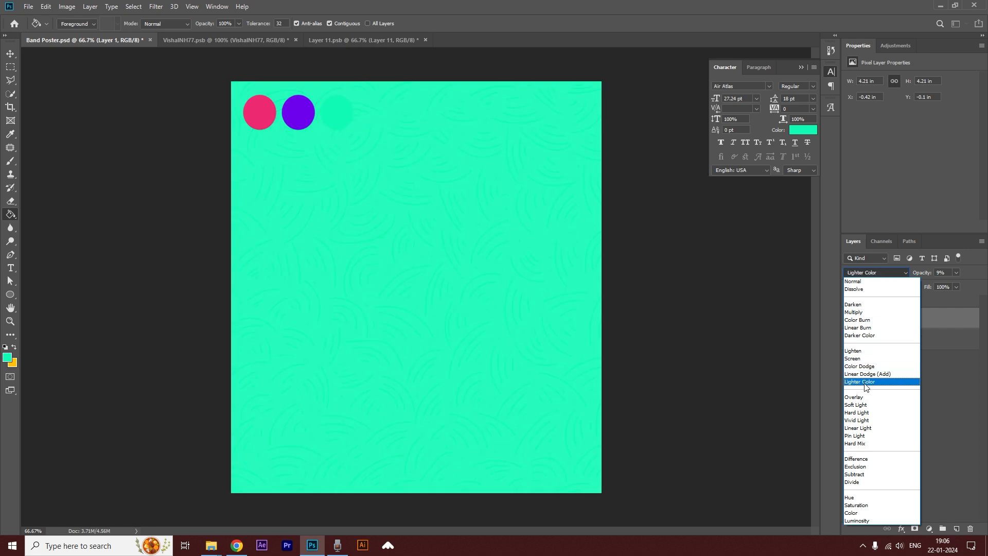
pyautogui.click(867, 428)
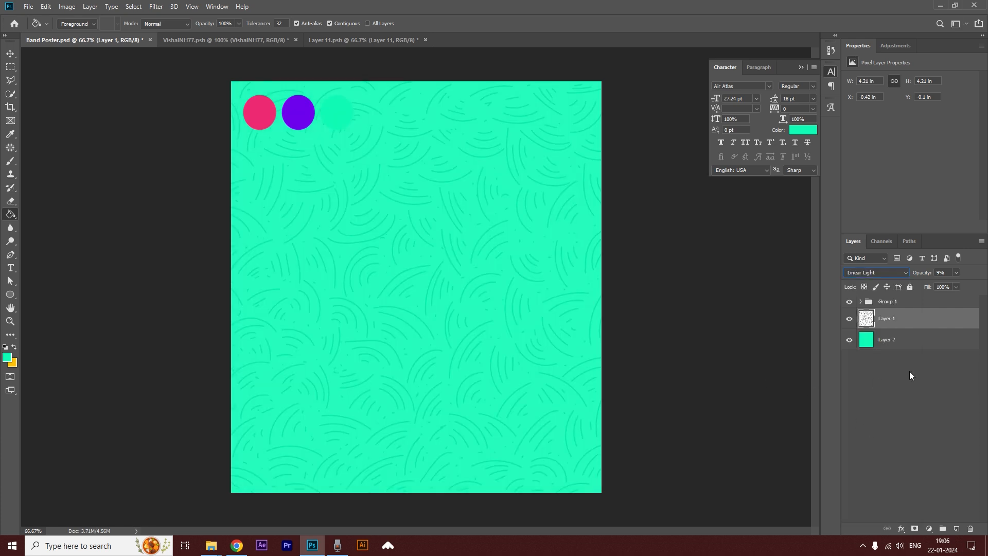
pyautogui.keyDown('shift'); pyautogui.click(890, 340); pyautogui.keyUp('shift')
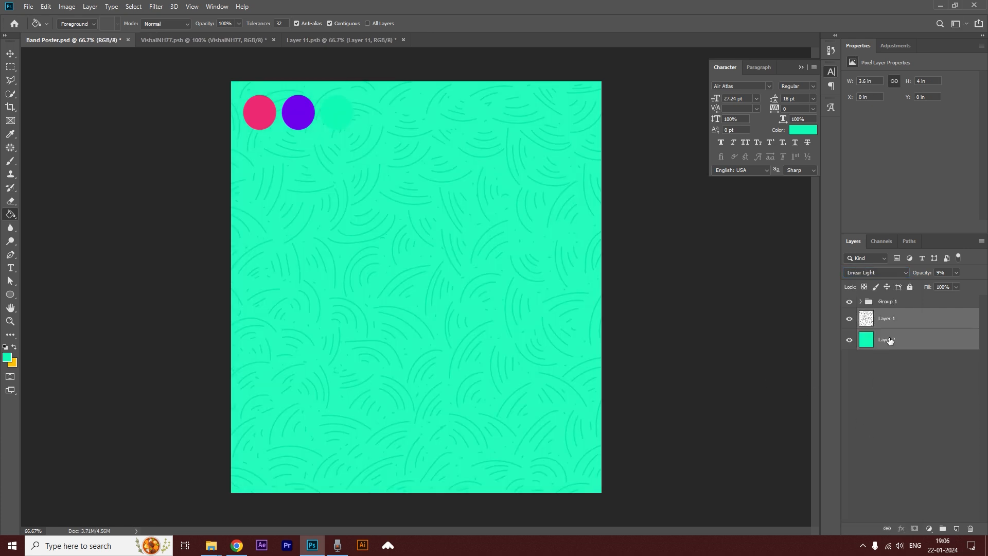
pyautogui.click(911, 287)
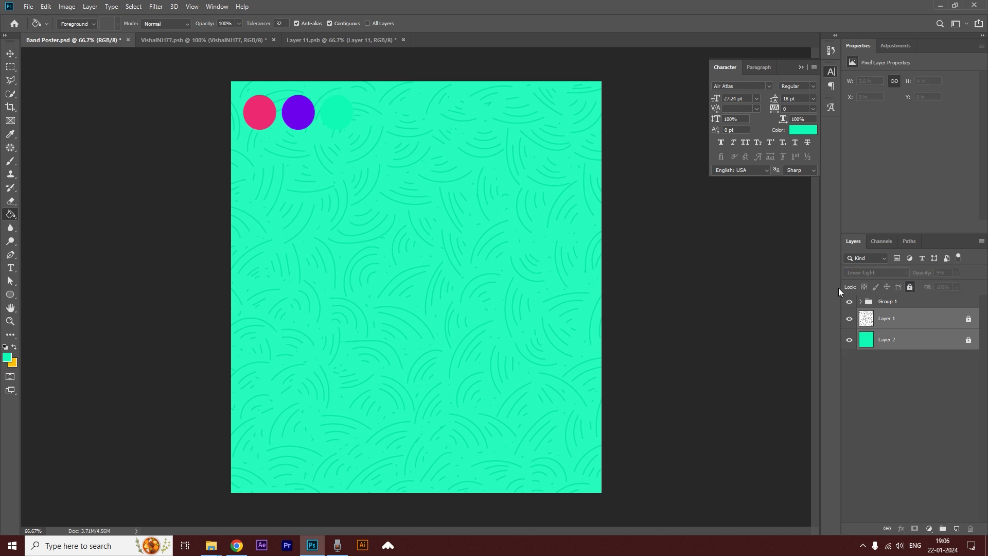
# Scale the colour-circle group down to about half its size in the canvas's upper-left corner.
pyautogui.click(868, 303)
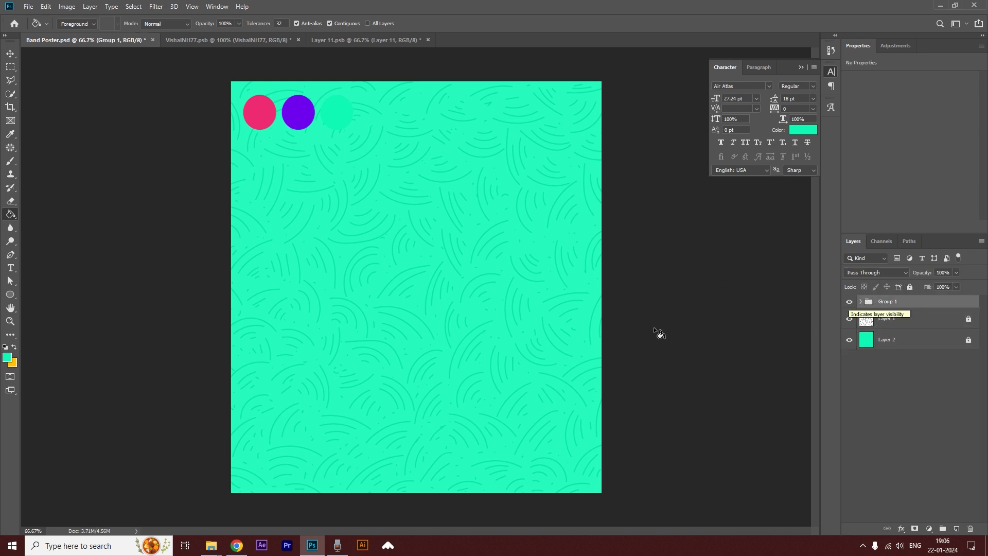
pyautogui.hotkey('ctrl', 't')
pyautogui.moveTo(353, 129)
pyautogui.mouseDown()
pyautogui.moveTo(334, 134)
pyautogui.moveTo(296, 113)
pyautogui.mouseUp()
pyautogui.press('Return')
pyautogui.press('g')
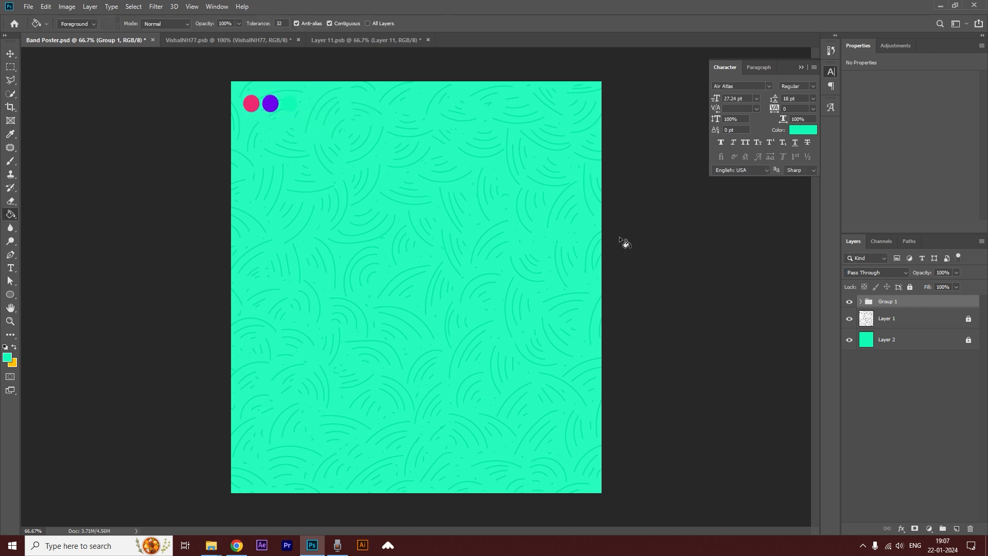
# Bring the cut-out singer from its open document into the poster and place it over the lower half.
pyautogui.press('v')
pyautogui.click(329, 41)
pyautogui.click(241, 40)
pyautogui.moveTo(455, 249); pyautogui.dragTo(467, 348)
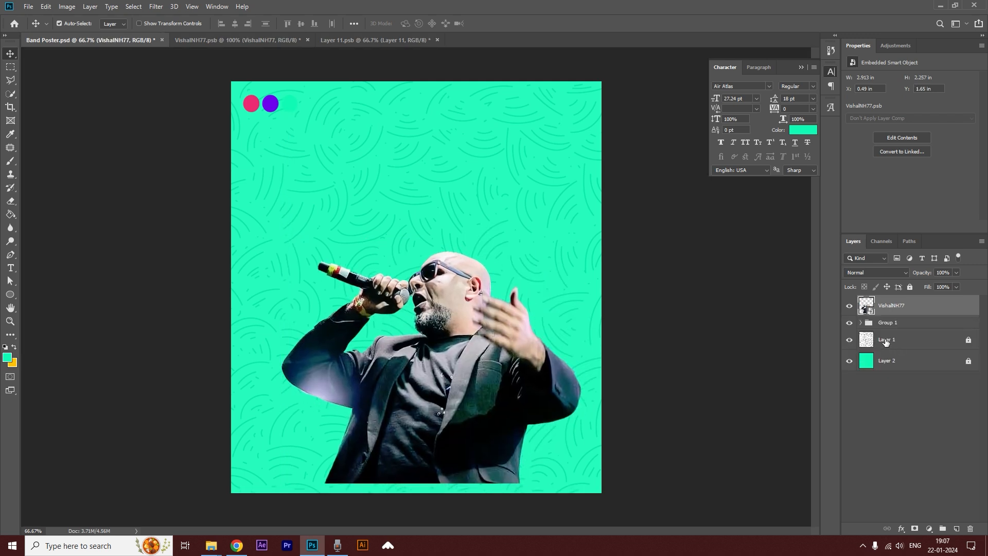
# Add a Black & White adjustment clipped to the singer, with Reds at -31, Yellows at 0 and lowered Greens.
pyautogui.click(897, 46)
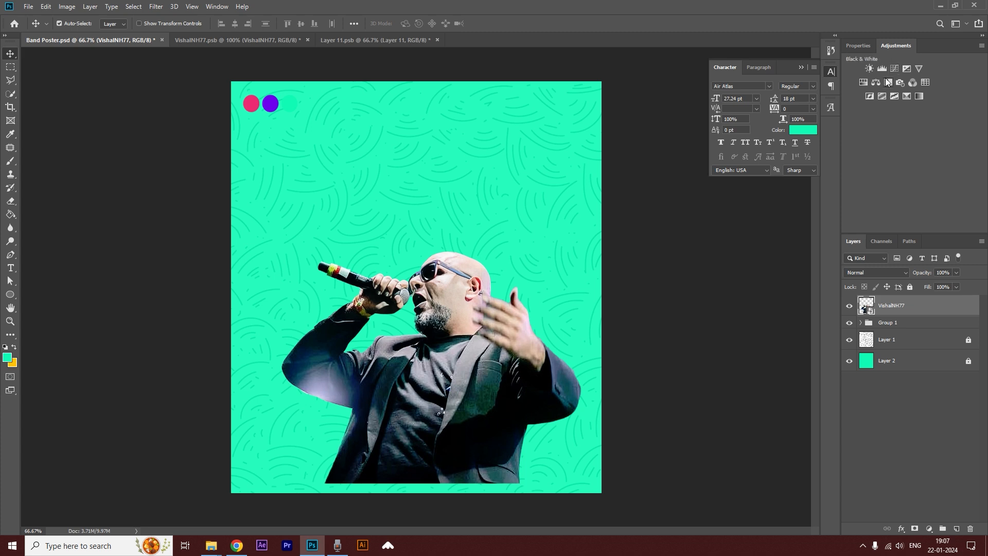
pyautogui.click(866, 82)
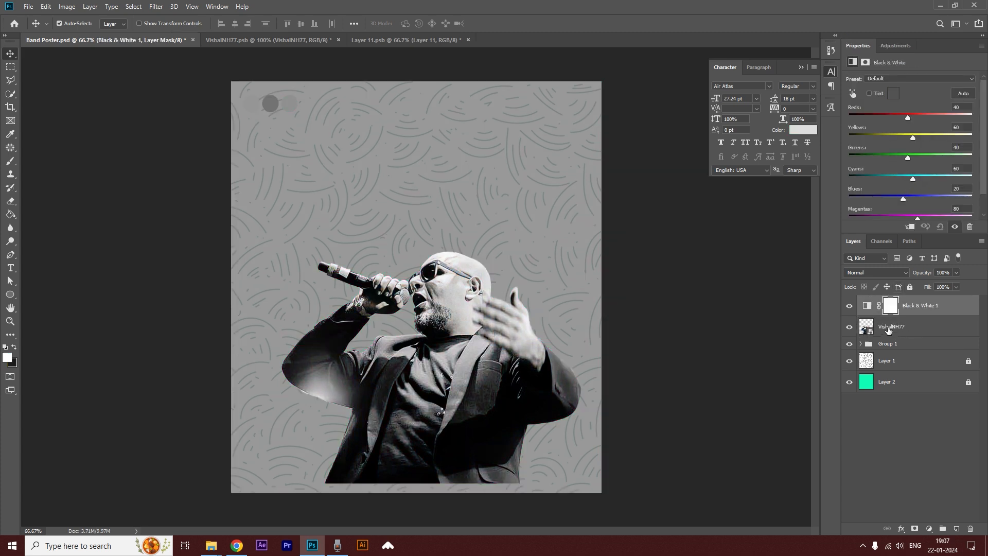
pyautogui.keyDown('alt'); pyautogui.click(880, 315); pyautogui.keyUp('alt')
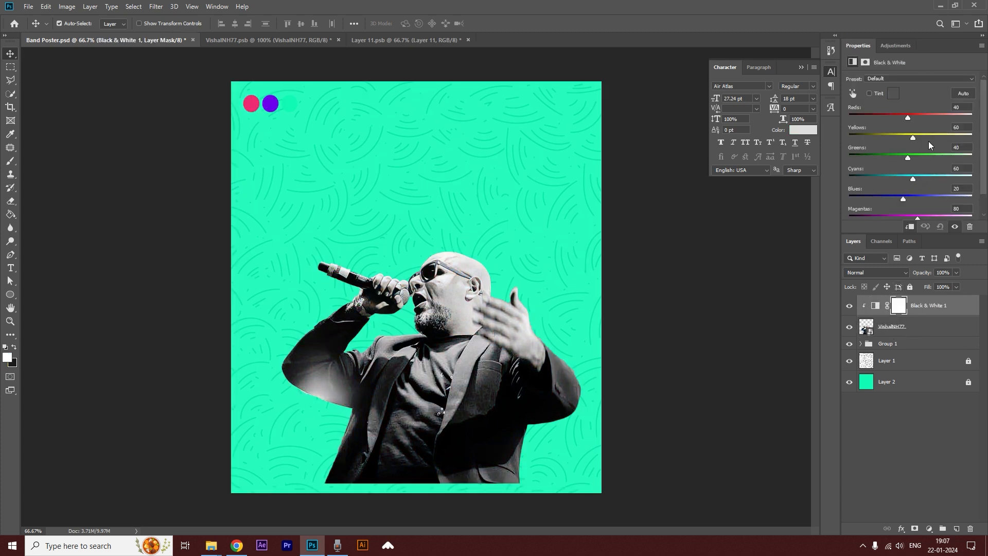
pyautogui.moveTo(908, 118); pyautogui.dragTo(899, 136)
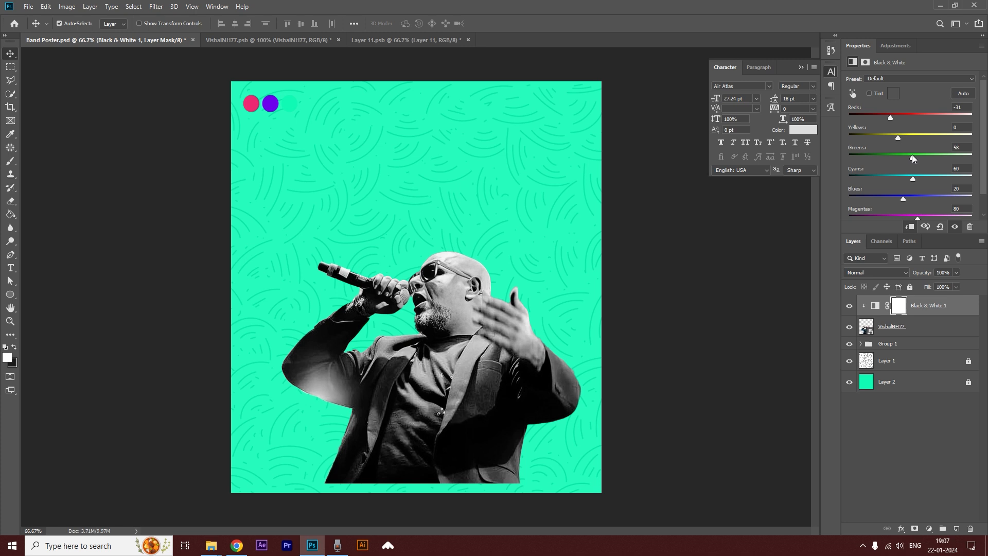
pyautogui.moveTo(904, 156); pyautogui.dragTo(886, 158)
# Group the singer with its Black & White adjustment, then scale the group down slightly near the poster's base.
pyautogui.keyDown('shift'); pyautogui.click(928, 330); pyautogui.keyUp('shift')
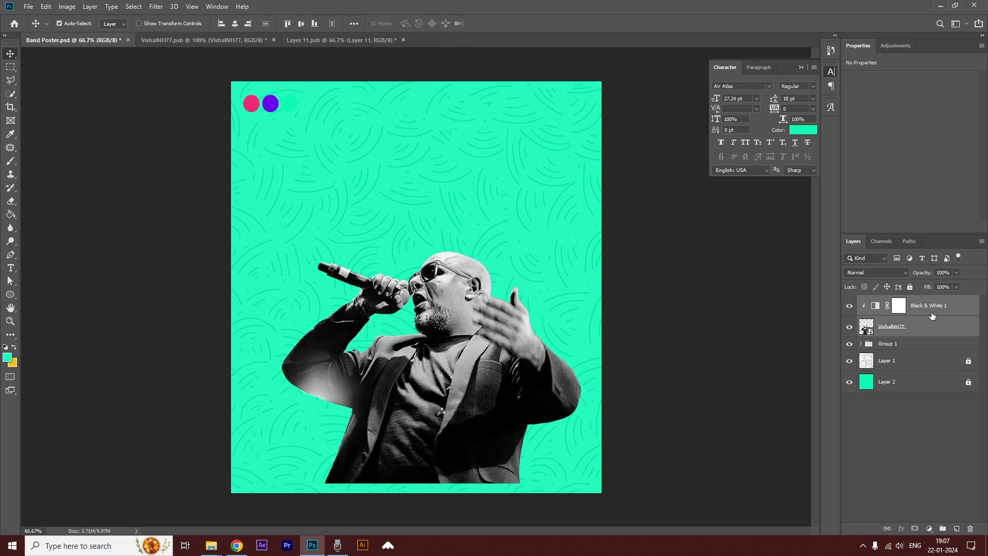
pyautogui.hotkey('ctrl', 'g')
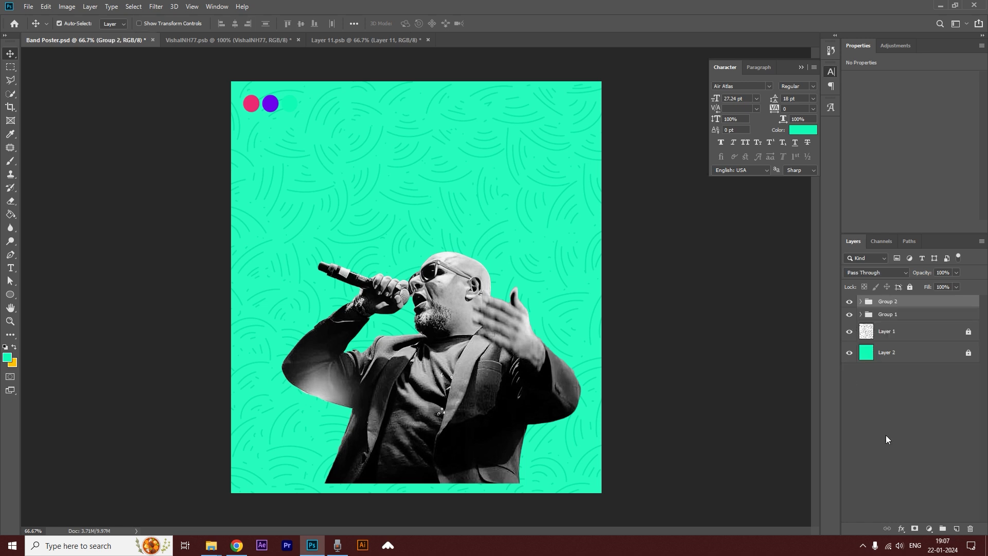
pyautogui.hotkey('ctrl', 't')
pyautogui.moveTo(587, 251); pyautogui.dragTo(537, 286)
pyautogui.moveTo(462, 369); pyautogui.dragTo(466, 359)
pyautogui.press('Return')
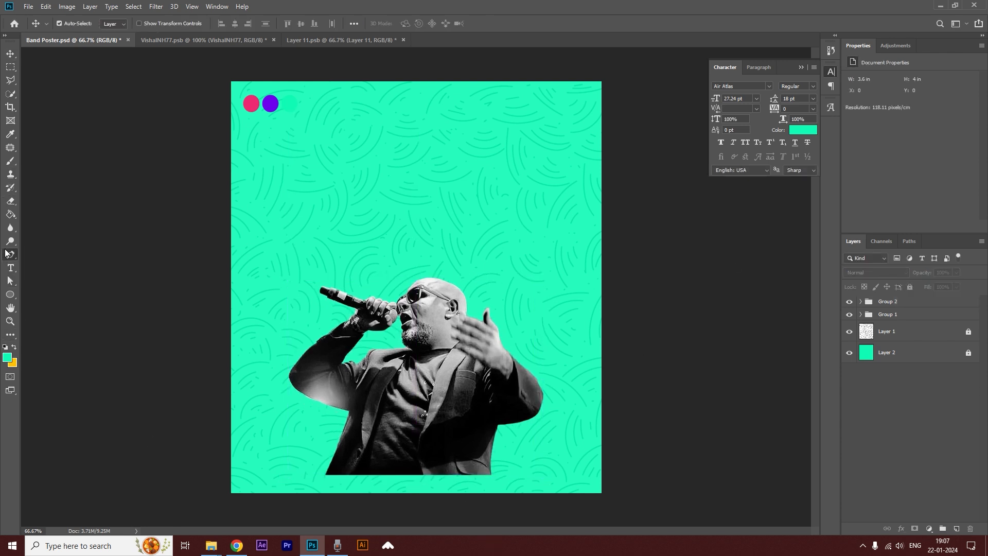
# Draw a five-point Pen shape about 1218 x 168 px across the poster's base, covering the singer's cut-off lower edge.
pyautogui.click(6, 251)
pyautogui.click(215, 483)
pyautogui.click(319, 453)
pyautogui.click(631, 487)
pyautogui.click(632, 510)
pyautogui.click(226, 509)
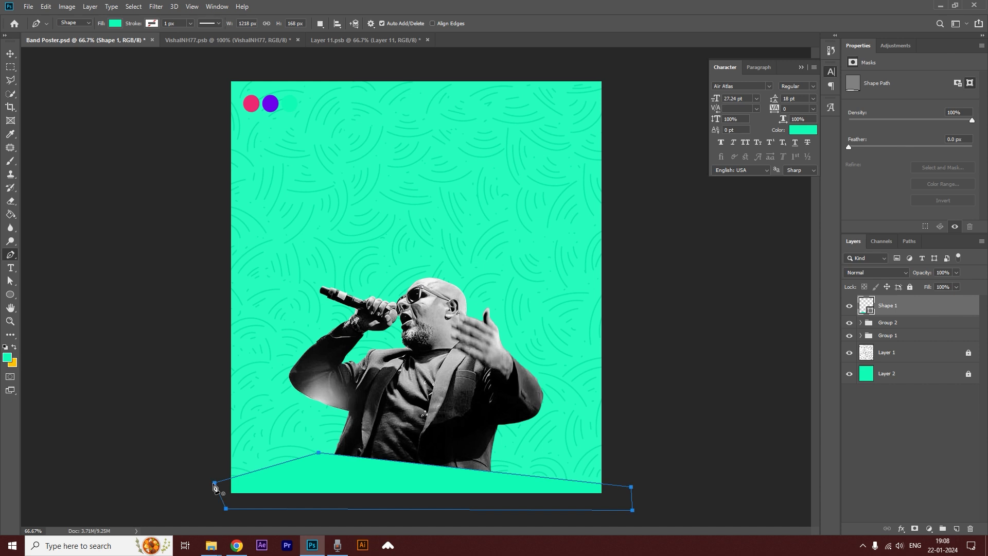
# Recolour the base shape with the purple sampled from the middle colour circle.
pyautogui.doubleClick(872, 311)
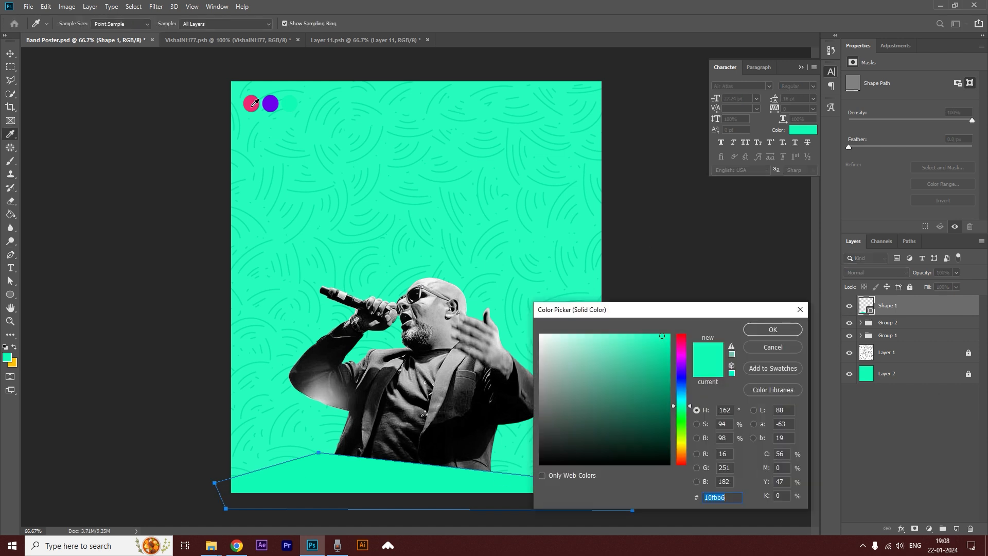
pyautogui.click(270, 104)
pyautogui.click(773, 330)
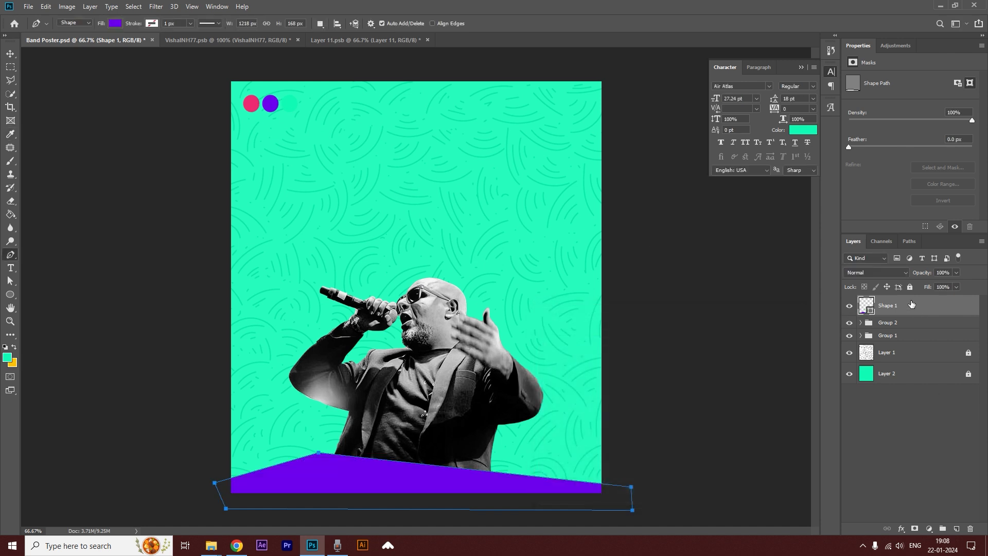
# Shift the singer slightly sideways and lower the purple base shape a little, keeping the cut-off edge covered.
pyautogui.click(11, 54)
pyautogui.moveTo(454, 386)
pyautogui.mouseDown()
pyautogui.moveTo(452, 364)
pyautogui.moveTo(450, 384)
pyautogui.mouseUp()
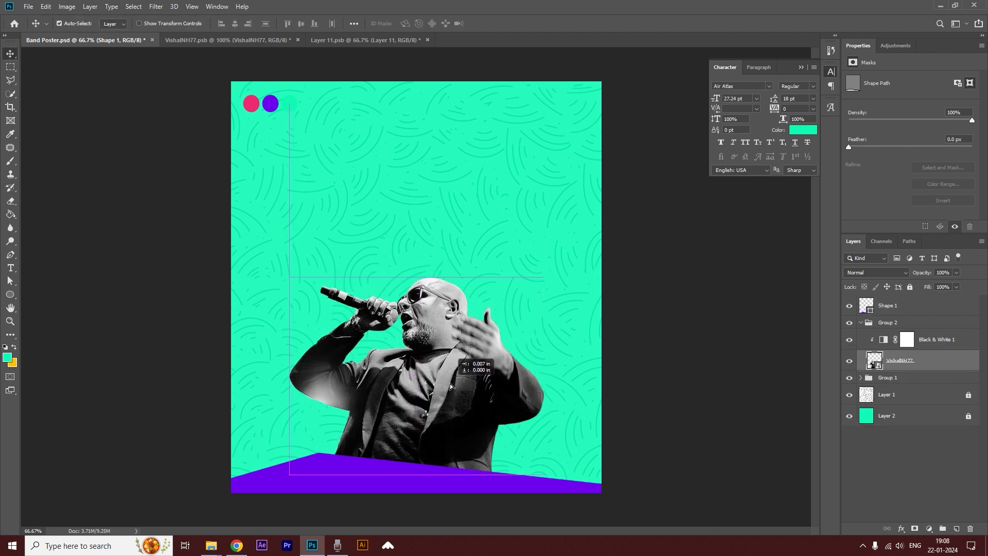
pyautogui.moveTo(404, 469); pyautogui.dragTo(407, 487)
pyautogui.hotkey('shift', 'Up')
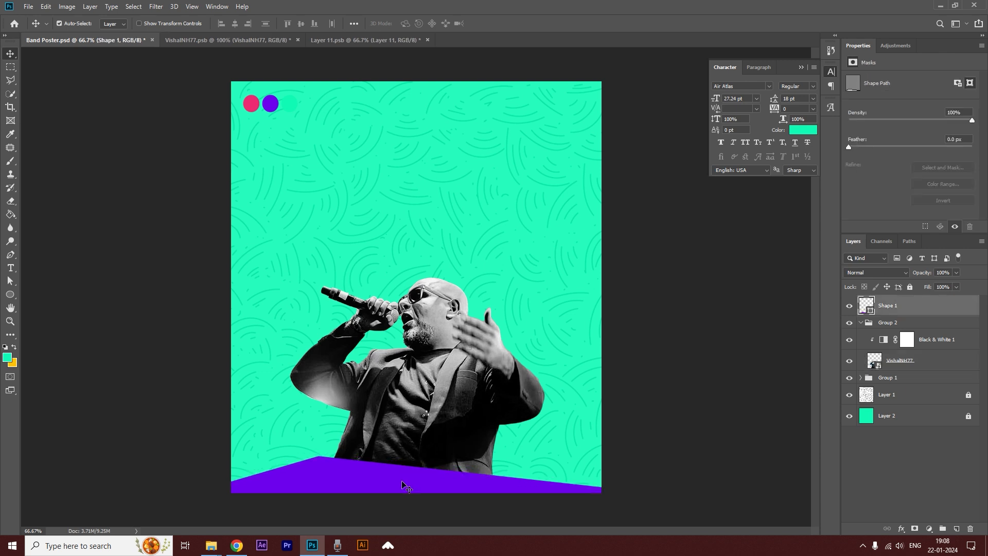
# Draw a circle about 735 px in diameter and place it over the poster's upper middle at about X 147, Y 90 px.
pyautogui.click(738, 356)
pyautogui.press('u')
pyautogui.moveTo(320, 136); pyautogui.dragTo(572, 432)
pyautogui.press('v')
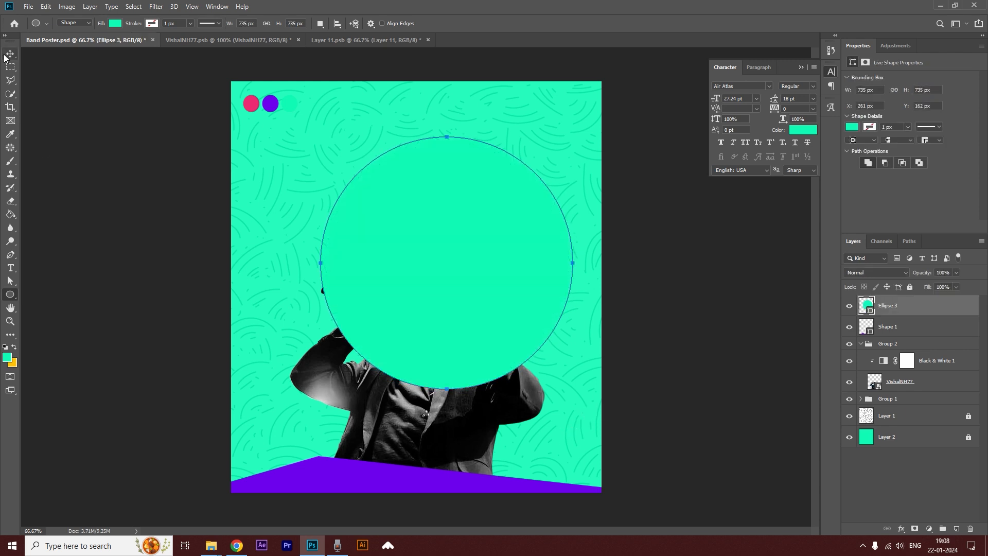
pyautogui.moveTo(526, 256); pyautogui.dragTo(486, 234)
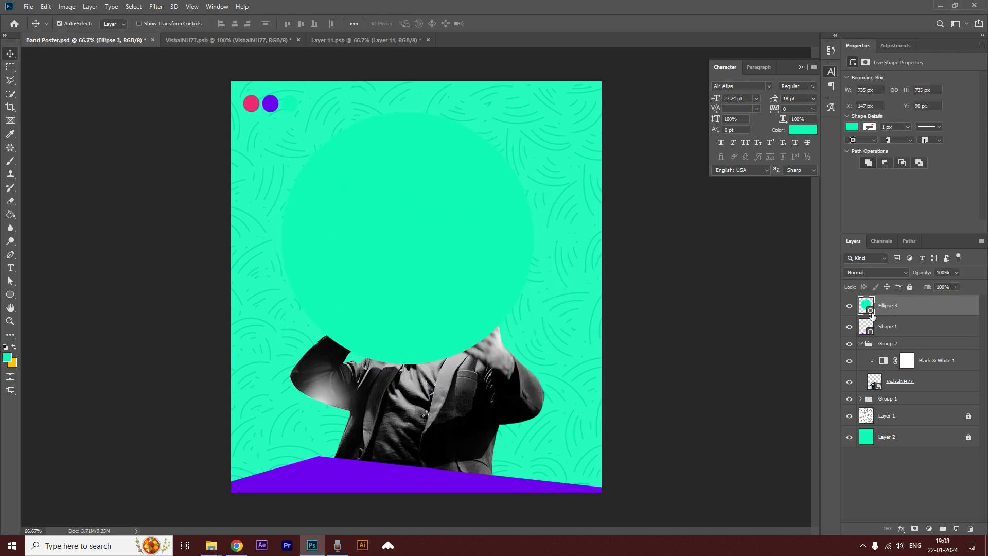
# Recolour the large circle with the pink sampled from the first colour circle and place its layer behind the singer.
pyautogui.doubleClick(869, 308)
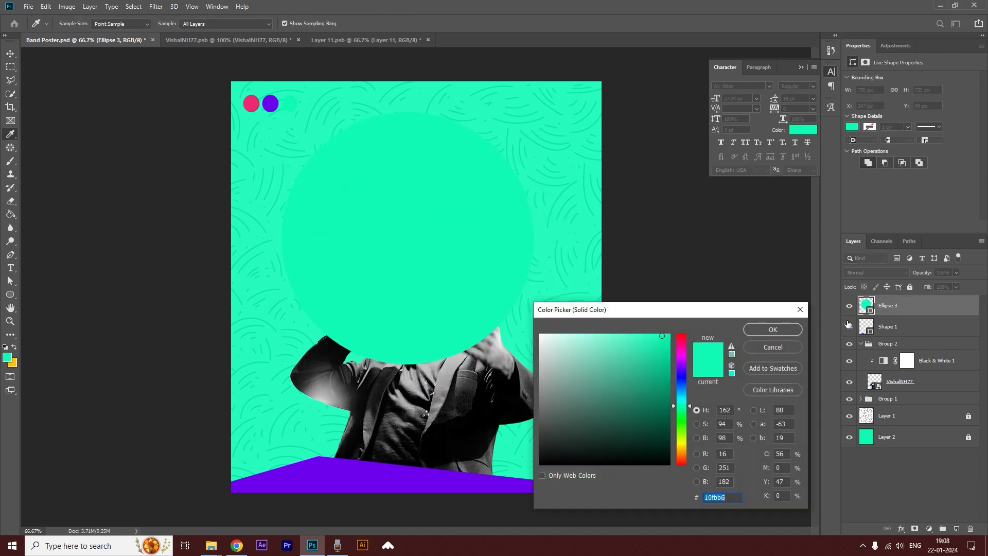
pyautogui.click(252, 104)
pyautogui.click(794, 331)
pyautogui.moveTo(938, 310); pyautogui.dragTo(924, 392)
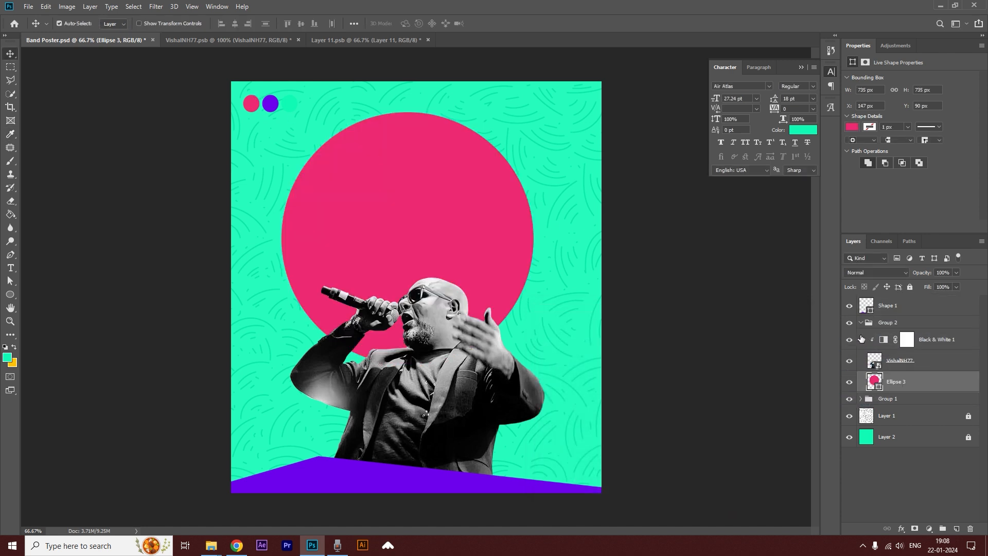
# Centre the large pink circle horizontally on the canvas and clear the selection.
pyautogui.click(863, 324)
pyautogui.click(863, 323)
pyautogui.moveTo(433, 217); pyautogui.dragTo(441, 220)
pyautogui.hotkey('ctrl', 'a')
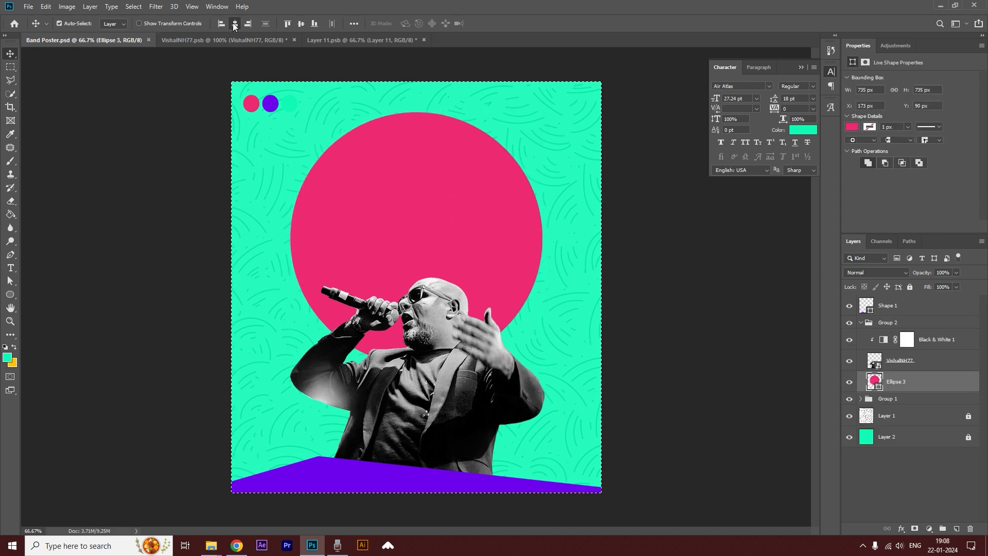
pyautogui.hotkey('ctrl', 'd')
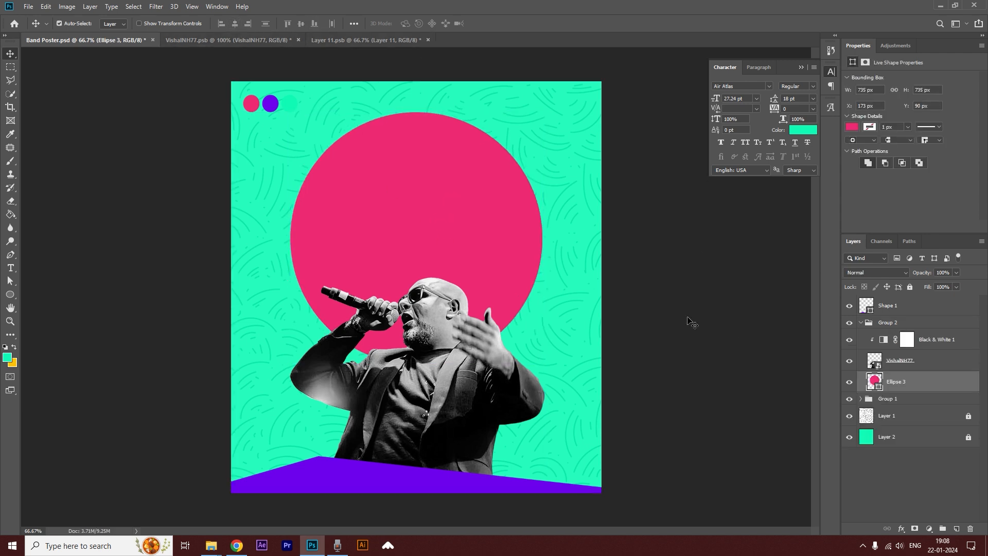
pyautogui.click(663, 265)
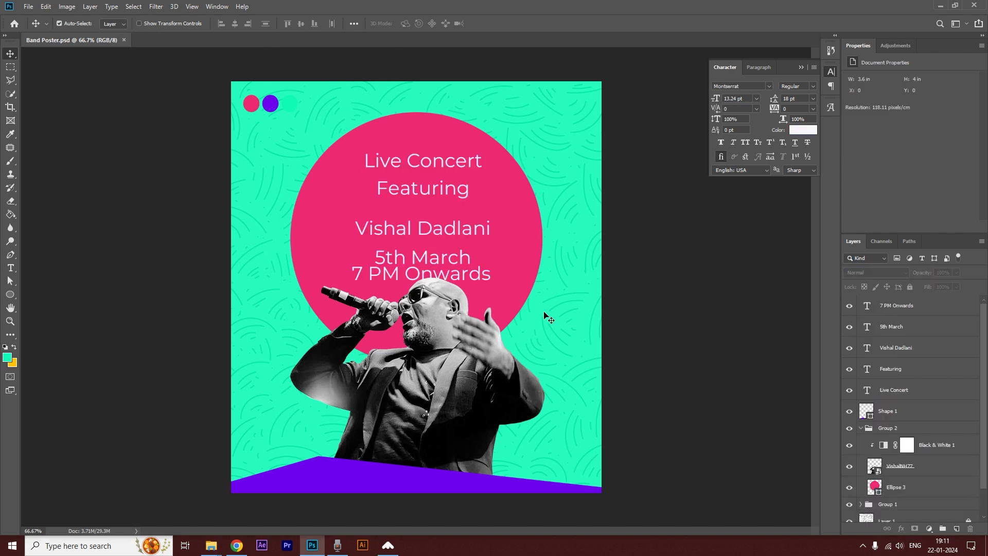
# Move the Live Concert, Featuring and singer's name lines higher in the circle, and the date and time lines to the singer's left.
pyautogui.moveTo(441, 164); pyautogui.dragTo(438, 150)
pyautogui.moveTo(437, 195); pyautogui.dragTo(440, 174)
pyautogui.moveTo(460, 238); pyautogui.dragTo(460, 204)
pyautogui.moveTo(454, 260); pyautogui.dragTo(330, 311)
pyautogui.moveTo(423, 273); pyautogui.dragTo(291, 330)
pyautogui.moveTo(431, 195); pyautogui.dragTo(417, 211)
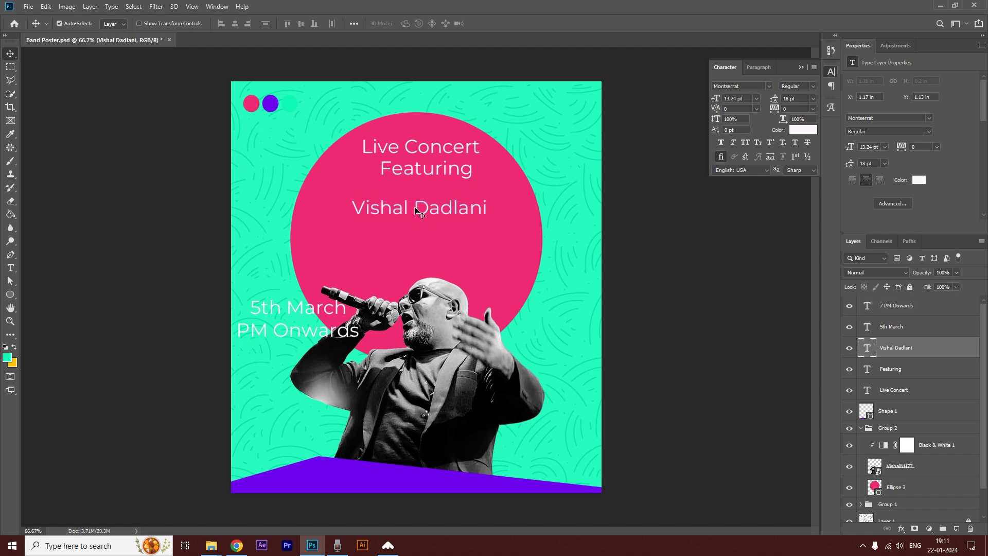
# Split the singer's name onto two lines and set its text to 29.24 pt with 20 pt leading.
pyautogui.press('t')
pyautogui.click(413, 204)
pyautogui.press('Return')
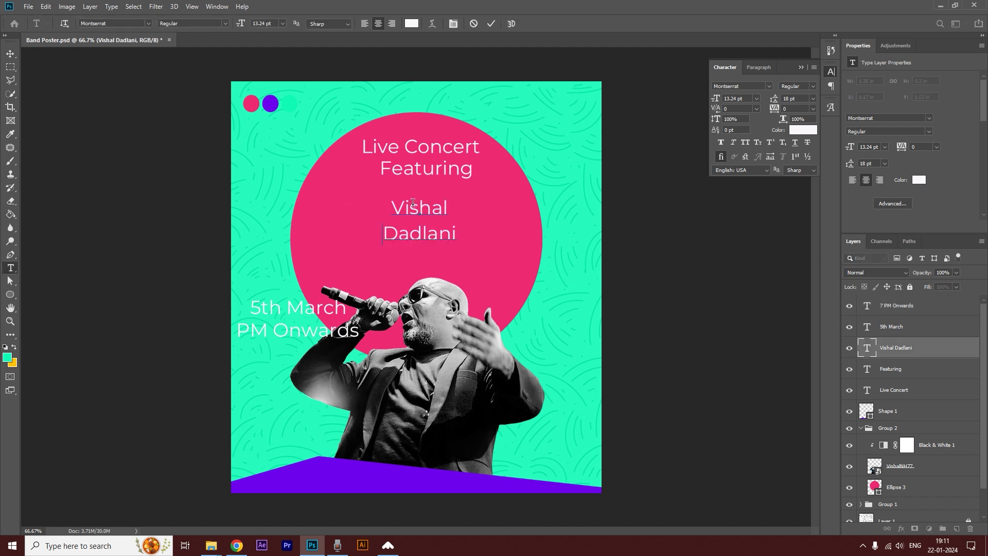
pyautogui.hotkey('ctrl', 'a')
pyautogui.moveTo(720, 99); pyautogui.dragTo(777, 99)
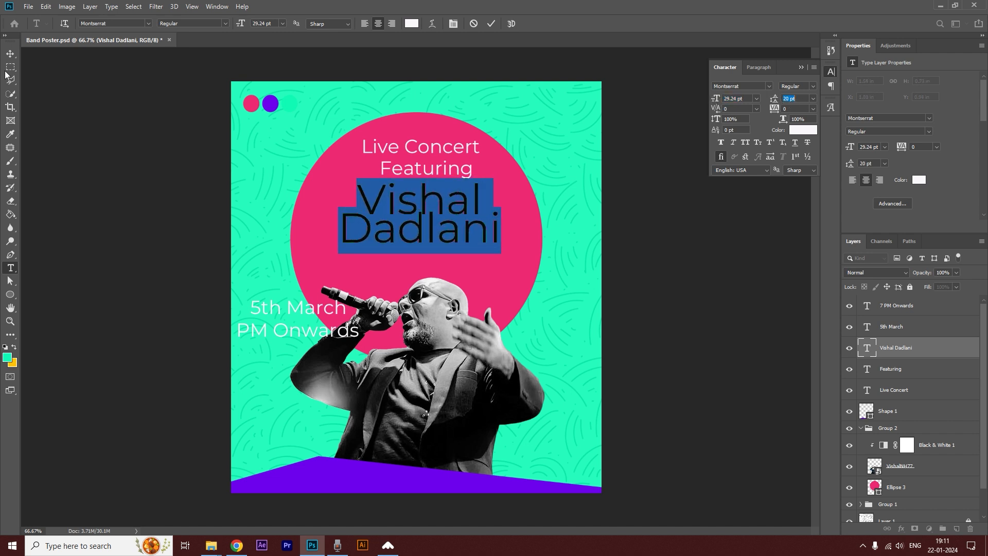
pyautogui.click(10, 54)
# Reduce the Featuring text to 6.24 pt and the Live Concert text to 11.24 pt.
pyautogui.click(421, 168)
pyautogui.doubleClick(421, 168)
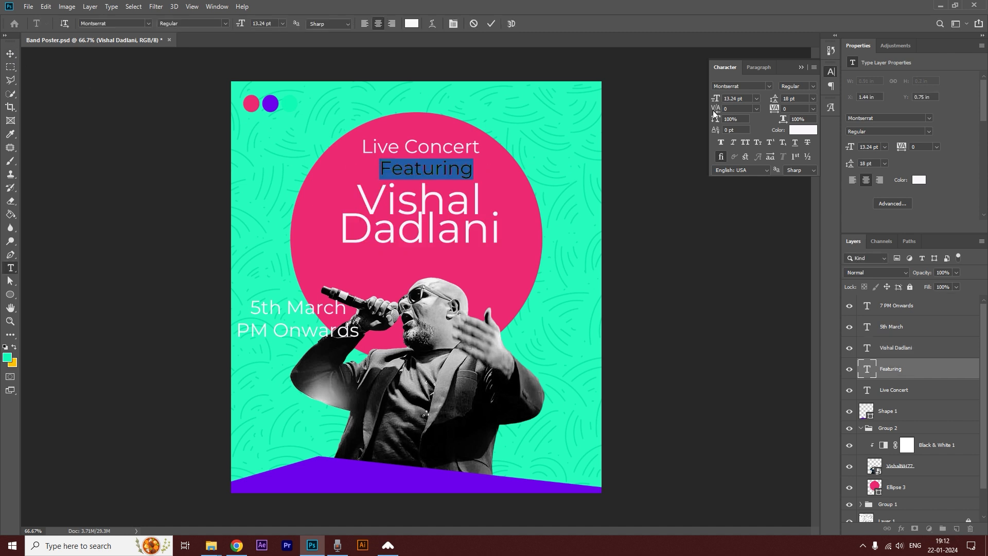
pyautogui.moveTo(715, 99); pyautogui.dragTo(713, 99)
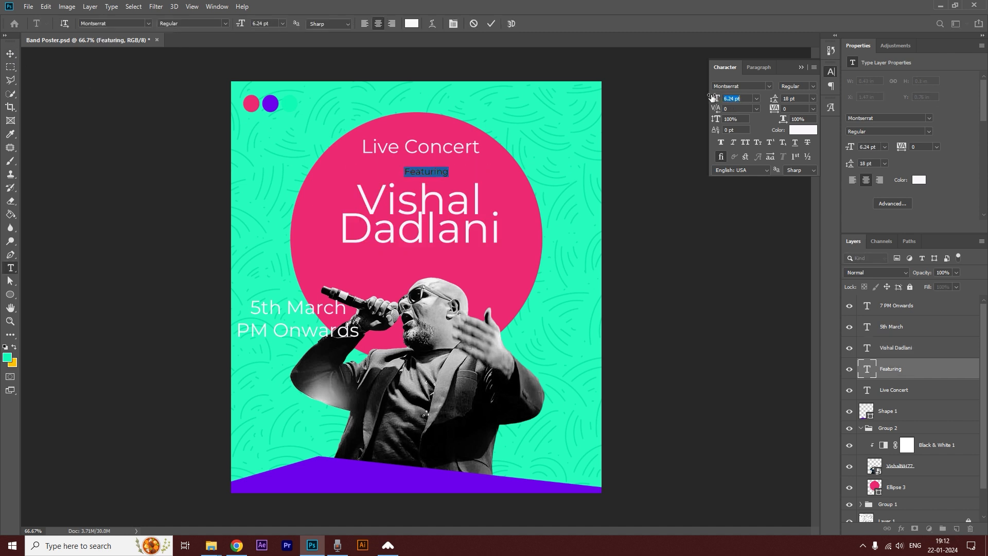
pyautogui.click(11, 54)
pyautogui.doubleClick(441, 147)
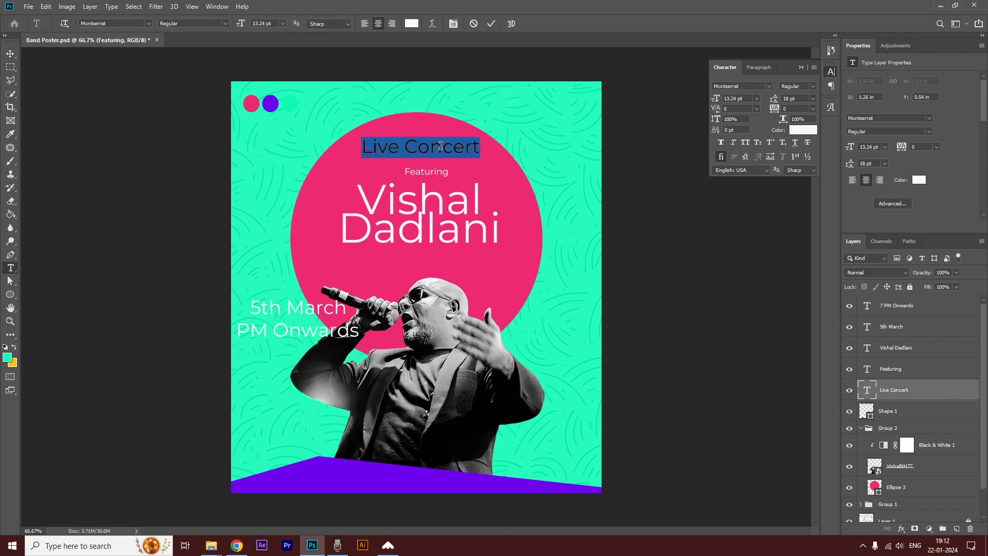
pyautogui.moveTo(716, 98); pyautogui.dragTo(714, 98)
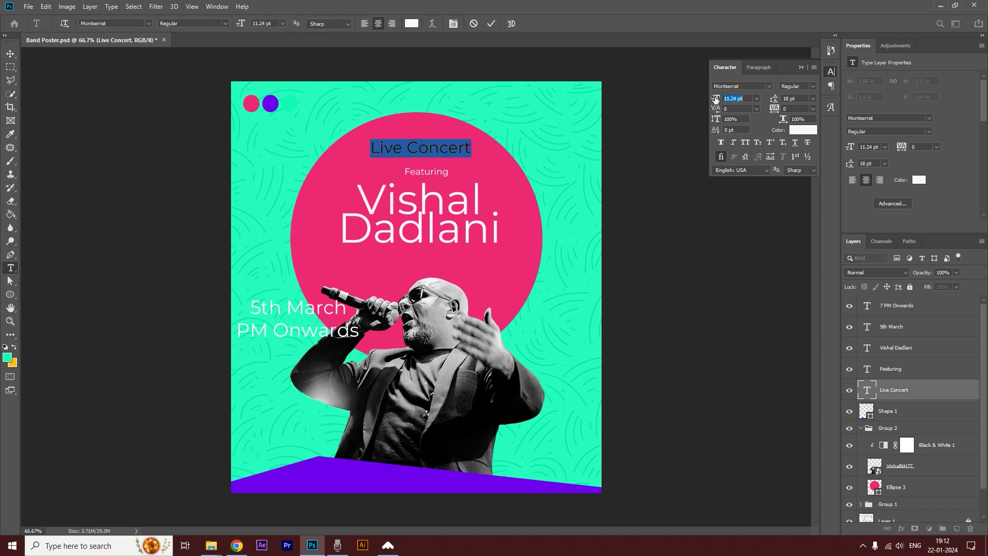
pyautogui.click(10, 53)
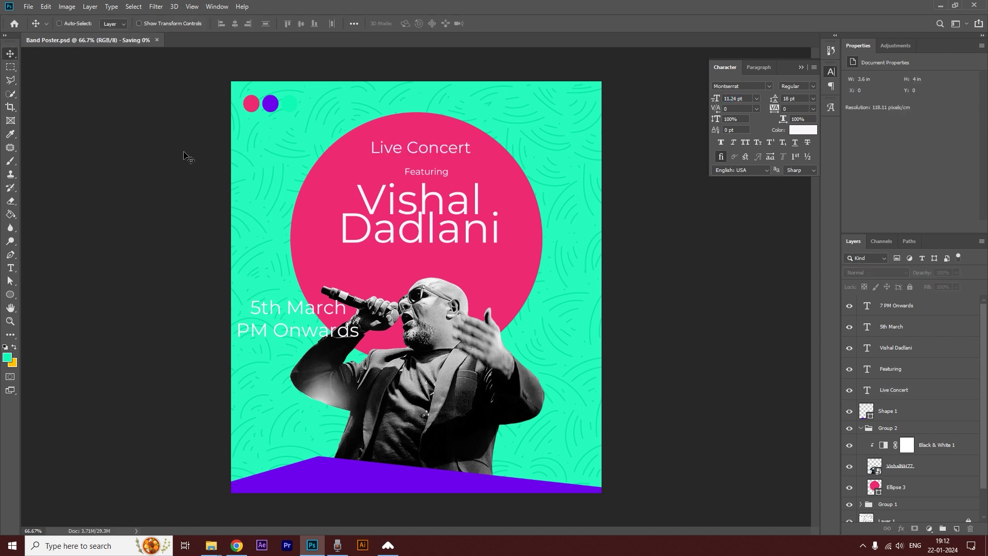
# Change the singer's name to the Pinch My Ride font at 37.24 pt with 28 pt leading and position it inside the circle.
pyautogui.doubleClick(437, 204)
pyautogui.click(754, 84)
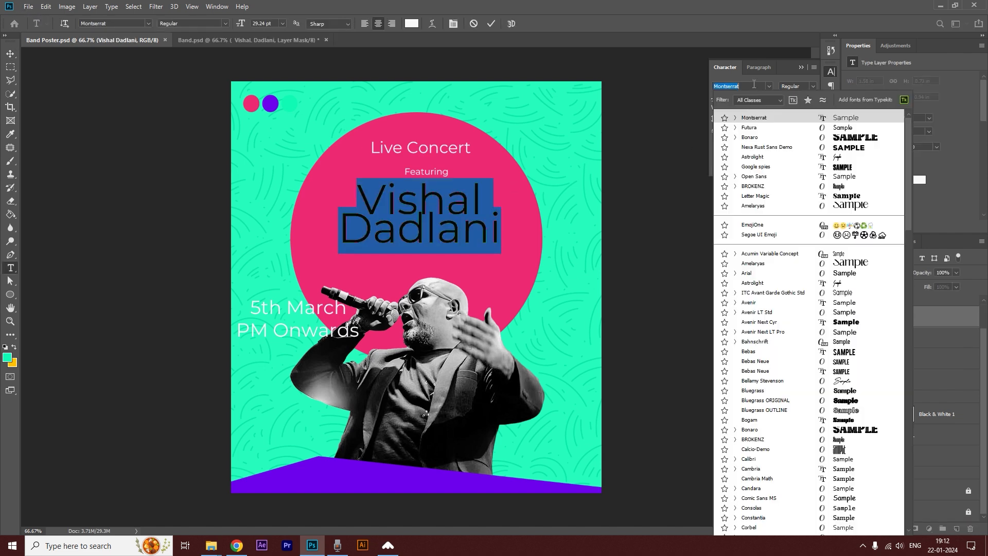
pyautogui.write('pinch')
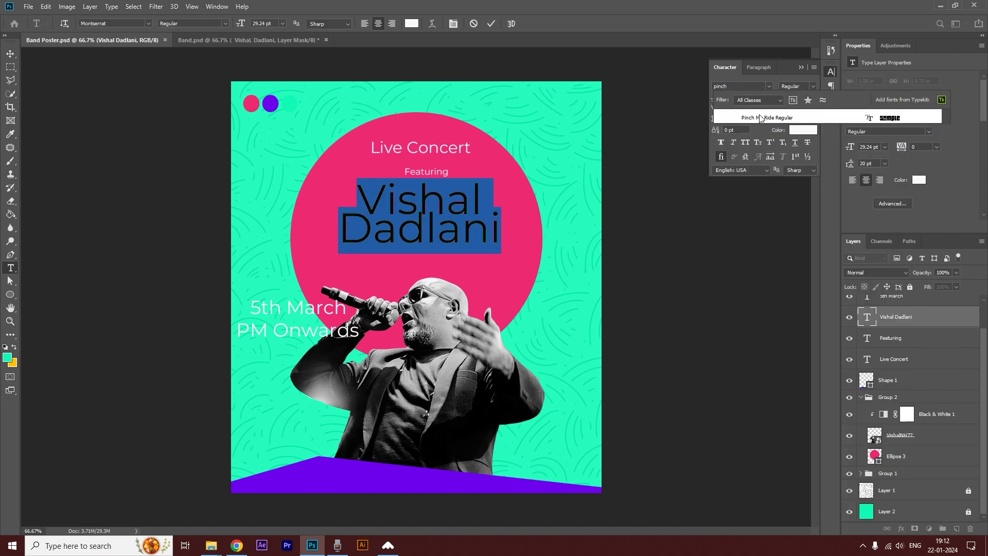
pyautogui.click(761, 118)
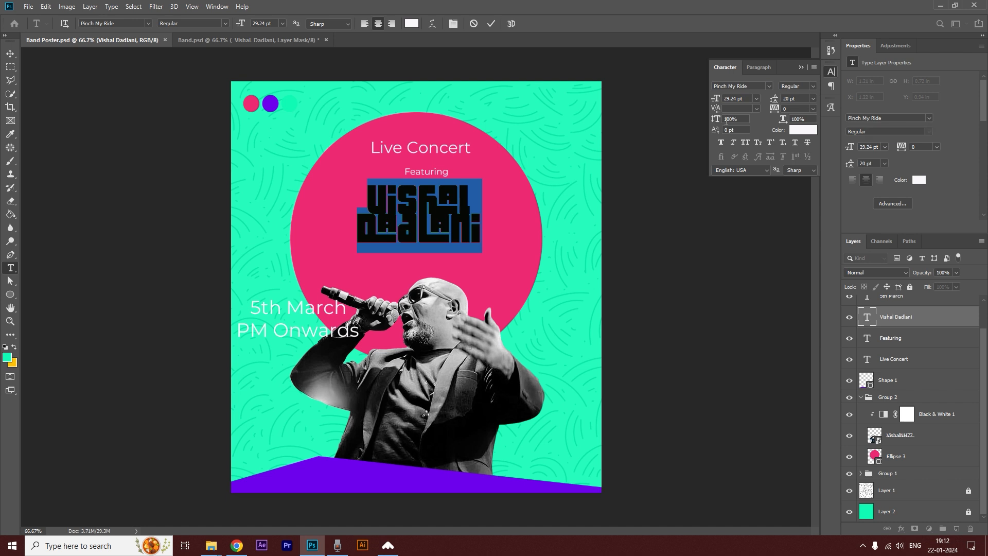
pyautogui.moveTo(715, 99); pyautogui.dragTo(780, 98)
pyautogui.click(10, 53)
pyautogui.moveTo(441, 213); pyautogui.dragTo(476, 235)
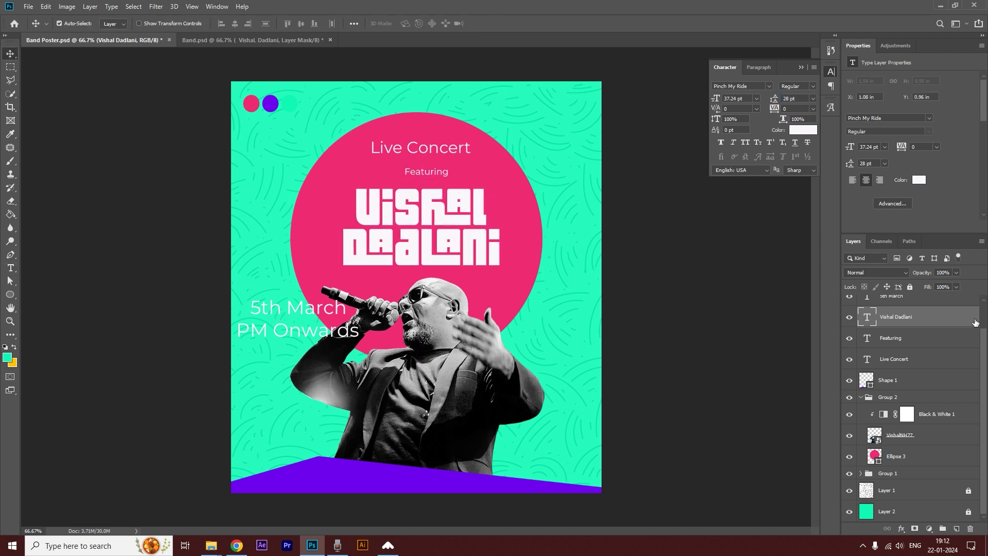
# Duplicate the singer's name text layer and recolour the copy with the teal sampled from the poster background.
pyautogui.moveTo(931, 322); pyautogui.dragTo(957, 529)
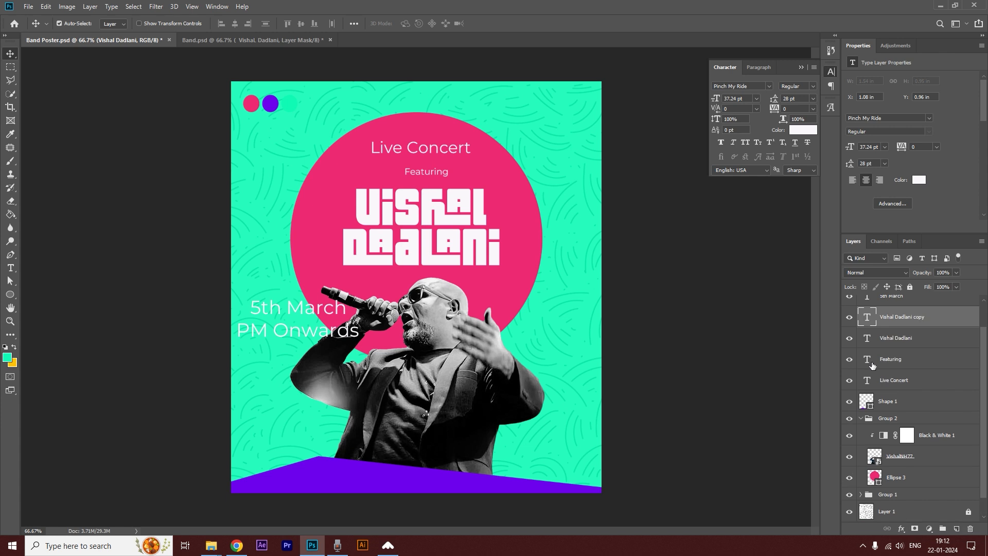
pyautogui.doubleClick(868, 319)
pyautogui.click(411, 23)
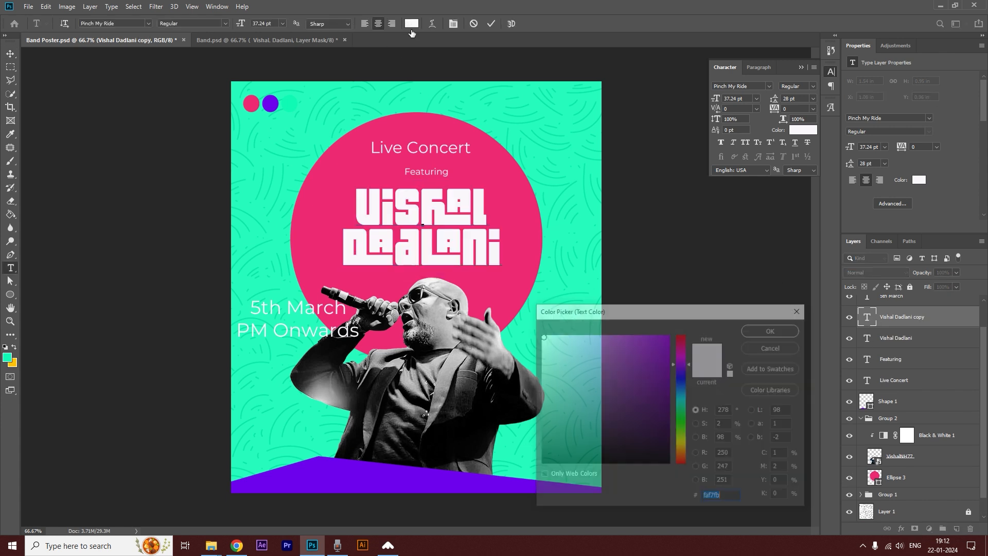
pyautogui.click(332, 138)
pyautogui.click(772, 330)
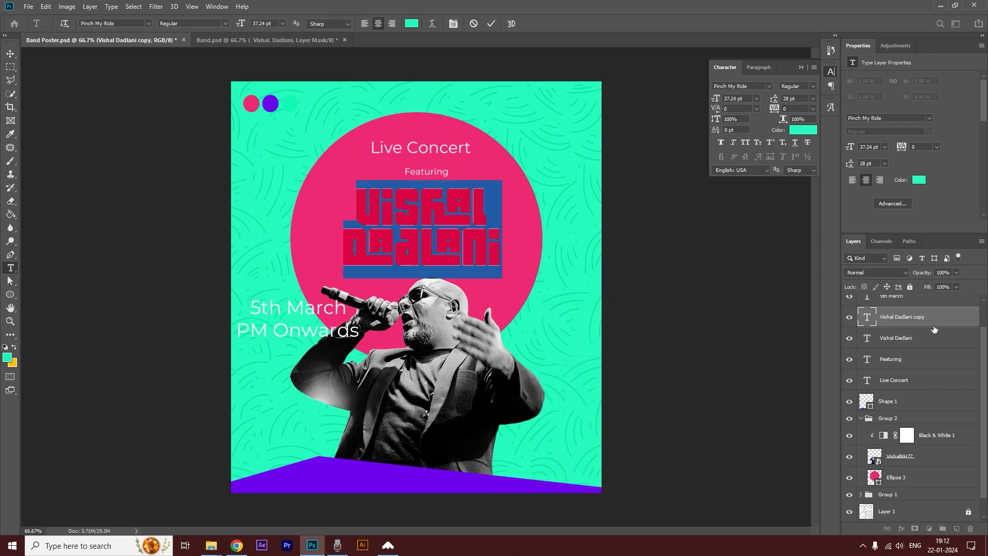
pyautogui.hotkey('ctrl', 'Return')
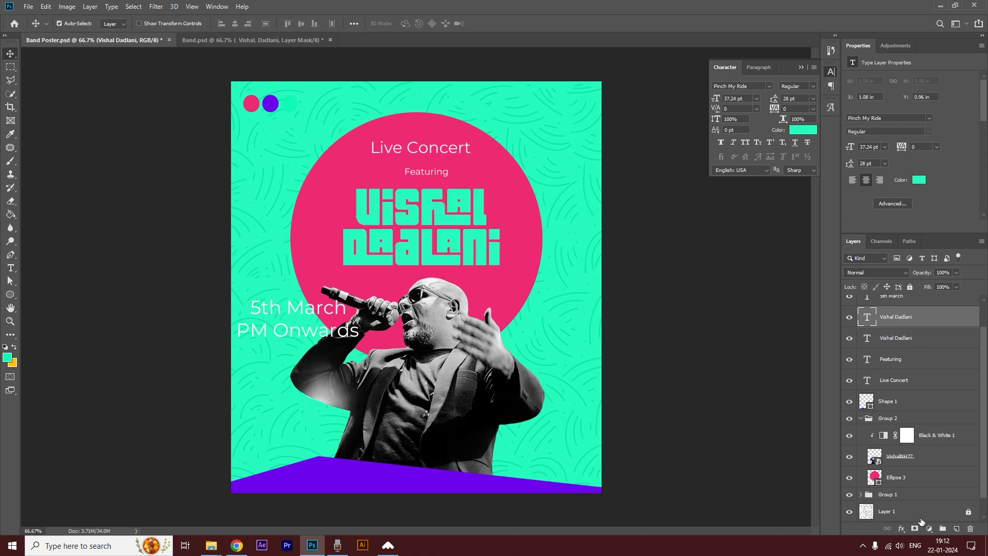
# Add a layer mask to the teal name copy and draw an irregular, angular polygonal selection across its letters.
pyautogui.click(915, 529)
pyautogui.click(10, 80)
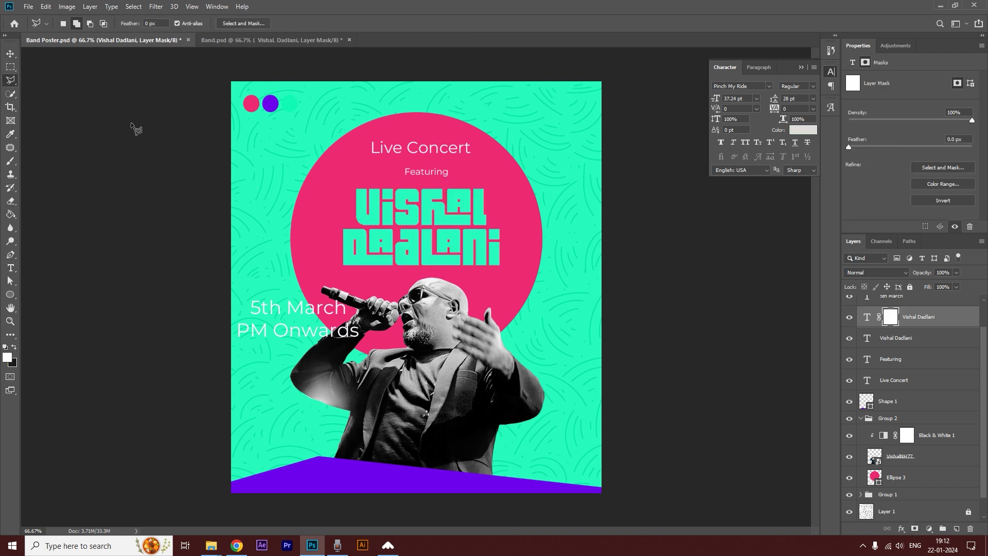
pyautogui.click(366, 175)
pyautogui.click(392, 187)
pyautogui.click(355, 209)
pyautogui.click(358, 237)
pyautogui.click(335, 256)
pyautogui.click(348, 270)
pyautogui.click(381, 248)
pyautogui.click(411, 265)
pyautogui.click(428, 237)
pyautogui.click(397, 235)
pyautogui.click(400, 212)
pyautogui.click(430, 181)
pyautogui.click(448, 182)
pyautogui.click(446, 196)
pyautogui.click(426, 211)
pyautogui.click(448, 210)
pyautogui.click(472, 224)
pyautogui.click(472, 239)
pyautogui.click(452, 238)
pyautogui.click(439, 227)
pyautogui.click(448, 270)
pyautogui.click(483, 274)
pyautogui.click(493, 255)
pyautogui.click(462, 155)
pyautogui.click(412, 148)
pyautogui.click(367, 175)
# Paint black on the mask within the selection to reveal white facets in the name, clear the selection and save the document.
pyautogui.click(10, 161)
pyautogui.click(15, 347)
pyautogui.moveTo(444, 167); pyautogui.dragTo(390, 188)
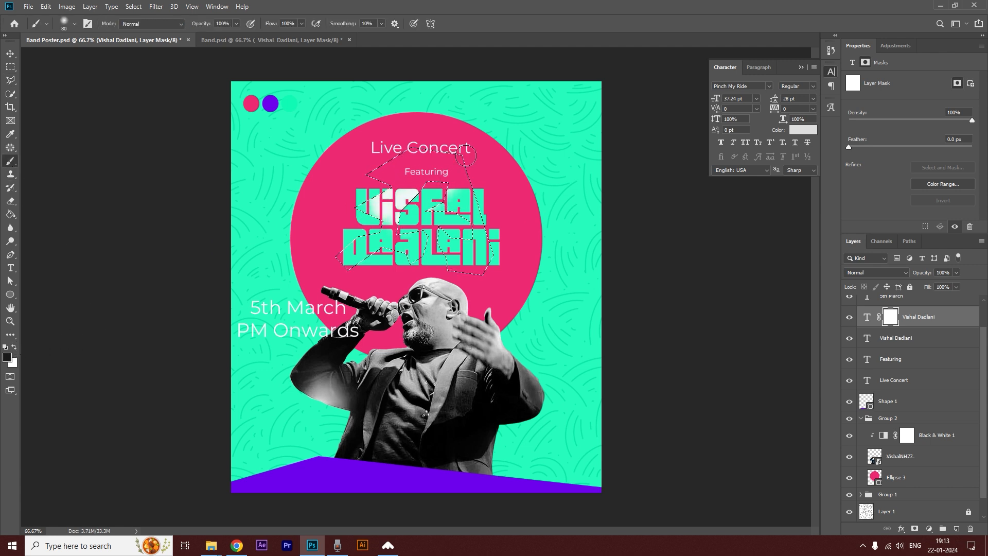
pyautogui.press(']')
pyautogui.moveTo(436, 218)
pyautogui.mouseDown()
pyautogui.moveTo(563, 206)
pyautogui.moveTo(516, 237)
pyautogui.mouseUp()
pyautogui.moveTo(455, 201)
pyautogui.mouseDown()
pyautogui.moveTo(317, 179)
pyautogui.moveTo(425, 251)
pyautogui.moveTo(470, 248)
pyautogui.moveTo(427, 186)
pyautogui.mouseUp()
pyautogui.hotkey('ctrl', 'd')
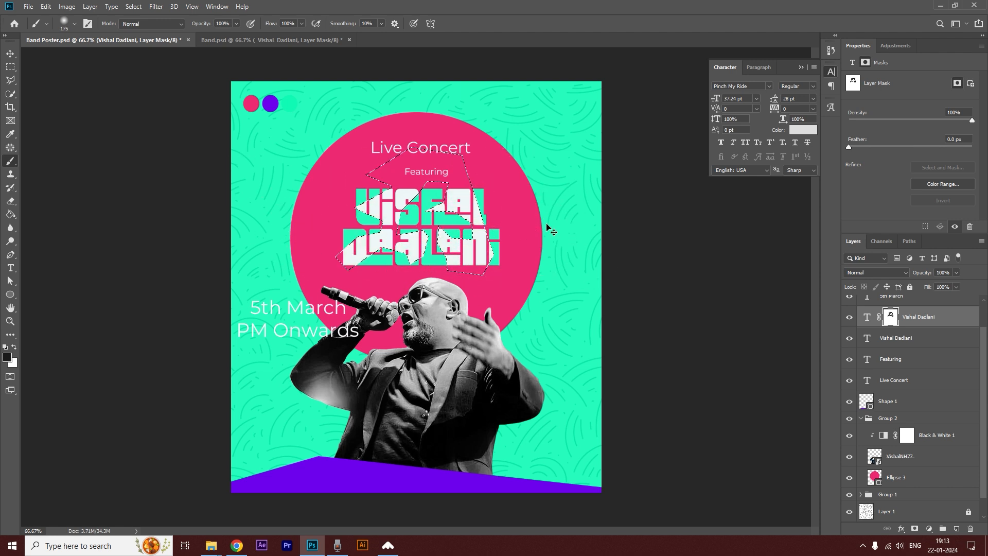
pyautogui.click(9, 55)
pyautogui.hotkey('ctrl', 's')
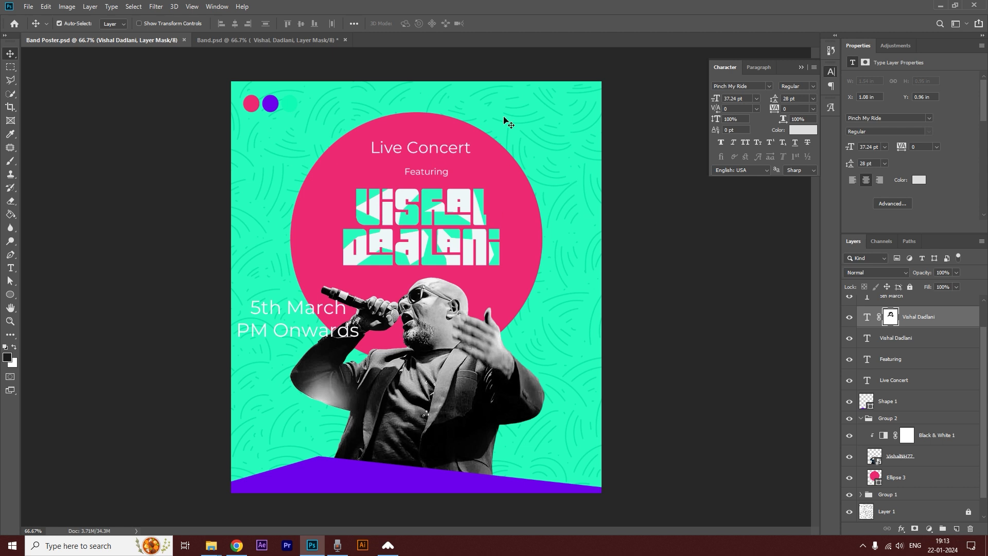
# Change the Featuring text to the Astrolight font at 22.24 pt.
pyautogui.doubleClick(424, 174)
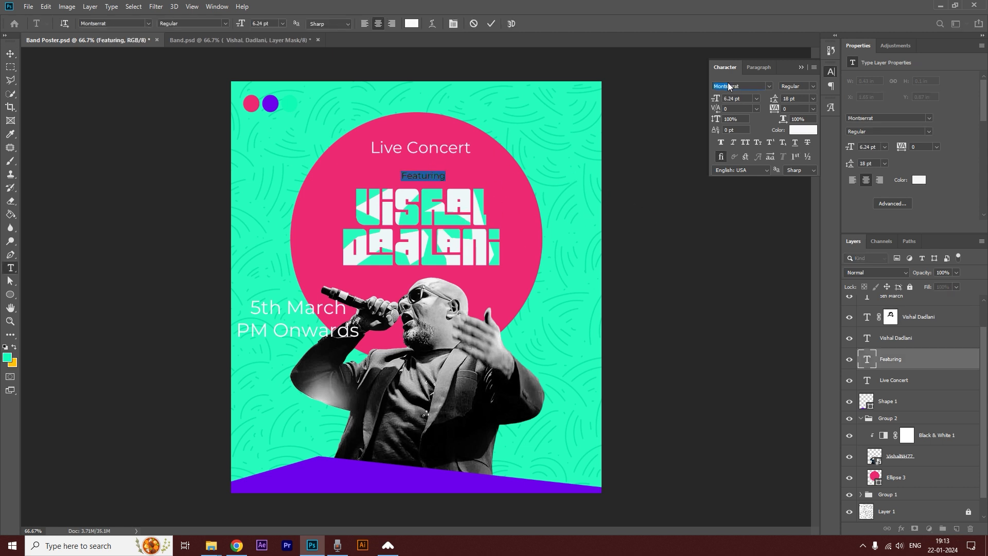
pyautogui.write('aut')
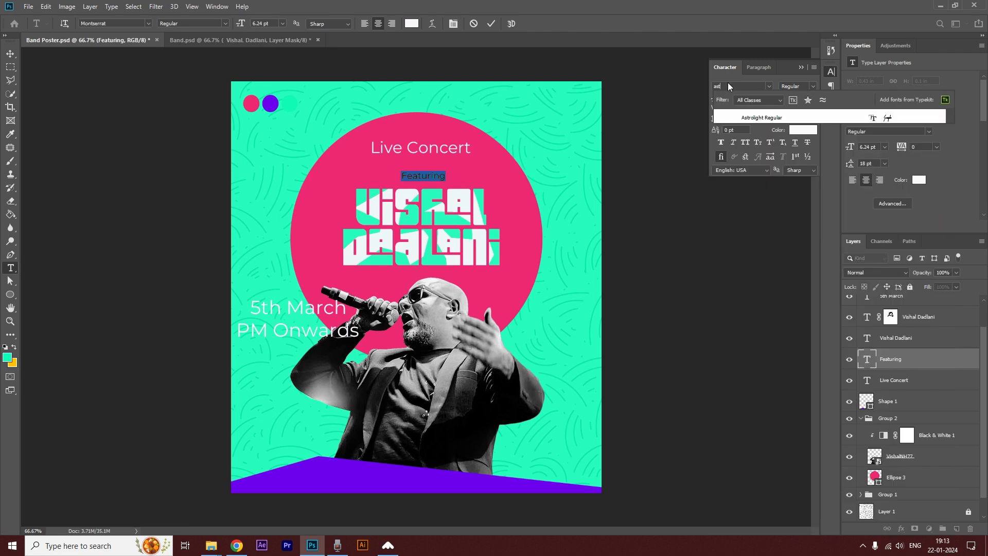
pyautogui.click(755, 117)
pyautogui.moveTo(717, 97); pyautogui.dragTo(723, 96)
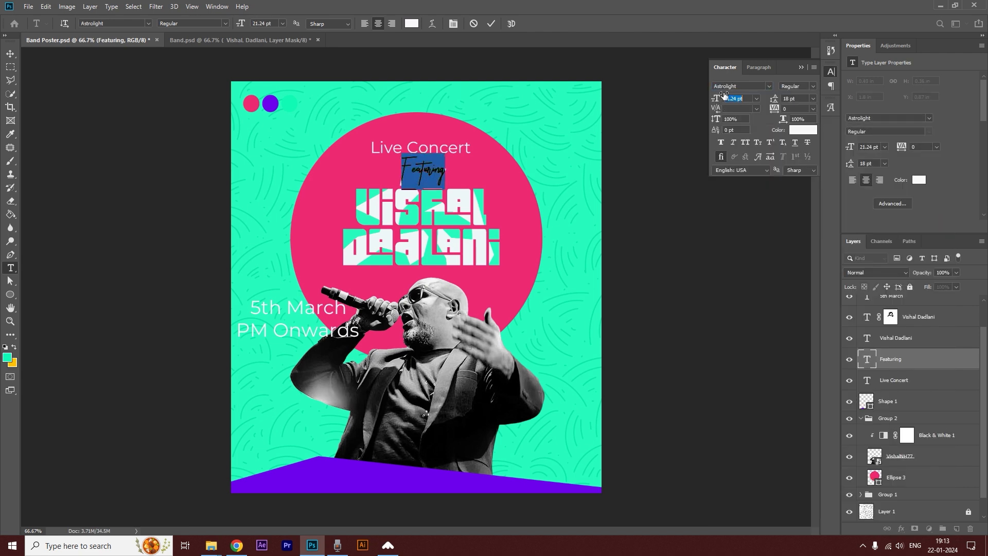
# Tighten the kerning after the F in Featuring and move the word down to just above the singer's name.
pyautogui.click(411, 166)
pyautogui.hotkey('alt', 'Left')
pyautogui.hotkey('alt', 'Left')
pyautogui.hotkey('alt', 'Left')
pyautogui.hotkey('alt', 'Left')
pyautogui.hotkey('alt', 'Left')
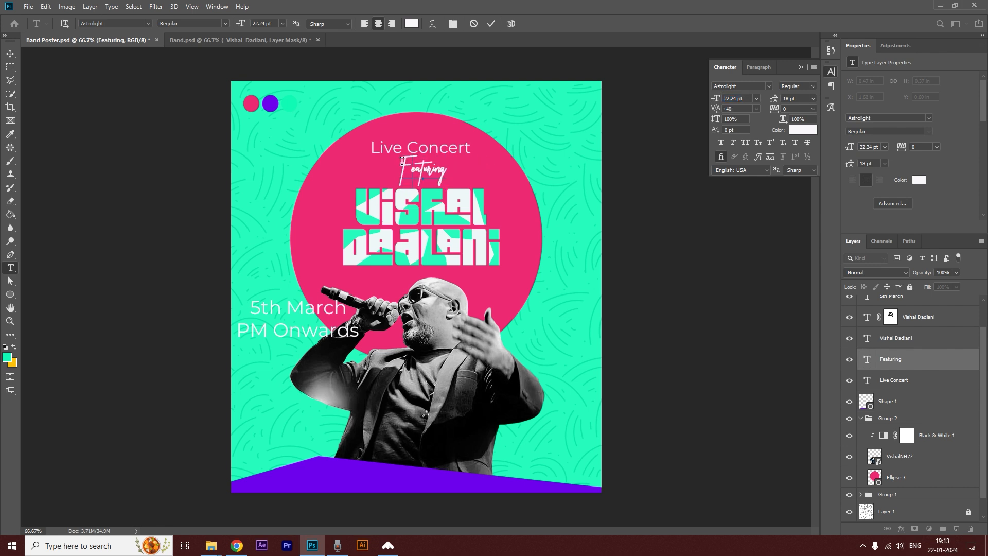
pyautogui.click(10, 54)
pyautogui.moveTo(423, 169); pyautogui.dragTo(428, 184)
# Recolour the large pink circle with the purple #6e00ee sampled from the base shape.
pyautogui.click(511, 227)
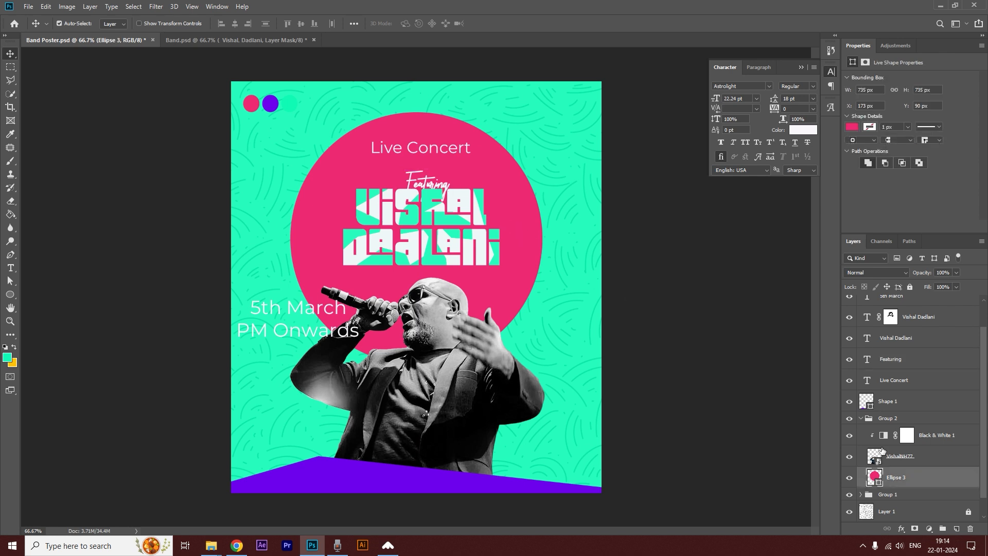
pyautogui.doubleClick(878, 480)
pyautogui.click(345, 472)
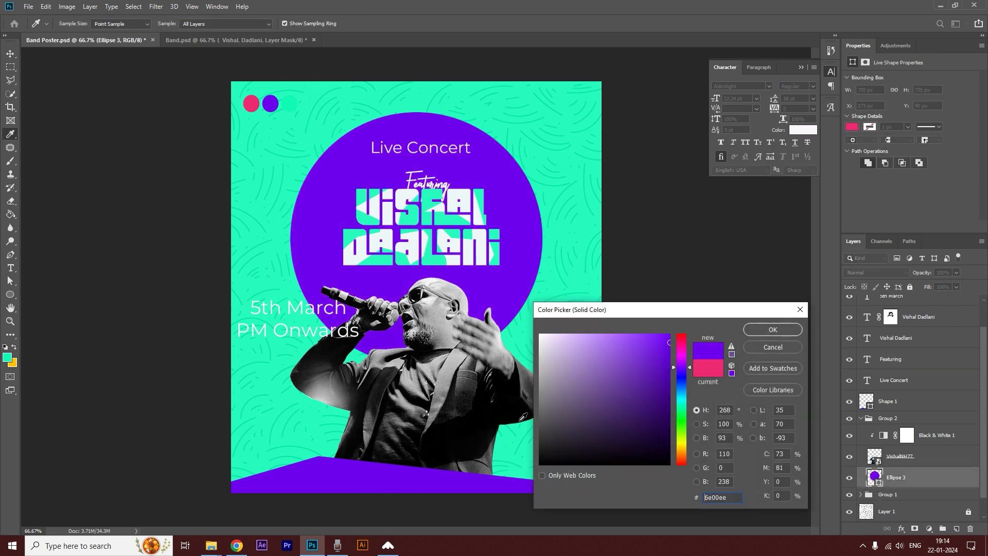
pyautogui.click(769, 329)
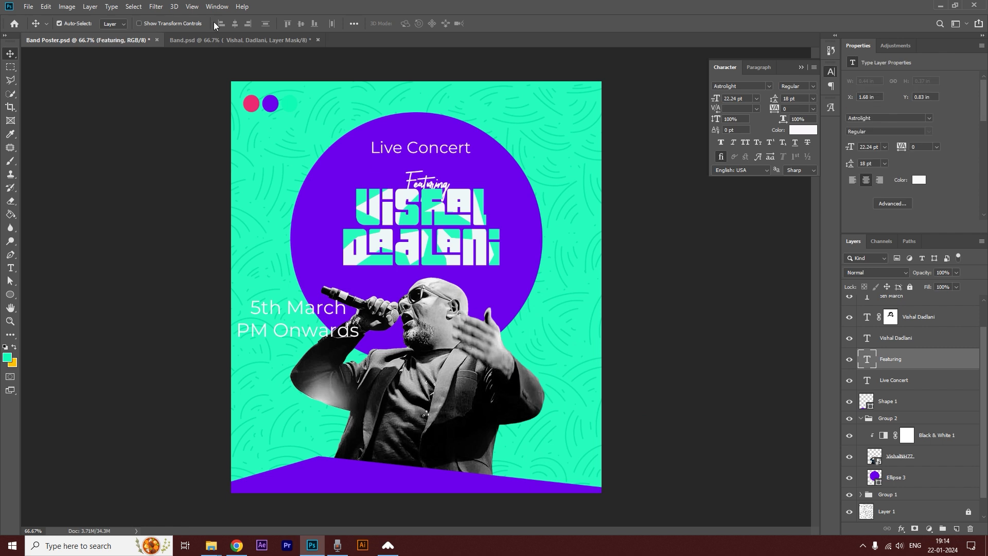
# Enlarge the purple circle to about 117% and reposition it behind the singer and name.
pyautogui.hotkey('ctrl', 't')
pyautogui.moveTo(542, 366); pyautogui.dragTo(586, 407)
pyautogui.moveTo(531, 265); pyautogui.dragTo(501, 259)
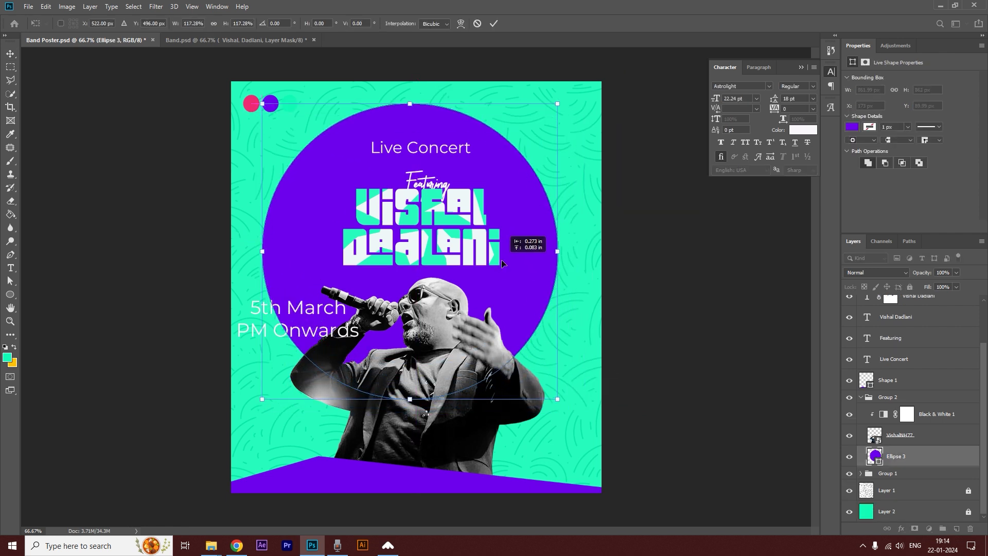
pyautogui.press('Return')
# Recolour the Featuring text with the pink sampled from the first colour circle.
pyautogui.click(429, 185)
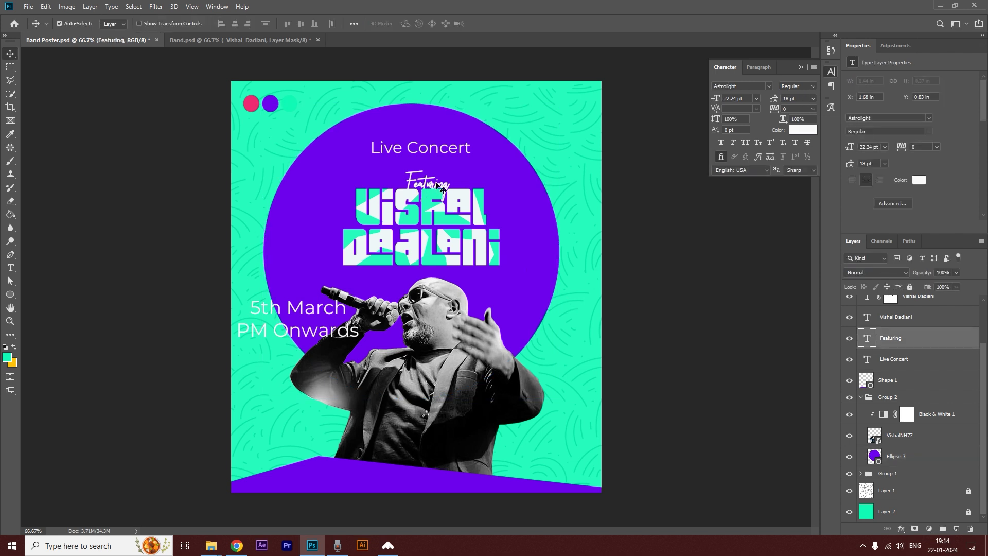
pyautogui.doubleClick(441, 186)
pyautogui.click(410, 26)
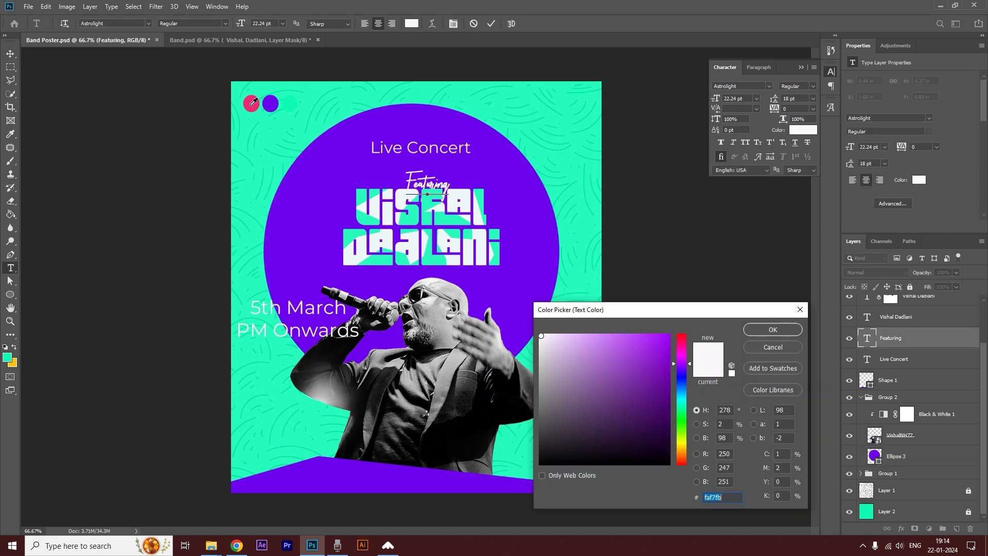
pyautogui.click(251, 104)
pyautogui.click(762, 330)
pyautogui.click(13, 54)
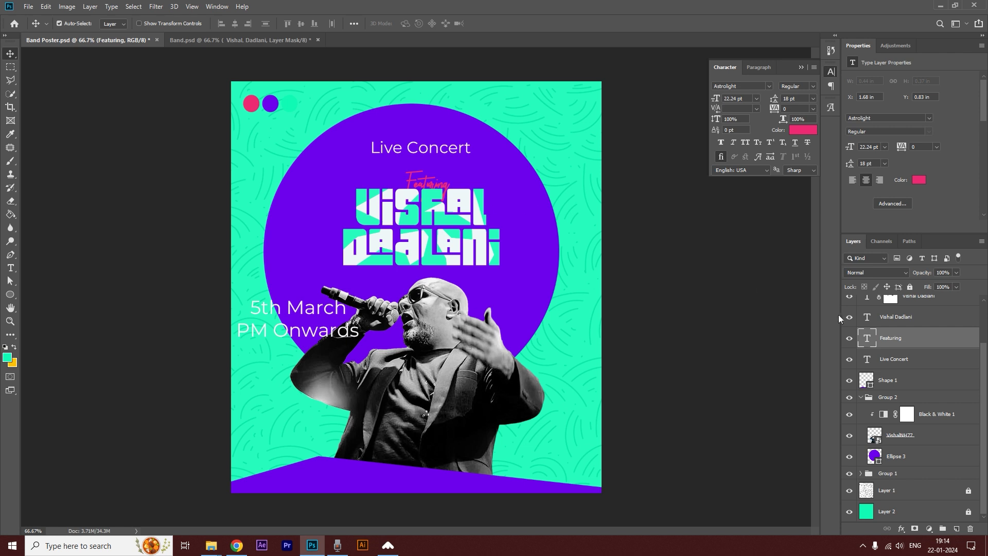
# Bring the Featuring layer to the top of the stack, scale it to about 86% and place it overlapping the name's upper edge.
pyautogui.hotkey('ctrl', 'shift', ']')
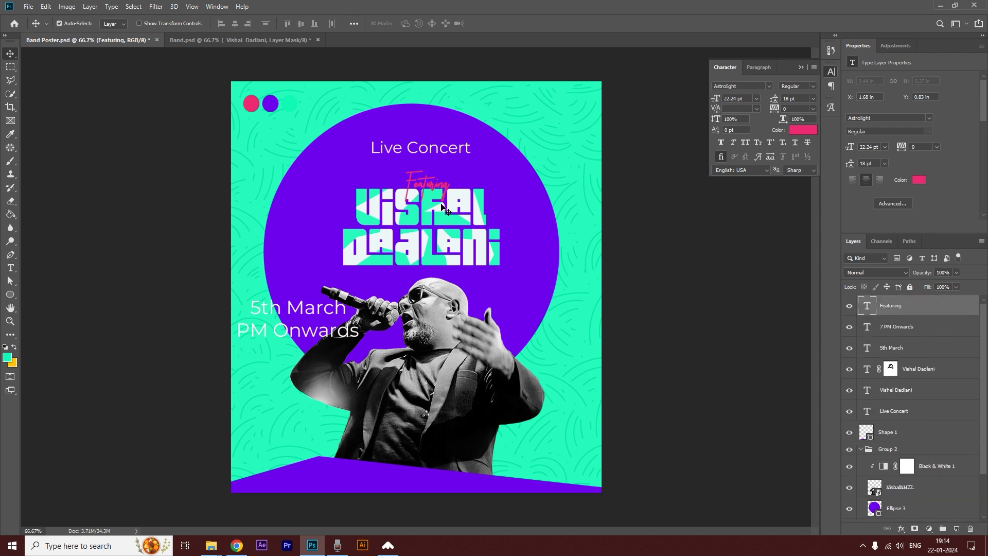
pyautogui.hotkey('ctrl', 't')
pyautogui.moveTo(451, 206); pyautogui.dragTo(422, 180)
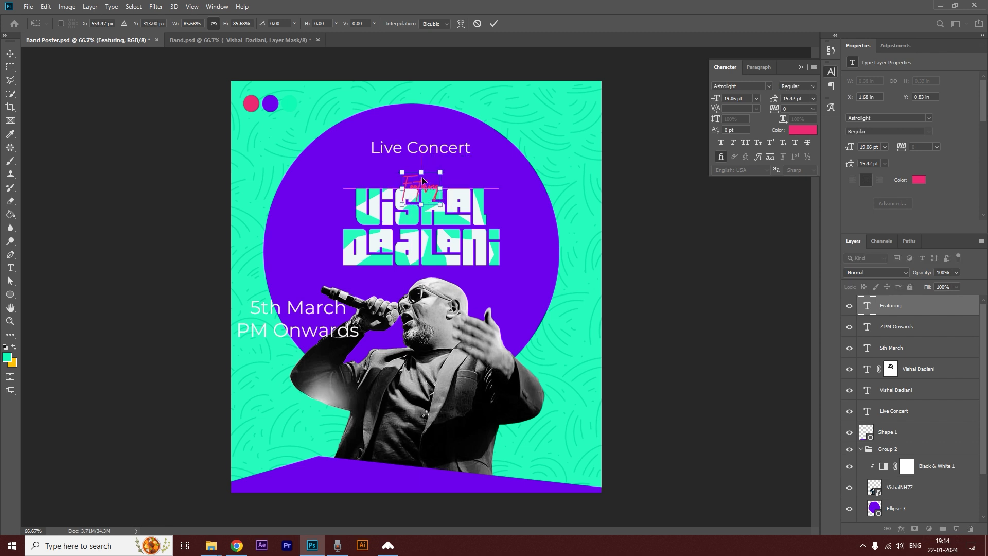
pyautogui.press('Return')
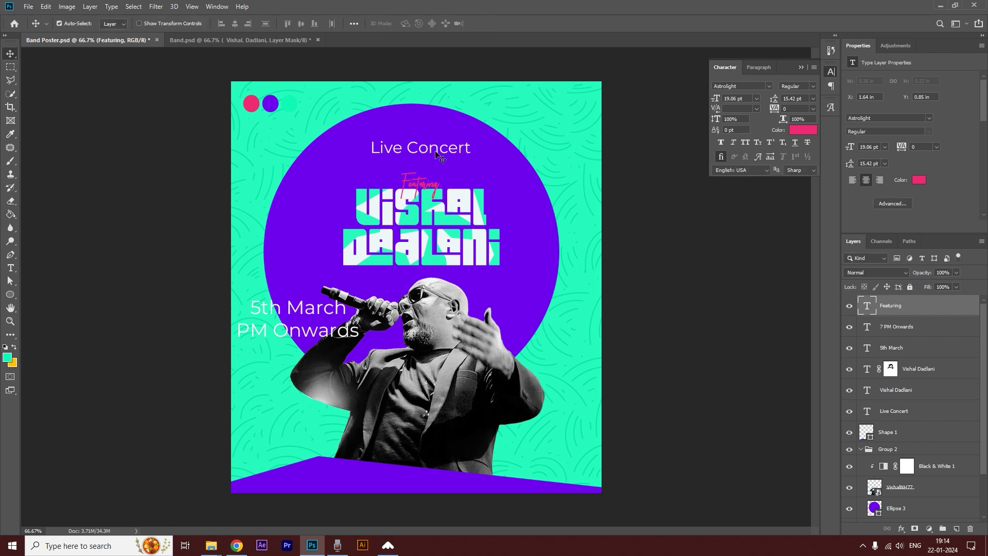
# Change the Live Concert text's font to Air Atlas Regular and set its size to 14.24 pt.
pyautogui.doubleClick(435, 156)
pyautogui.click(742, 85)
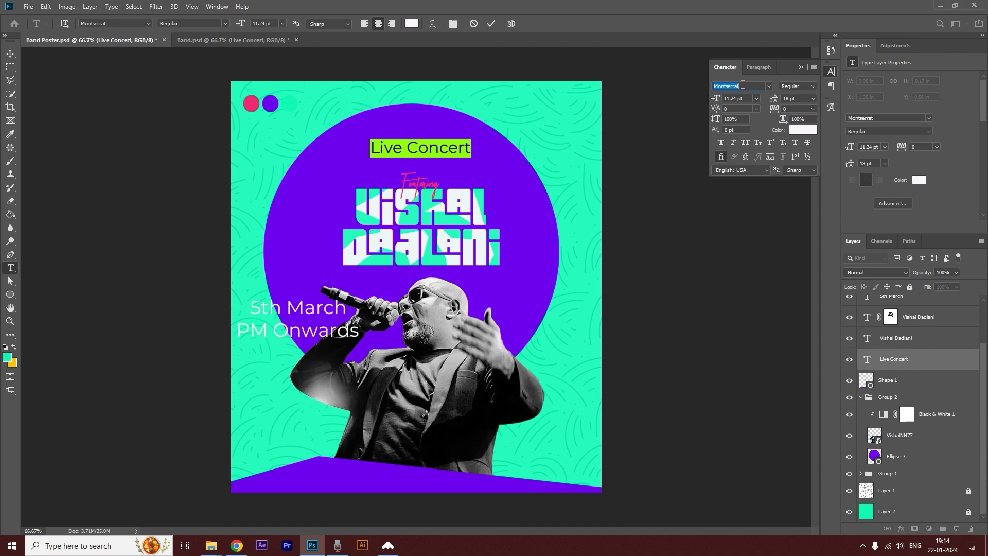
pyautogui.write('air')
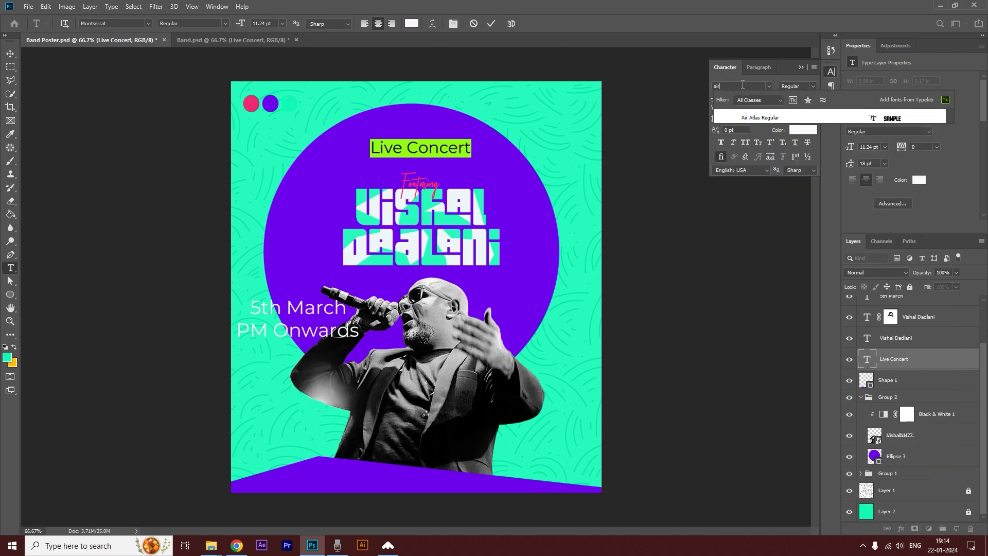
pyautogui.click(766, 117)
pyautogui.doubleClick(441, 144)
pyautogui.tripleClick(441, 144)
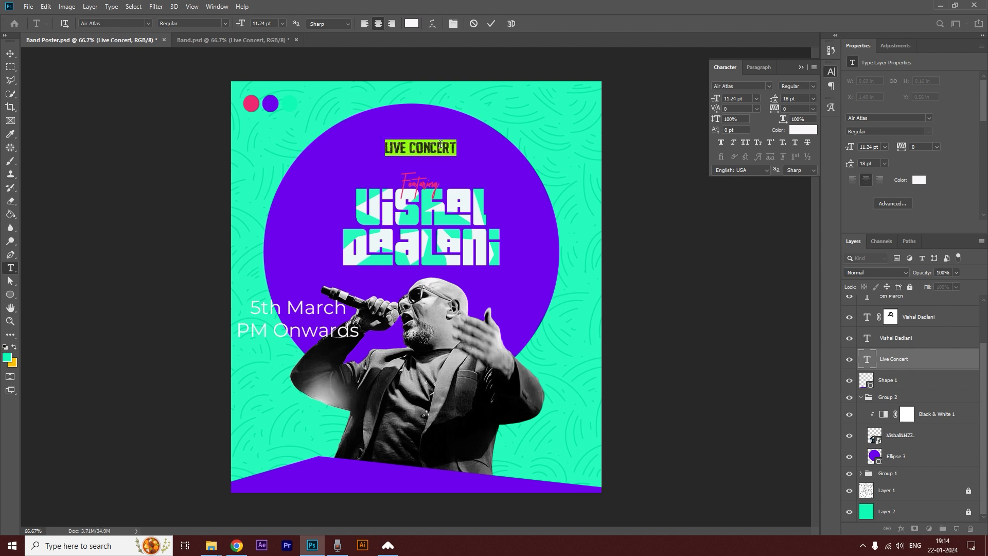
pyautogui.moveTo(715, 100); pyautogui.dragTo(716, 100)
pyautogui.click(10, 53)
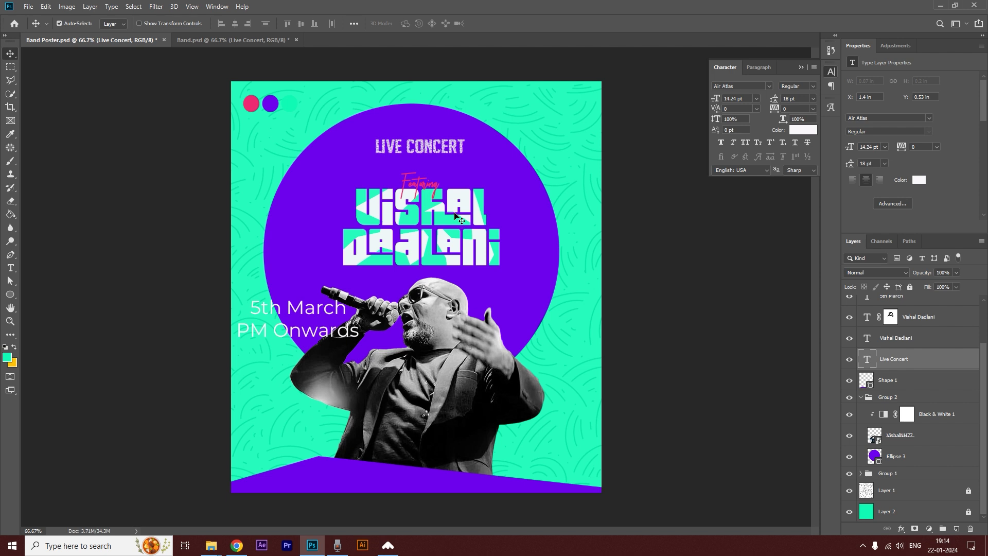
# Scale up both artist-name text layers together and nudge them slightly up and to the left within the purple circle.
pyautogui.click(891, 316)
pyautogui.keyDown('shift'); pyautogui.click(904, 342); pyautogui.keyUp('shift')
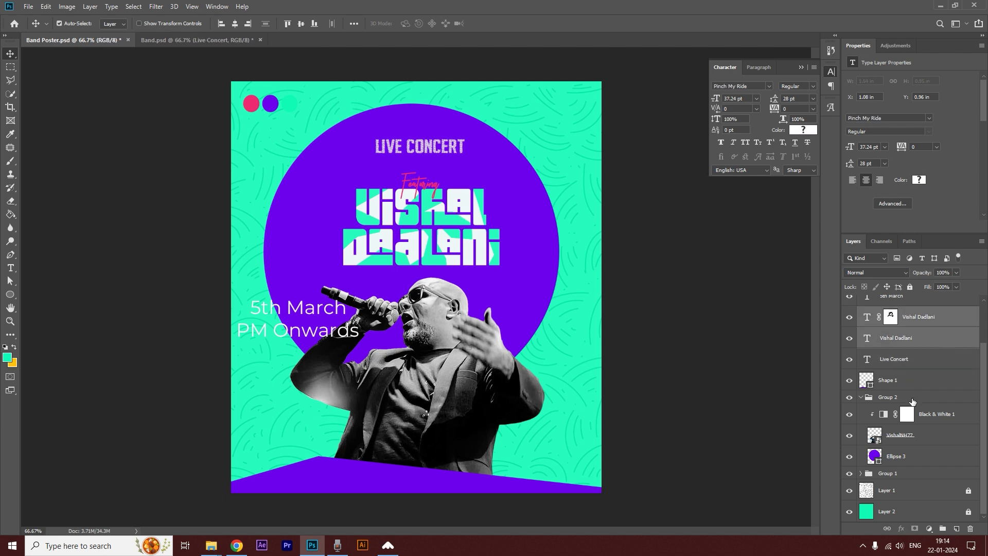
pyautogui.hotkey('ctrl', 't')
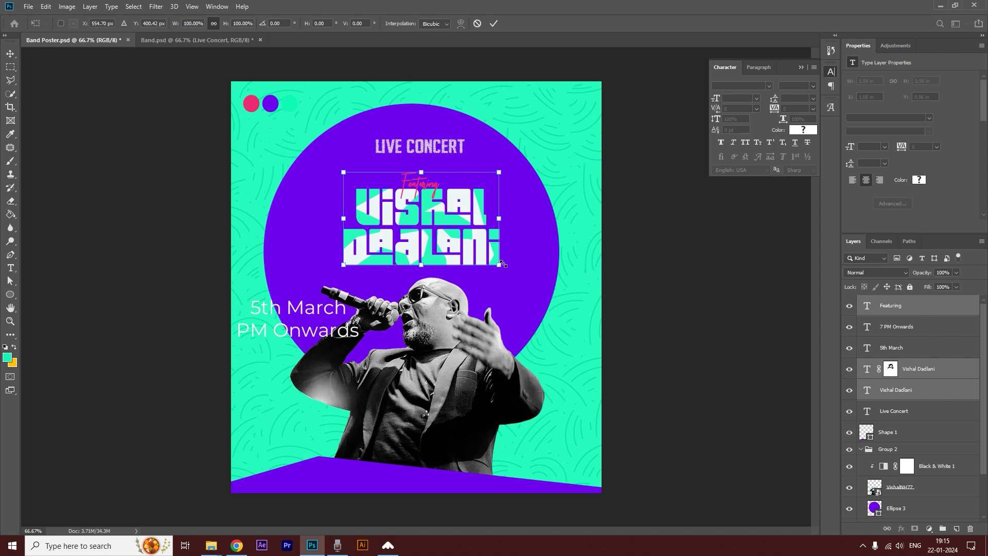
pyautogui.moveTo(503, 265)
pyautogui.mouseDown()
pyautogui.moveTo(535, 280)
pyautogui.moveTo(483, 260)
pyautogui.moveTo(515, 274)
pyautogui.mouseUp()
pyautogui.press('Return')
pyautogui.press('Up')
pyautogui.press('Up')
pyautogui.press('Up')
pyautogui.press('Up')
pyautogui.press('Up')
pyautogui.press('Up')
pyautogui.press('Up')
pyautogui.press('Left')
pyautogui.press('Left')
pyautogui.press('Left')
pyautogui.press('Left')
pyautogui.press('Left')
pyautogui.press('Left')
pyautogui.press('Left')
pyautogui.press('Left')
pyautogui.click(680, 234)
# Reposition the Live Concert text above the artist name and scale it up to about 15 pt.
pyautogui.moveTo(434, 152); pyautogui.dragTo(463, 150)
pyautogui.hotkey('ctrl', 't')
pyautogui.press('Return')
pyautogui.click(646, 197)
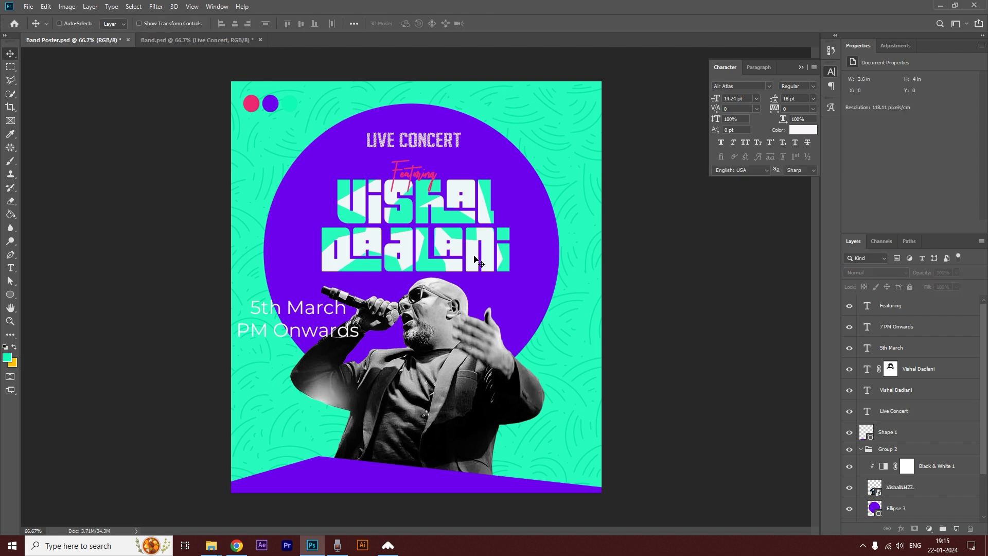
# Centre the Live Concert text horizontally on the whole canvas, then clear the selection.
pyautogui.hotkey('ctrl', 'a')
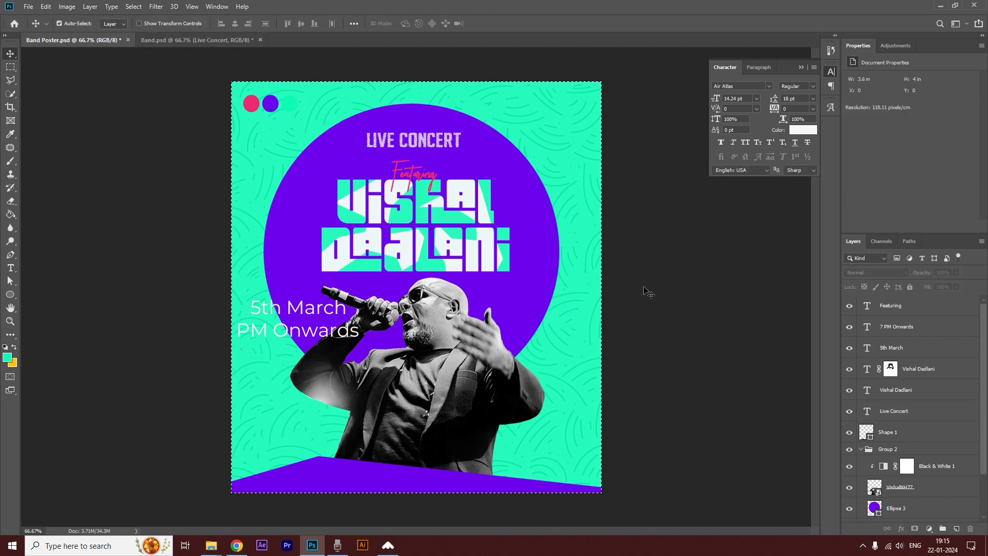
pyautogui.hotkey('ctrl', 'd')
pyautogui.click(906, 411)
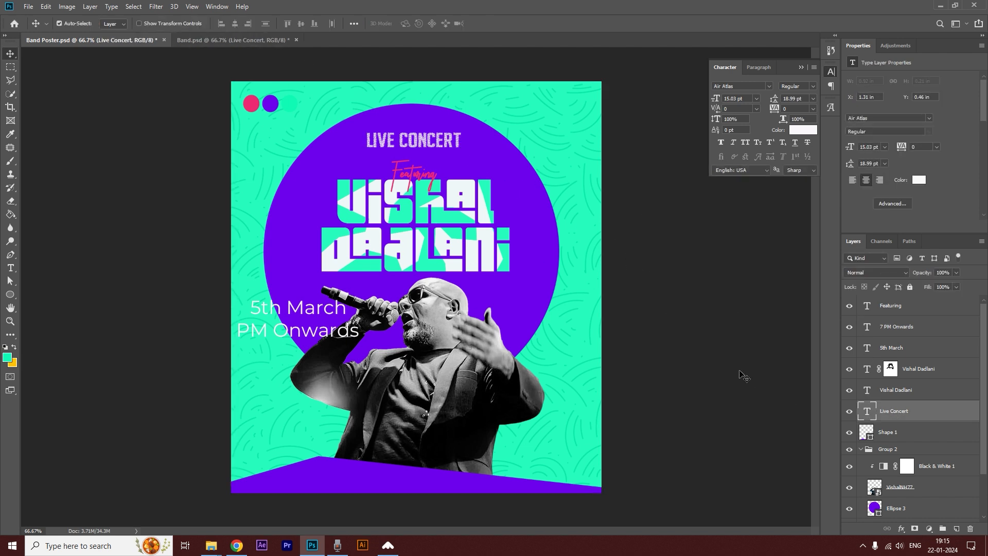
pyautogui.hotkey('ctrl', 'a')
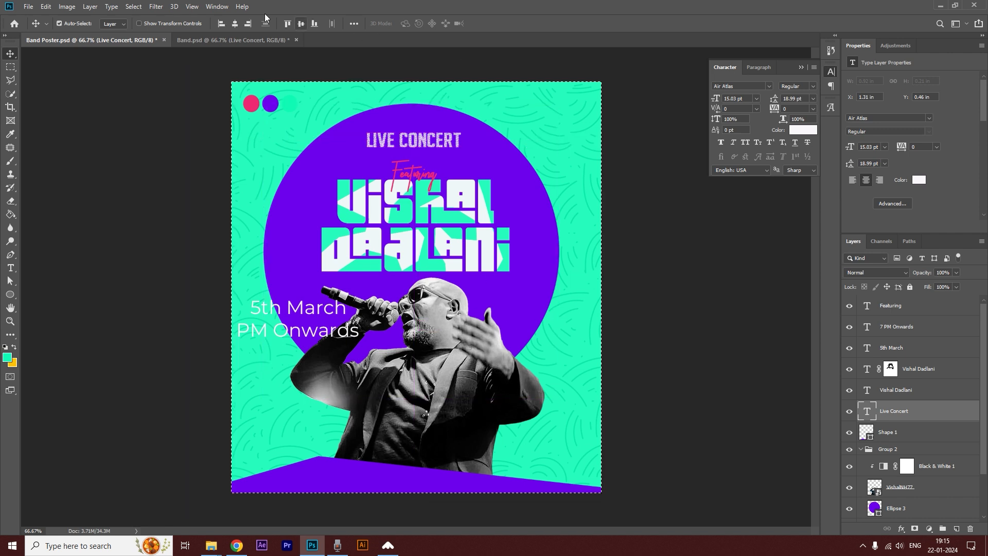
pyautogui.click(235, 23)
pyautogui.click(711, 267)
pyautogui.hotkey('ctrl', 'd')
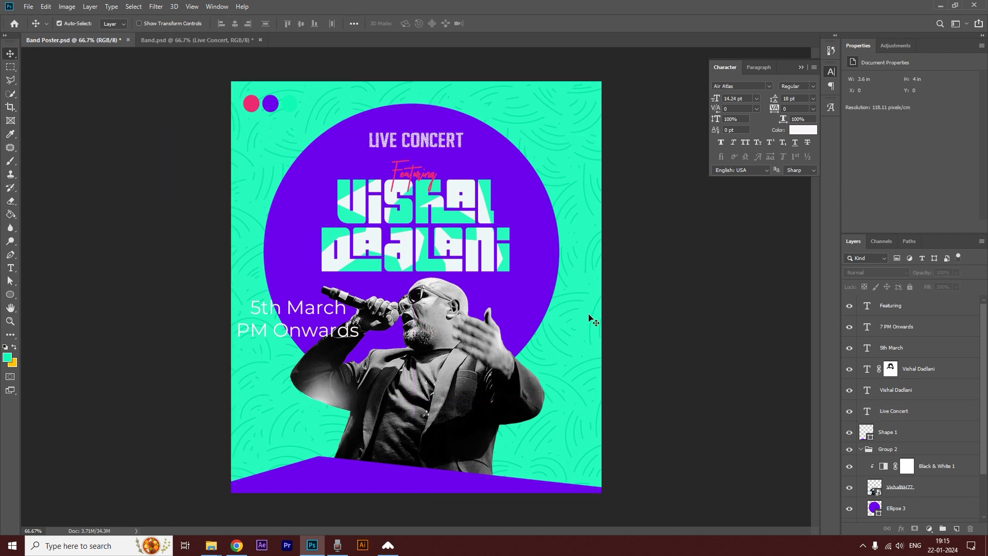
# Break the date text into two lines, 5th and March, and move the 7 PM Onwards text down just above the purple base.
pyautogui.moveTo(298, 308); pyautogui.dragTo(290, 293)
pyautogui.press('t')
pyautogui.click(279, 293)
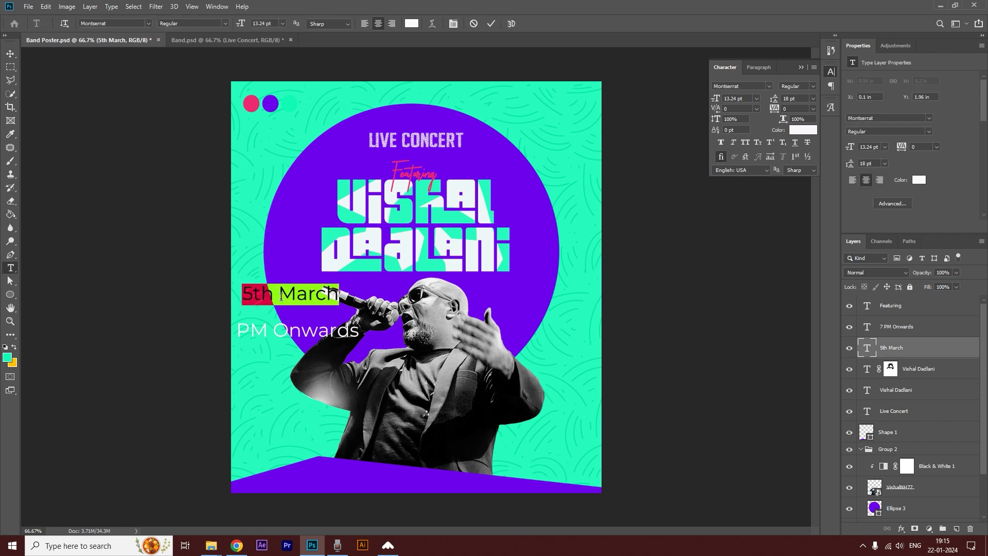
pyautogui.press('BackSpace')
pyautogui.press('Return')
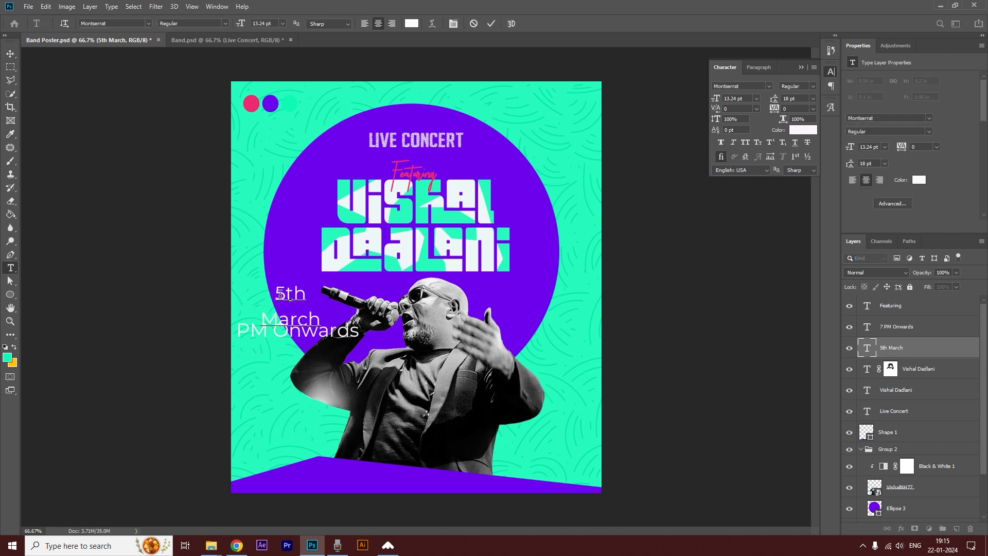
pyautogui.click(10, 54)
pyautogui.moveTo(323, 335); pyautogui.dragTo(366, 431)
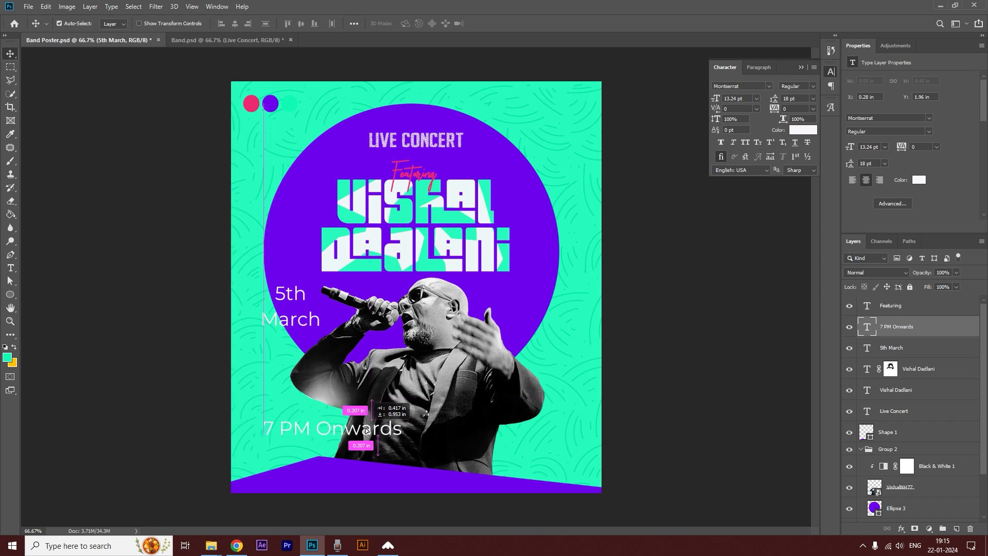
# Format the 5th March text as Montserrat Bold at 8.24 pt with 9 pt leading.
pyautogui.doubleClick(298, 304)
pyautogui.moveTo(244, 23); pyautogui.dragTo(219, 24)
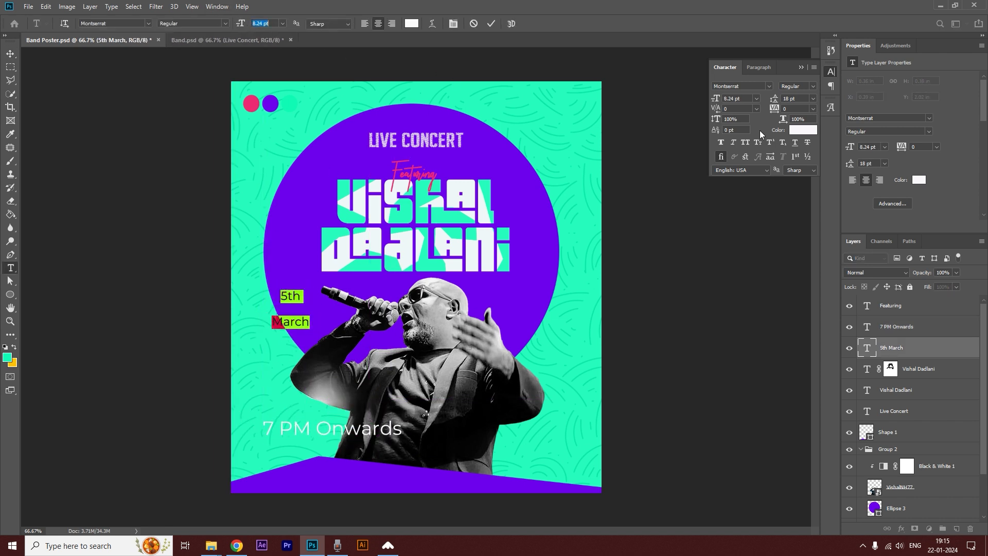
pyautogui.click(814, 86)
pyautogui.click(795, 200)
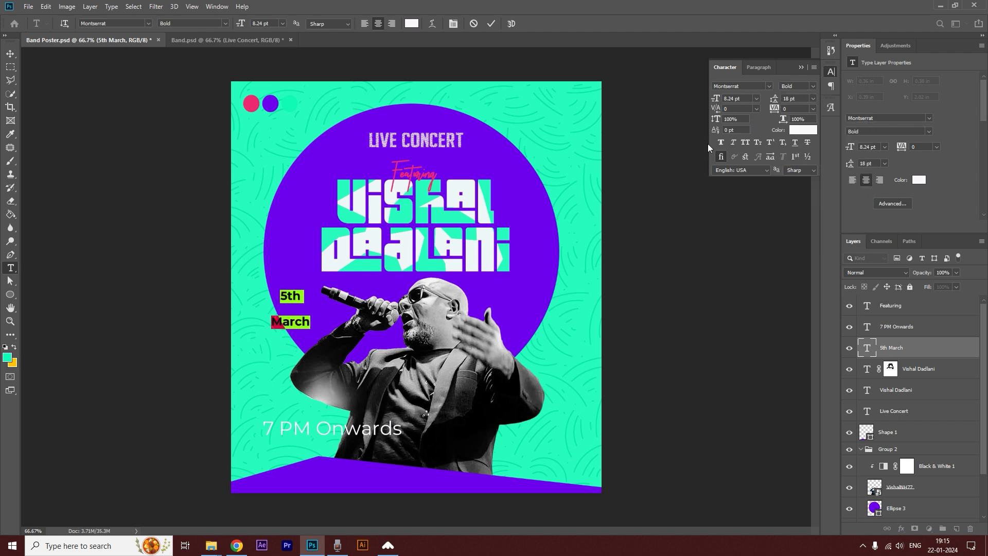
pyautogui.moveTo(777, 99); pyautogui.dragTo(772, 102)
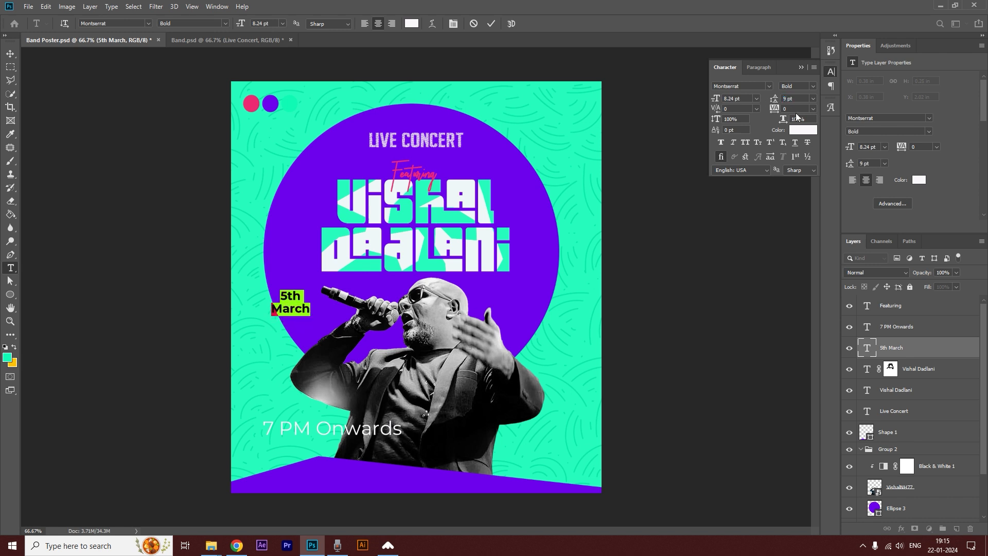
# Break the time text into two lines, 7 PM and Onwards, and enlarge 7 PM to 25.24 pt.
pyautogui.click(355, 435)
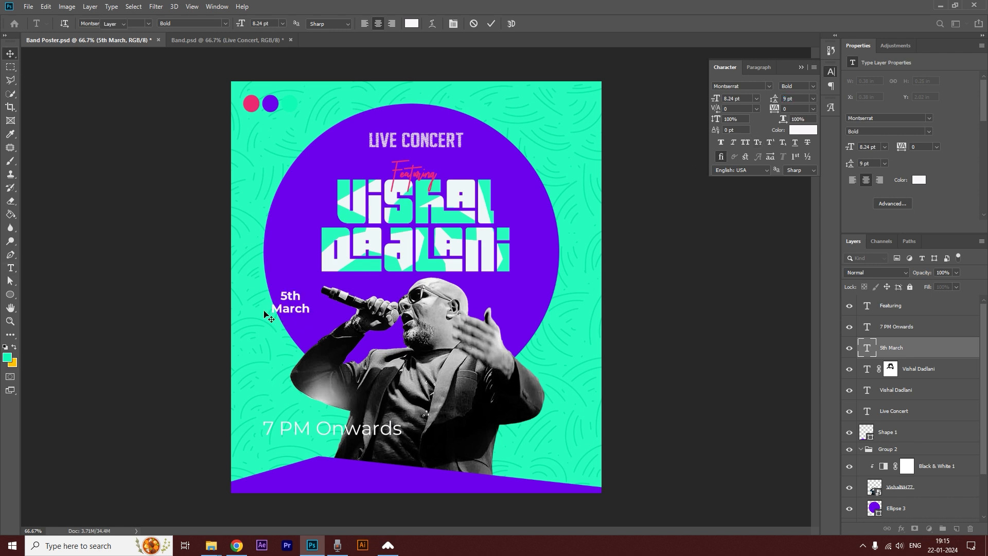
pyautogui.hotkey('ctrl', 'a')
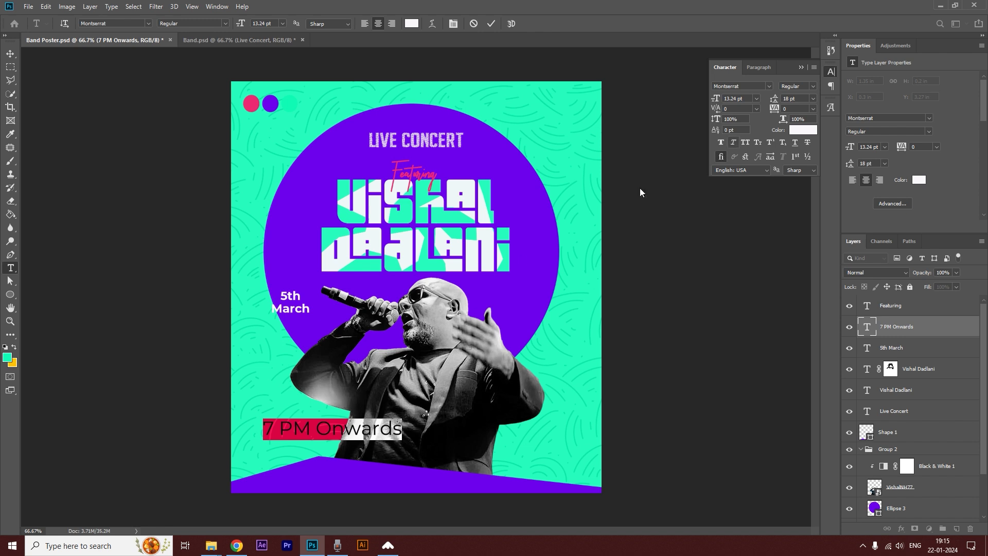
pyautogui.click(316, 428)
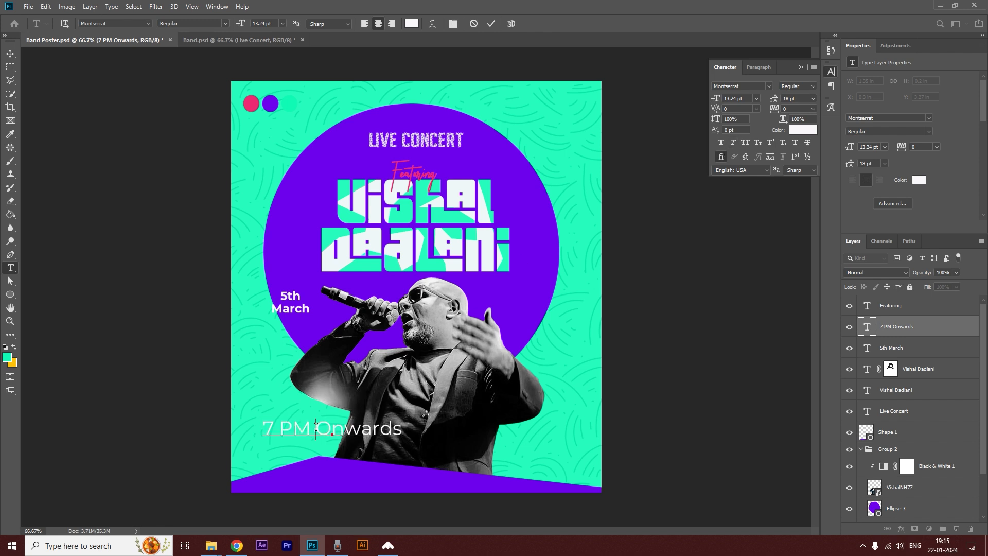
pyautogui.press('Return')
pyautogui.moveTo(356, 430); pyautogui.dragTo(308, 430)
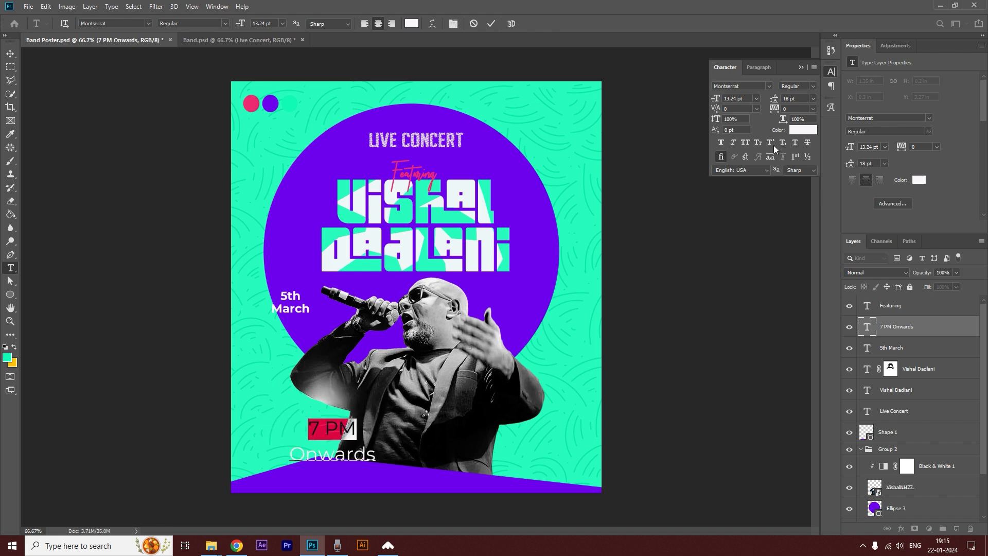
pyautogui.moveTo(718, 98); pyautogui.dragTo(695, 125)
# Set both lines of the 7 PM Onwards text to Bold with 12 pt leading.
pyautogui.click(292, 416)
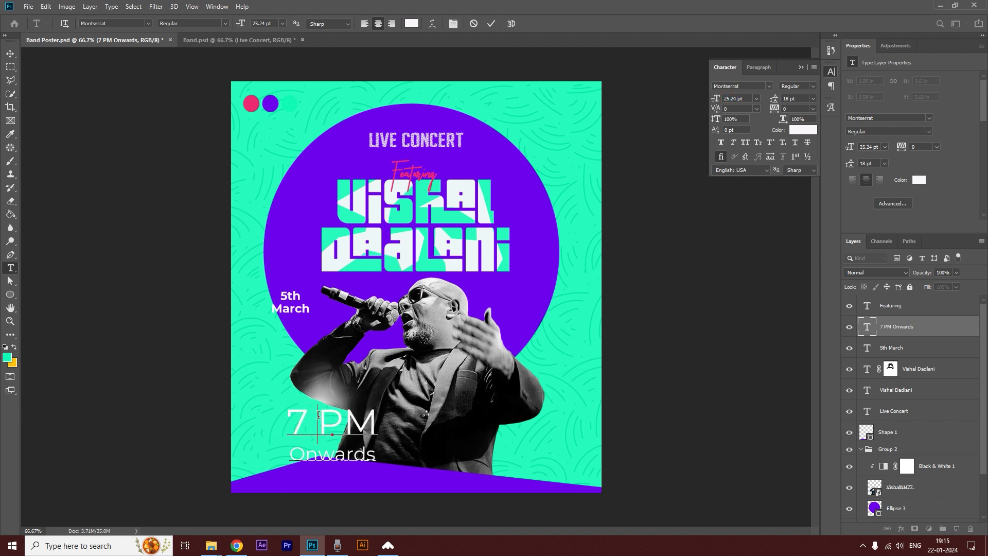
pyautogui.tripleClick(318, 414)
pyautogui.hotkey('ctrl', 'a')
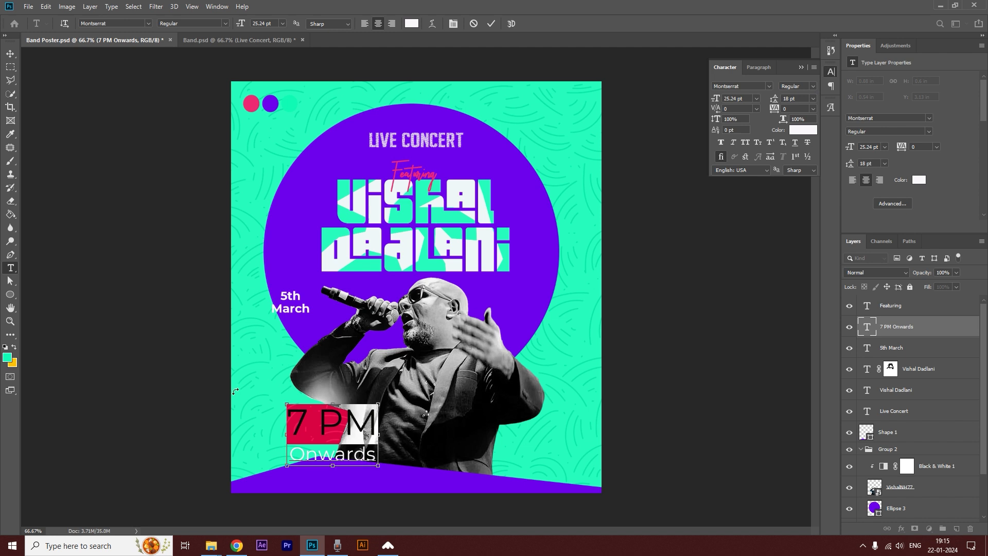
pyautogui.click(814, 86)
pyautogui.click(796, 195)
pyautogui.click(334, 440)
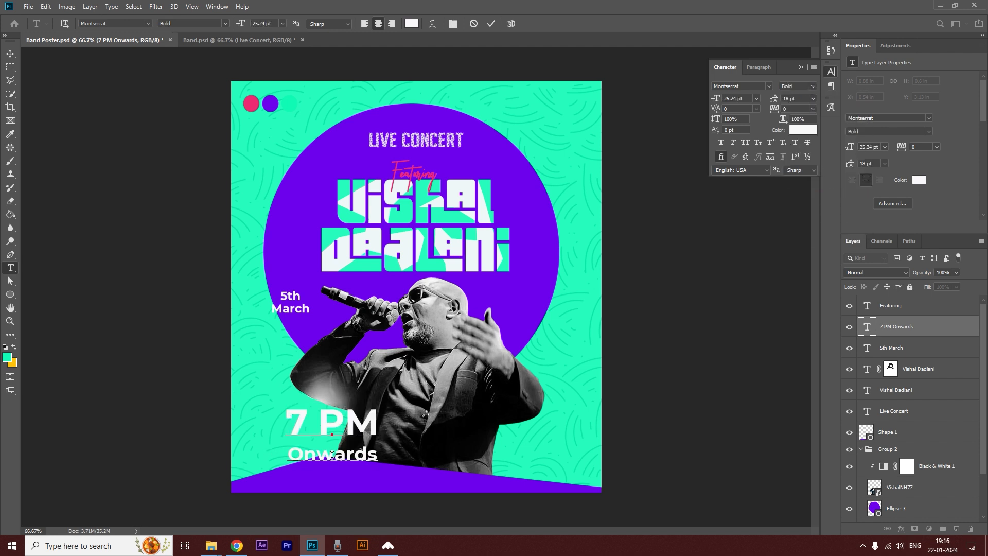
pyautogui.doubleClick(332, 454)
pyautogui.hotkey('ctrl', 'a')
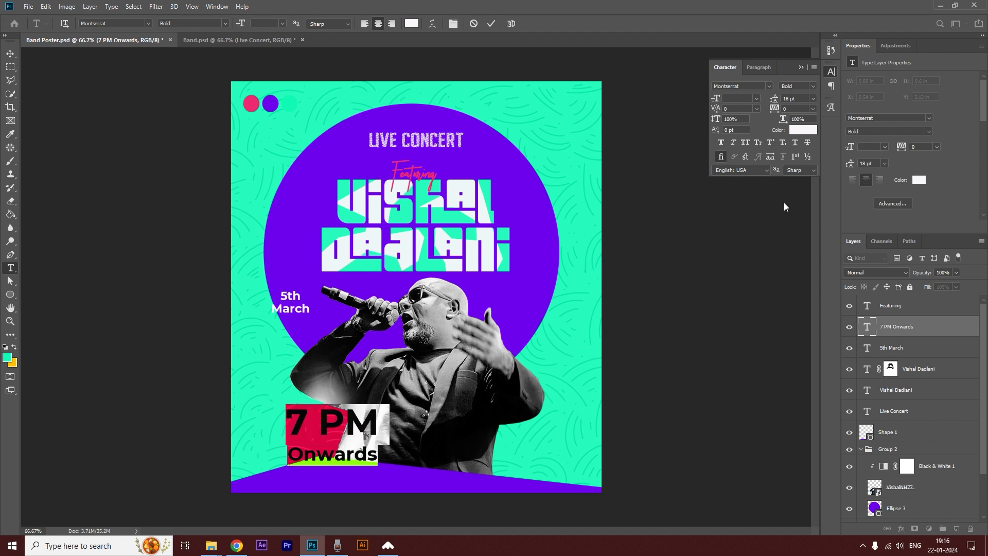
pyautogui.press('Down')
pyautogui.press('Down')
pyautogui.press('Down')
pyautogui.press('Down')
pyautogui.press('Down')
pyautogui.press('Down')
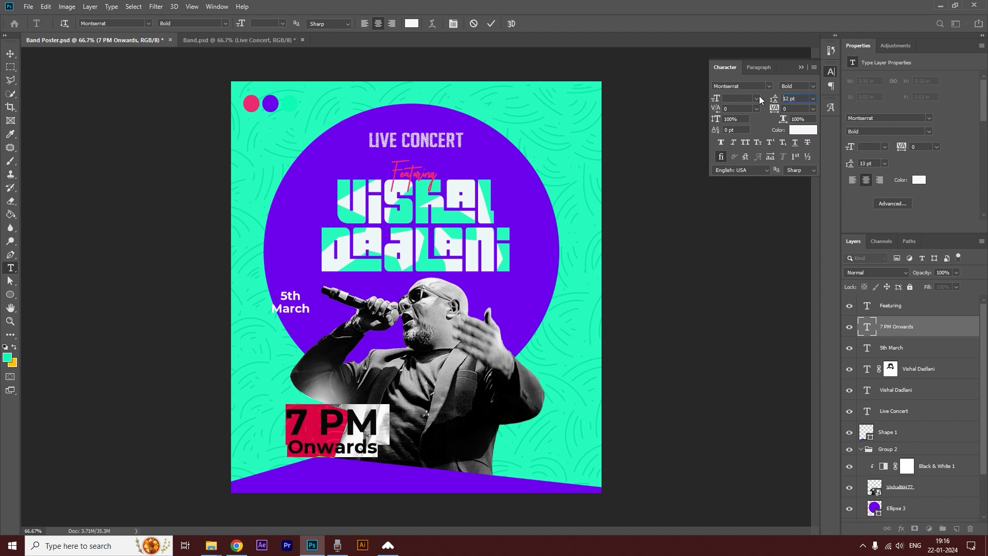
# Turn the word Onwards into all caps and set its size to 11.24 pt.
pyautogui.doubleClick(356, 451)
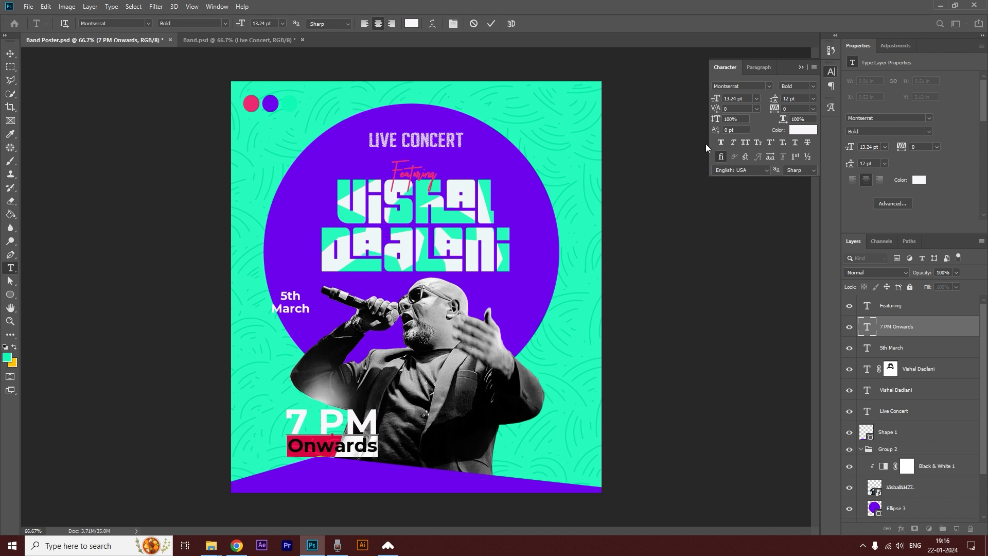
pyautogui.click(745, 143)
pyautogui.press('Down')
pyautogui.press('Down')
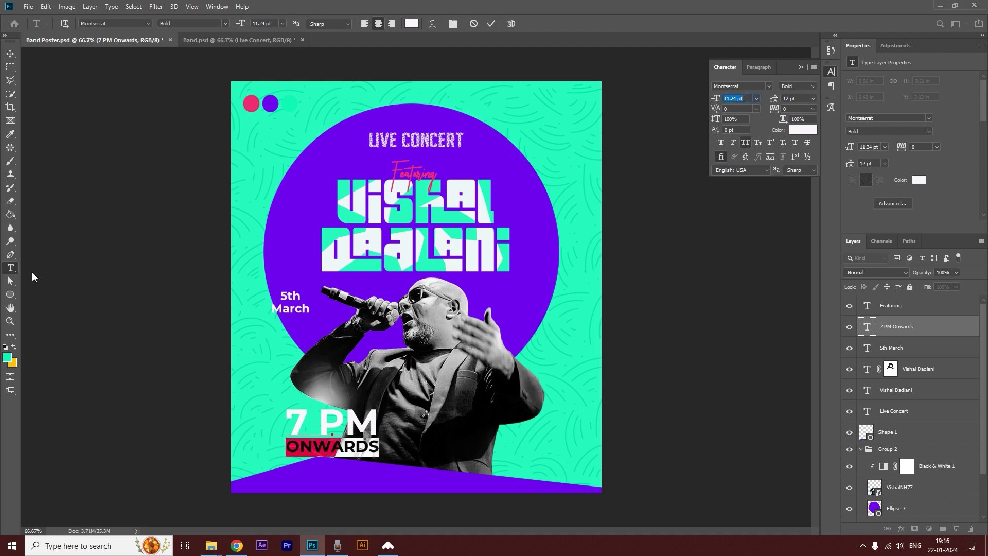
# Tighten the kerning between the characters of 7 PM to -80.
pyautogui.click(315, 421)
pyautogui.hotkey('alt', 'Left')
pyautogui.hotkey('alt', 'Left')
pyautogui.hotkey('alt', 'Left')
pyautogui.hotkey('alt', 'Left')
pyautogui.hotkey('alt', 'Left')
pyautogui.hotkey('alt', 'Left')
pyautogui.hotkey('alt', 'Left')
pyautogui.hotkey('alt', 'Left')
pyautogui.hotkey('alt', 'Left')
pyautogui.hotkey('alt', 'Left')
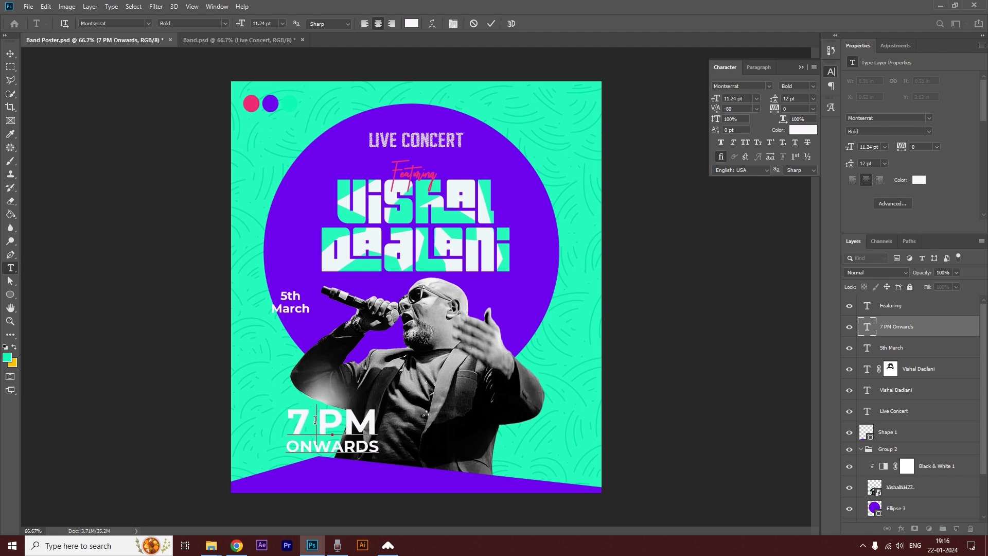
pyautogui.hotkey('alt', 'Right')
pyautogui.hotkey('alt', 'Right')
pyautogui.hotkey('alt', 'Right')
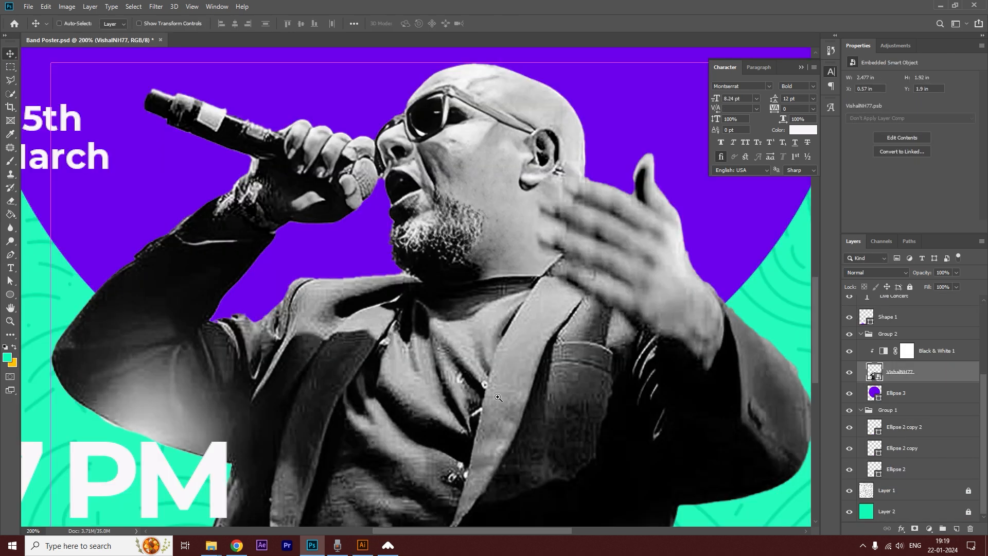
# Trace a closed Polygonal Lasso selection around the singer's jacket and sleeves, leaving out the head, the hands and the microphone.
pyautogui.keyDown('ctrl'); pyautogui.keyDown('alt'); pyautogui.click(468, 372); pyautogui.keyUp('alt'); pyautogui.keyUp('ctrl')
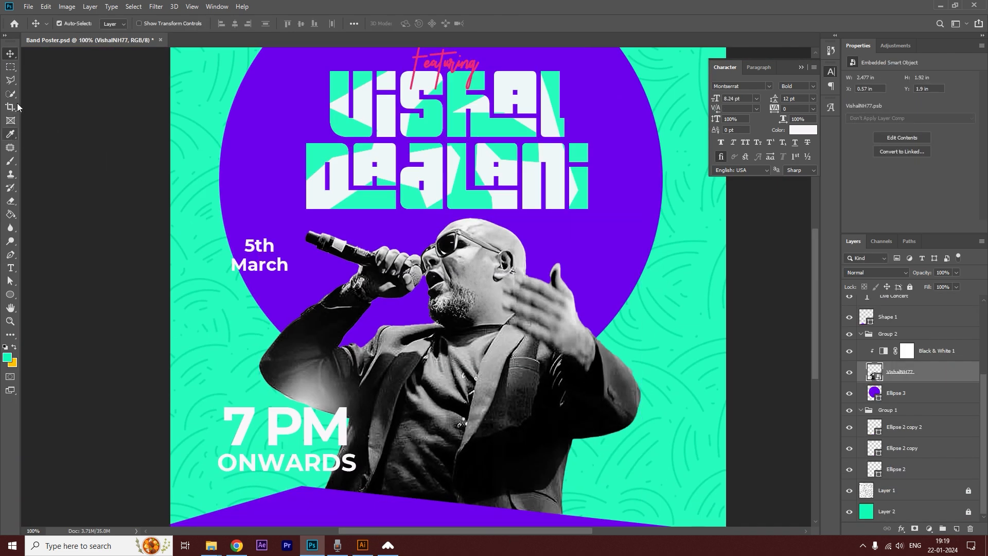
pyautogui.click(372, 198)
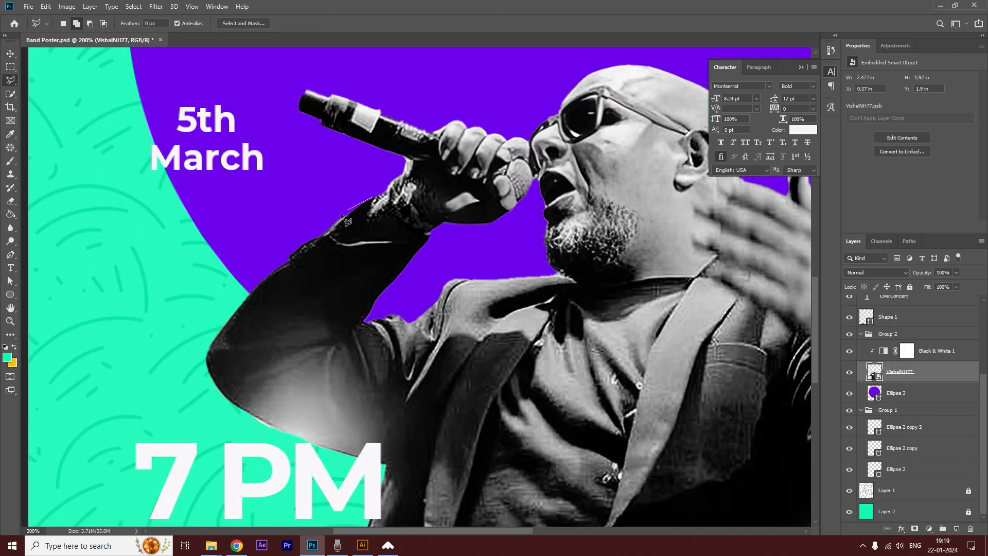
pyautogui.click(328, 234)
pyautogui.click(337, 244)
pyautogui.click(420, 241)
pyautogui.click(365, 321)
pyautogui.click(571, 277)
pyautogui.click(577, 296)
pyautogui.click(605, 300)
pyautogui.click(649, 296)
pyautogui.click(702, 276)
pyautogui.moveTo(702, 276); pyautogui.dragTo(436, 206)
pyautogui.click(482, 226)
pyautogui.click(498, 239)
pyautogui.click(544, 273)
pyautogui.click(547, 324)
pyautogui.click(559, 365)
pyautogui.click(574, 381)
pyautogui.click(601, 381)
pyautogui.click(627, 365)
pyautogui.click(629, 333)
pyautogui.click(615, 237)
pyautogui.click(686, 305)
pyautogui.click(702, 334)
pyautogui.click(701, 363)
pyautogui.click(694, 386)
pyautogui.moveTo(623, 380); pyautogui.dragTo(638, 250)
pyautogui.click(686, 288)
pyautogui.click(621, 303)
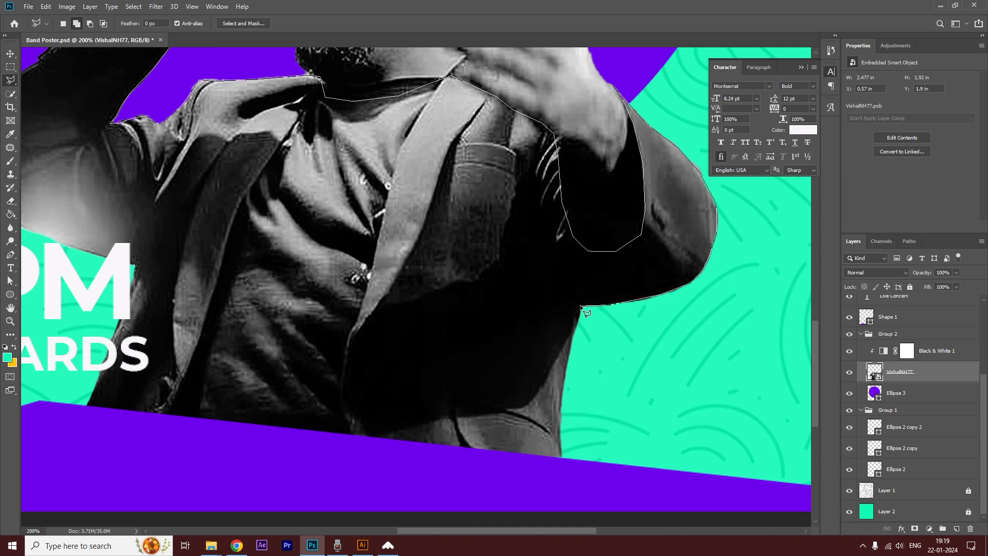
pyautogui.click(562, 460)
pyautogui.scroll(-1, 428, 453)
pyautogui.click(360, 474)
pyautogui.click(242, 456)
pyautogui.click(256, 429)
pyautogui.click(281, 360)
pyautogui.click(250, 349)
pyautogui.click(207, 329)
pyautogui.click(192, 301)
pyautogui.click(200, 288)
pyautogui.click(232, 254)
pyautogui.click(249, 244)
pyautogui.click(273, 226)
pyautogui.scroll(-1, 326, 268)
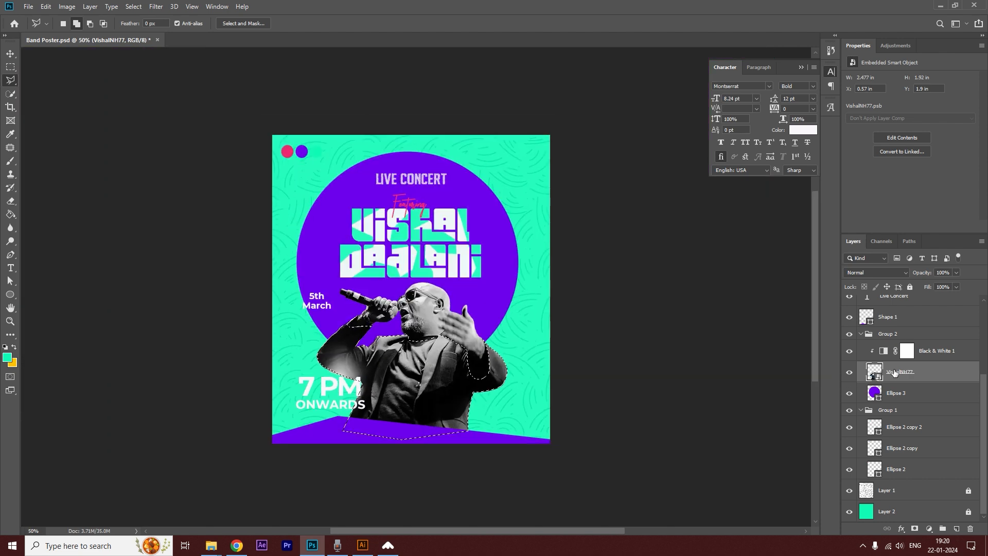
# Fill the jacket selection with the pink of the sample circle on a new layer above the Black & White adjustment, and deselect.
pyautogui.click(907, 350)
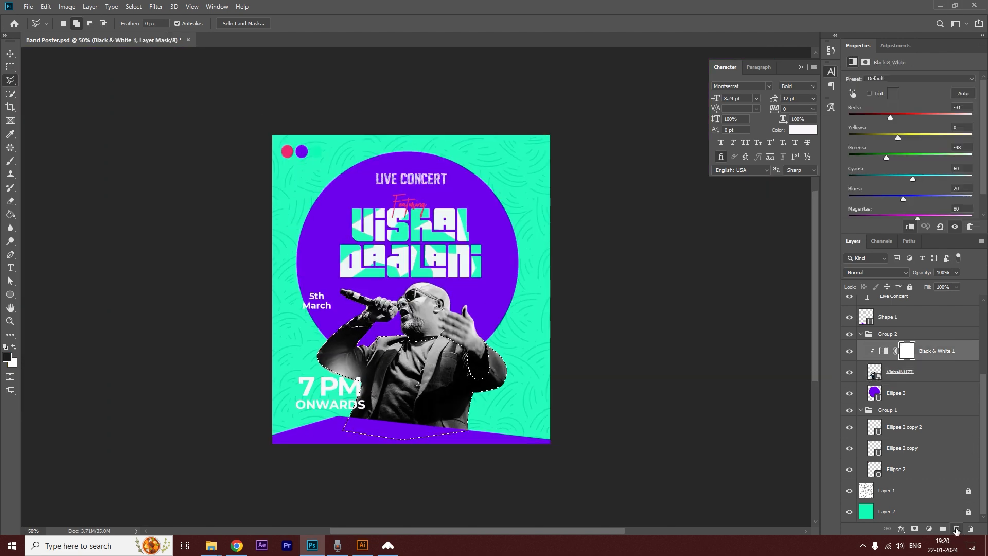
pyautogui.click(957, 529)
pyautogui.click(10, 214)
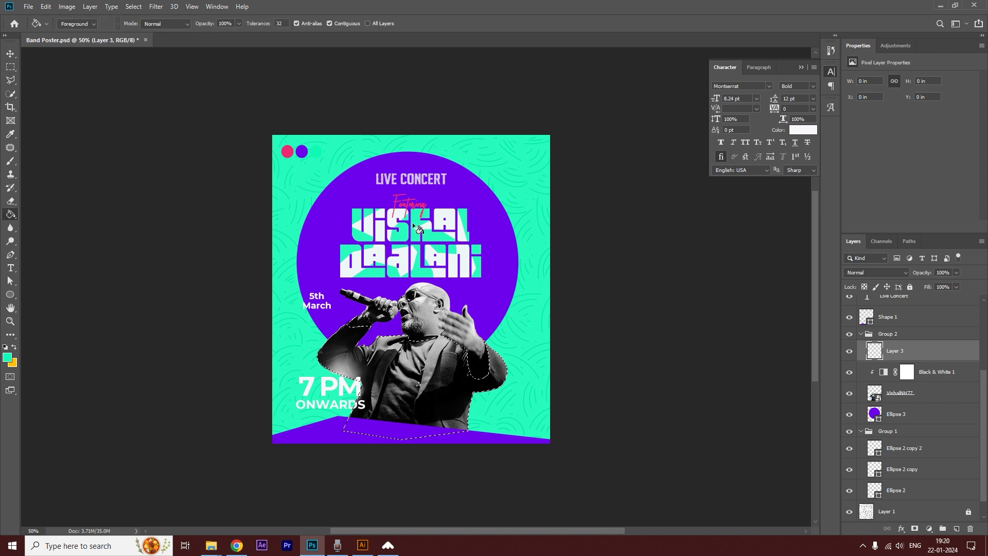
pyautogui.keyDown('alt'); pyautogui.click(287, 150); pyautogui.keyUp('alt')
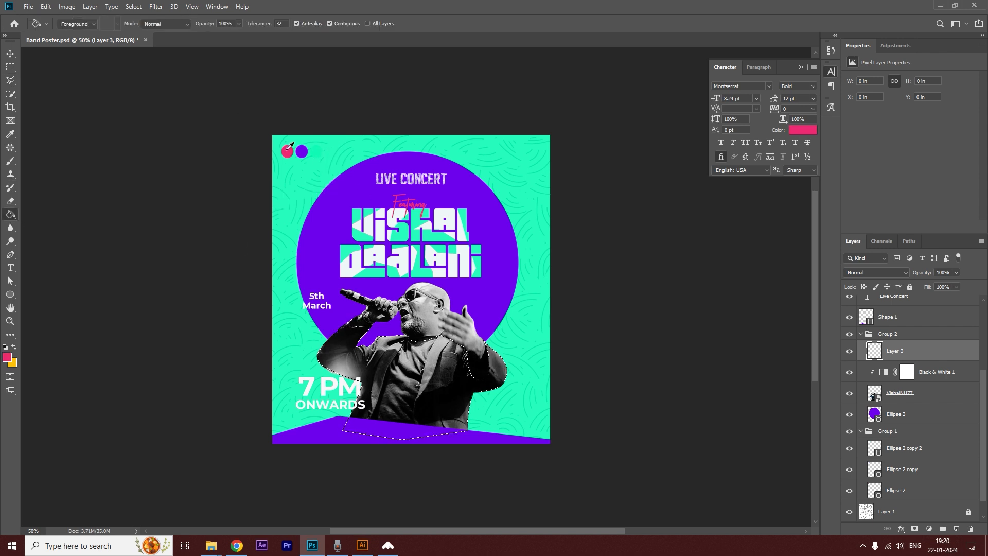
pyautogui.click(437, 350)
pyautogui.hotkey('ctrl', 'd')
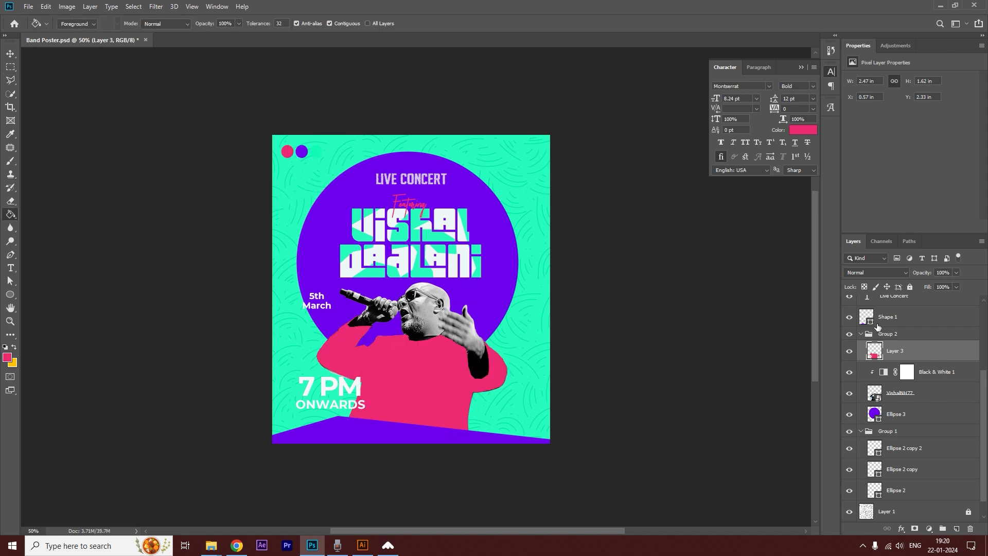
# Set the blend mode of the pink jacket layer to Color.
pyautogui.click(868, 274)
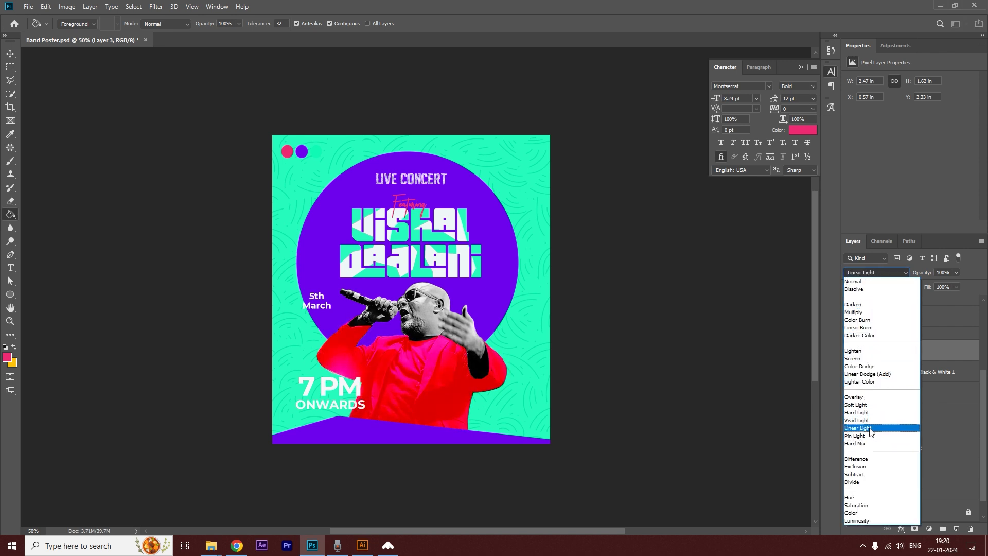
pyautogui.click(878, 513)
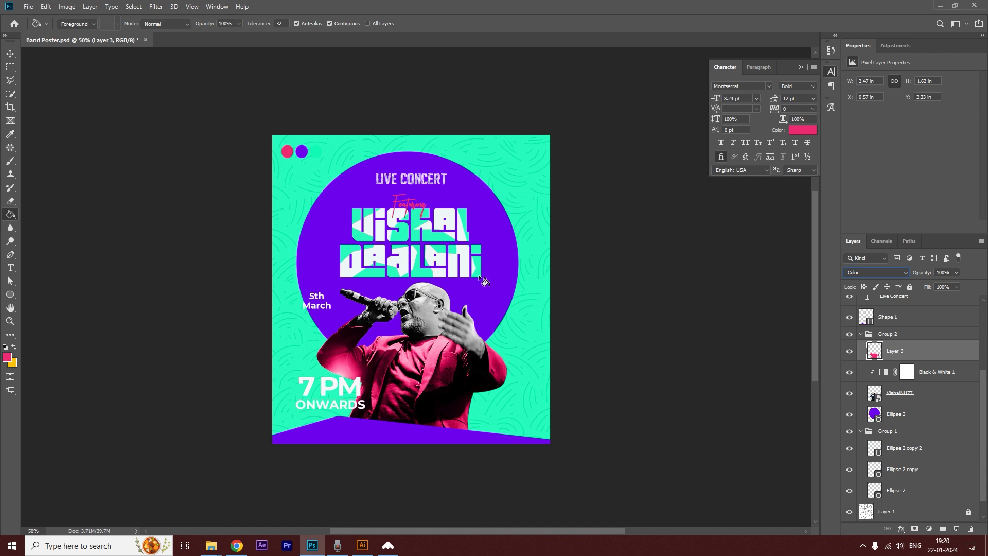
pyautogui.click(16, 55)
pyautogui.click(132, 158)
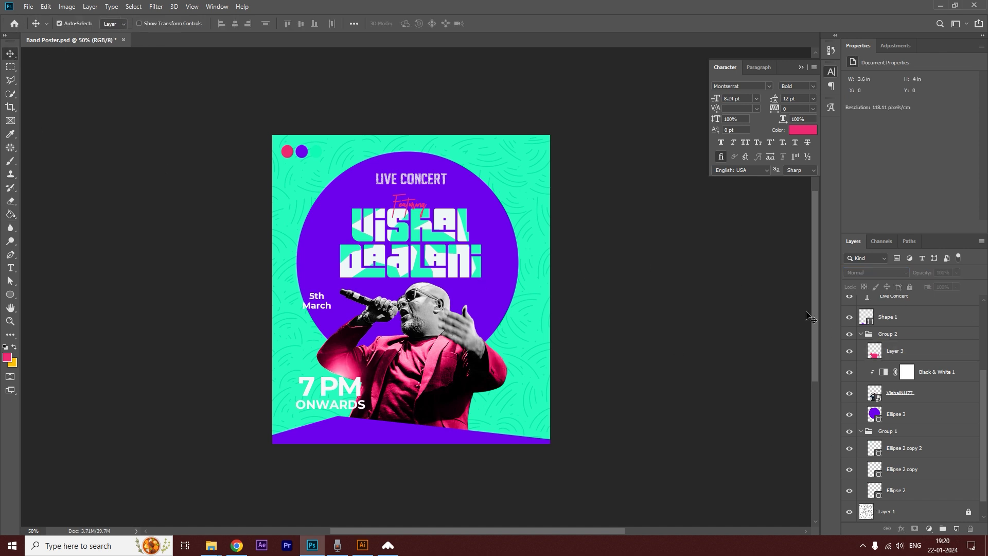
pyautogui.click(897, 349)
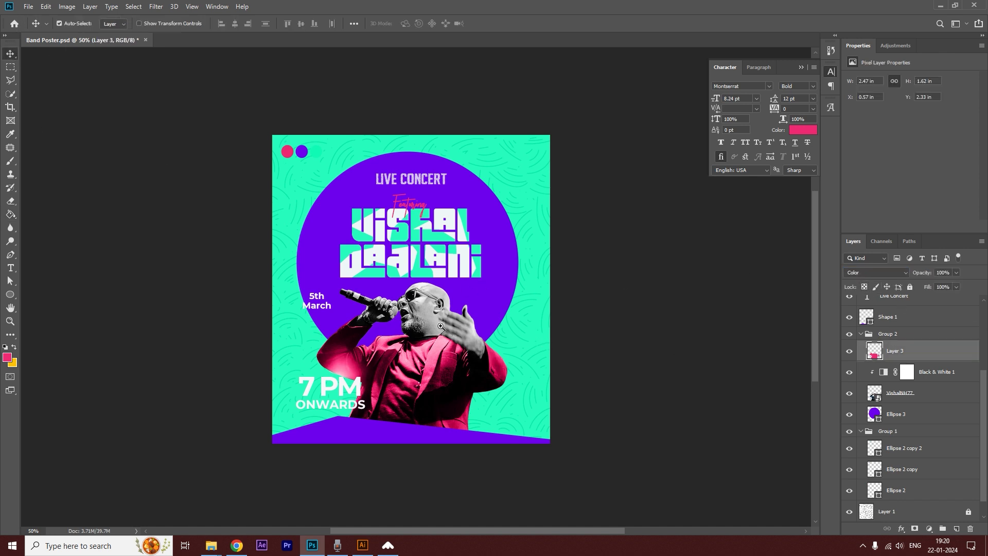
pyautogui.click(607, 260)
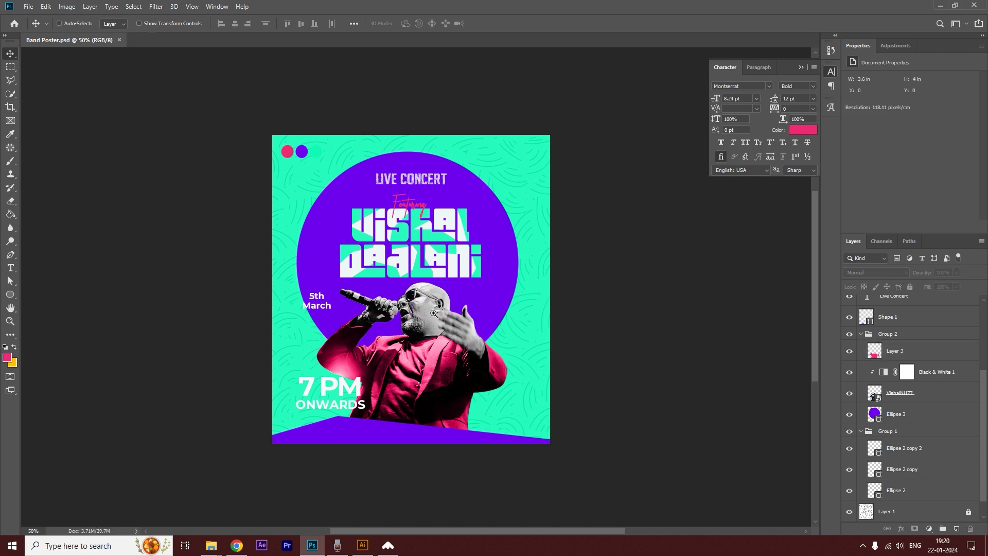
# Trace a freehand Lasso selection around both lenses of the singer's sunglasses.
pyautogui.keyDown('ctrl'); pyautogui.click(435, 319); pyautogui.keyUp('ctrl')
pyautogui.keyDown('ctrl'); pyautogui.click(435, 319); pyautogui.keyUp('ctrl')
pyautogui.keyDown('ctrl'); pyautogui.click(435, 319); pyautogui.keyUp('ctrl')
pyautogui.click(11, 81)
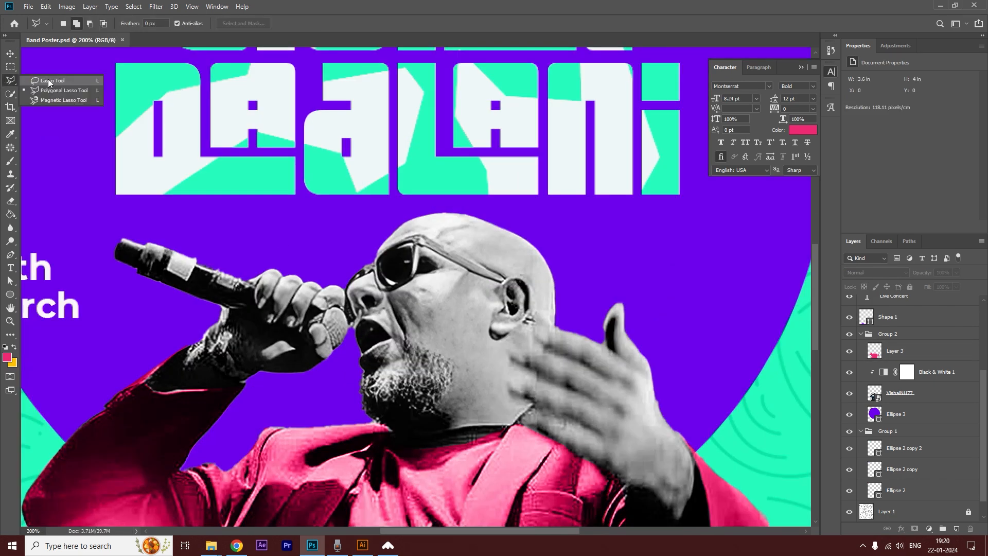
pyautogui.click(53, 81)
pyautogui.keyDown('ctrl'); pyautogui.click(387, 301); pyautogui.keyUp('ctrl')
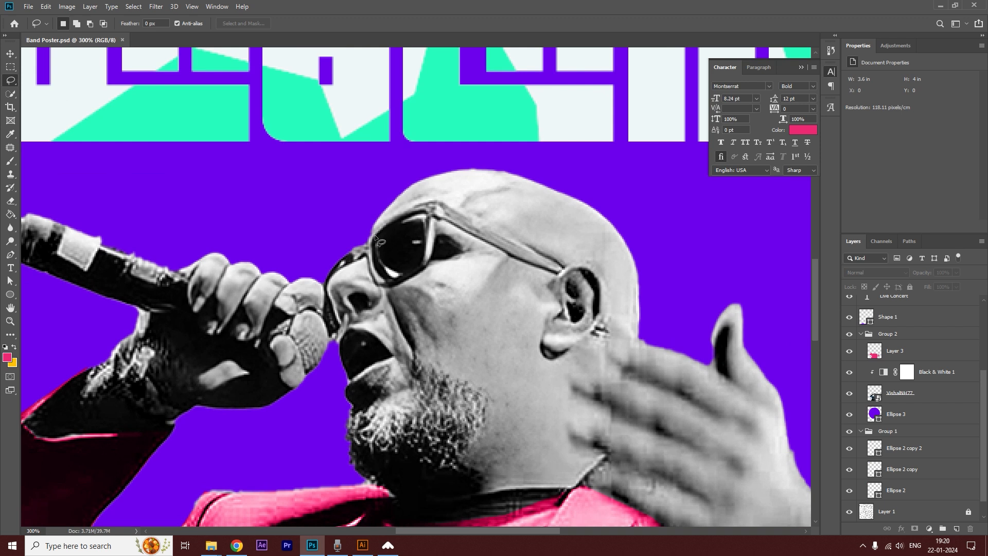
pyautogui.moveTo(376, 238); pyautogui.dragTo(405, 216)
pyautogui.moveTo(373, 239)
pyautogui.mouseDown()
pyautogui.moveTo(340, 277)
pyautogui.moveTo(351, 255)
pyautogui.moveTo(331, 299)
pyautogui.moveTo(341, 330)
pyautogui.mouseUp()
pyautogui.moveTo(350, 255); pyautogui.dragTo(352, 256)
pyautogui.hotkey('ctrl', '+')
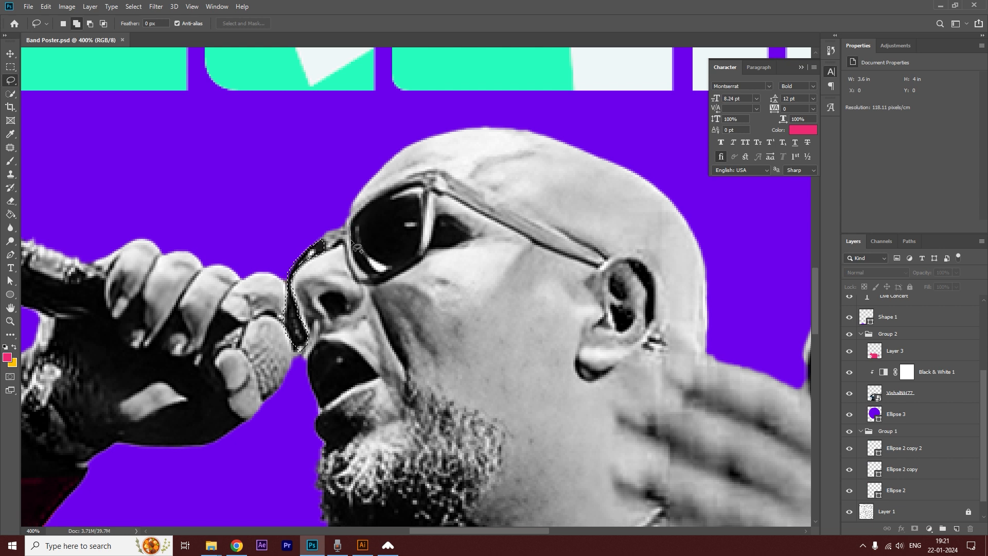
pyautogui.moveTo(370, 276); pyautogui.dragTo(418, 255)
pyautogui.moveTo(421, 183)
pyautogui.mouseDown()
pyautogui.moveTo(369, 199)
pyautogui.moveTo(350, 231)
pyautogui.mouseUp()
pyautogui.hotkey('ctrl', '-')
pyautogui.hotkey('ctrl', '-')
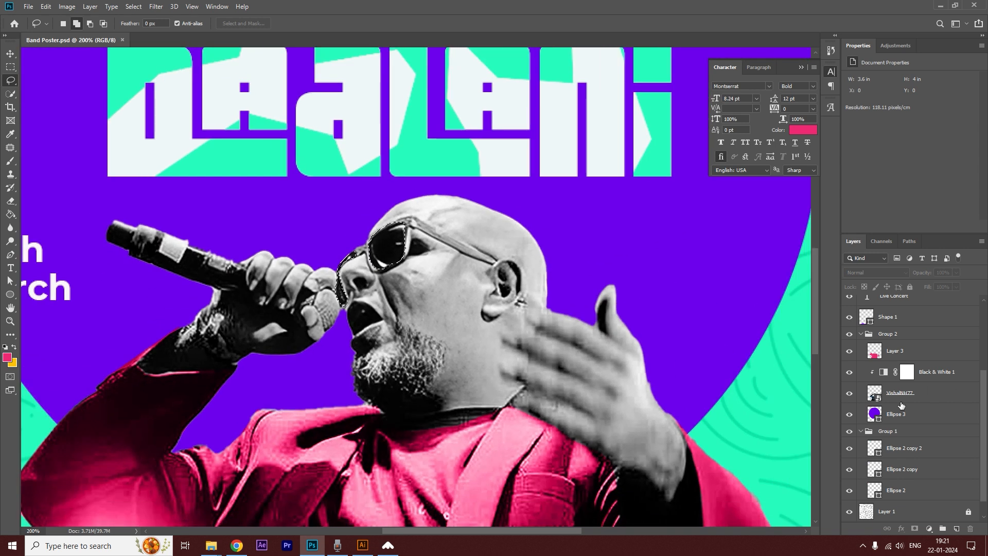
# Fill the sunglasses selection with the circle's purple on a new layer above the pink jacket layer.
pyautogui.click(933, 355)
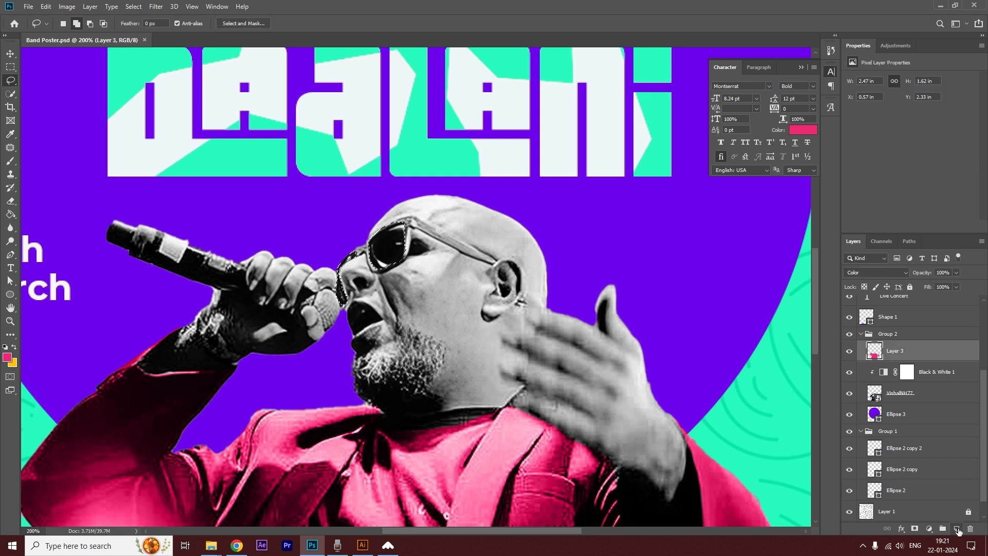
pyautogui.click(957, 529)
pyautogui.scroll(1, 437, 251)
pyautogui.scroll(-2, 437, 252)
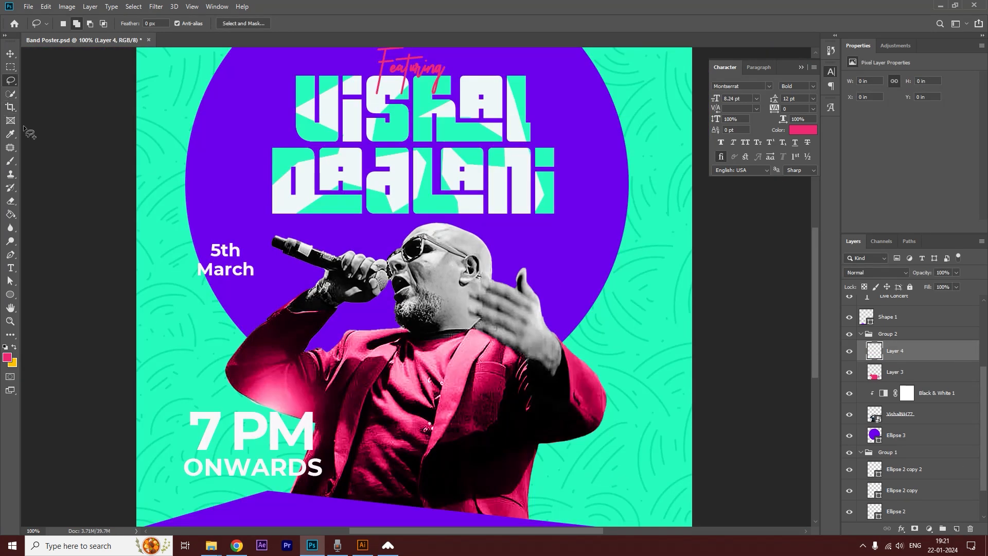
pyautogui.click(10, 214)
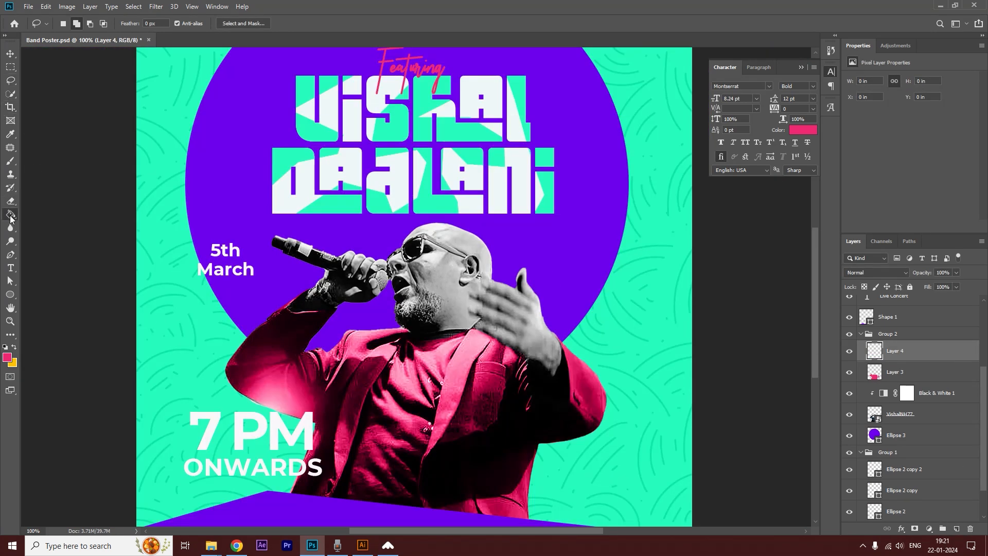
pyautogui.keyDown('alt'); pyautogui.click(574, 249); pyautogui.keyUp('alt')
pyautogui.click(418, 248)
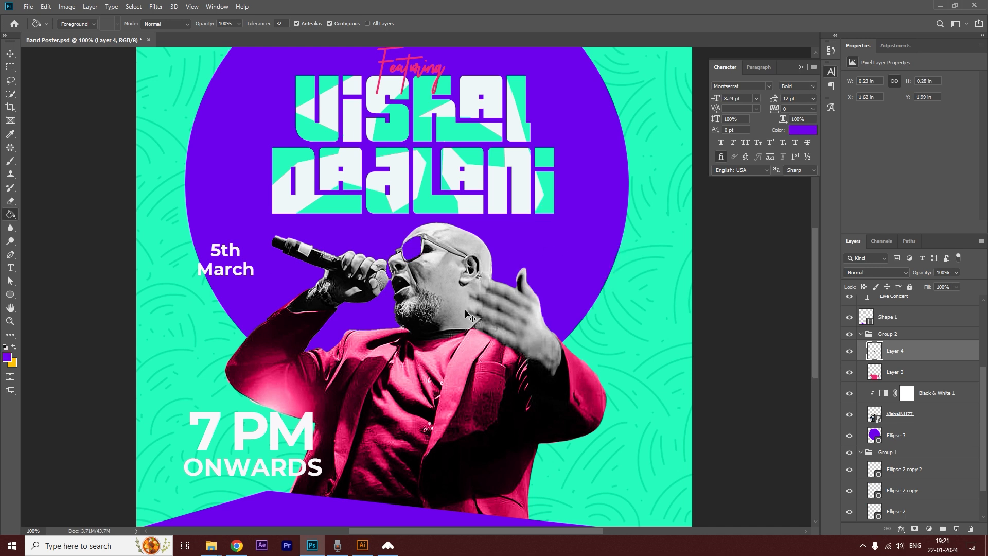
pyautogui.scroll(-2, 451, 266)
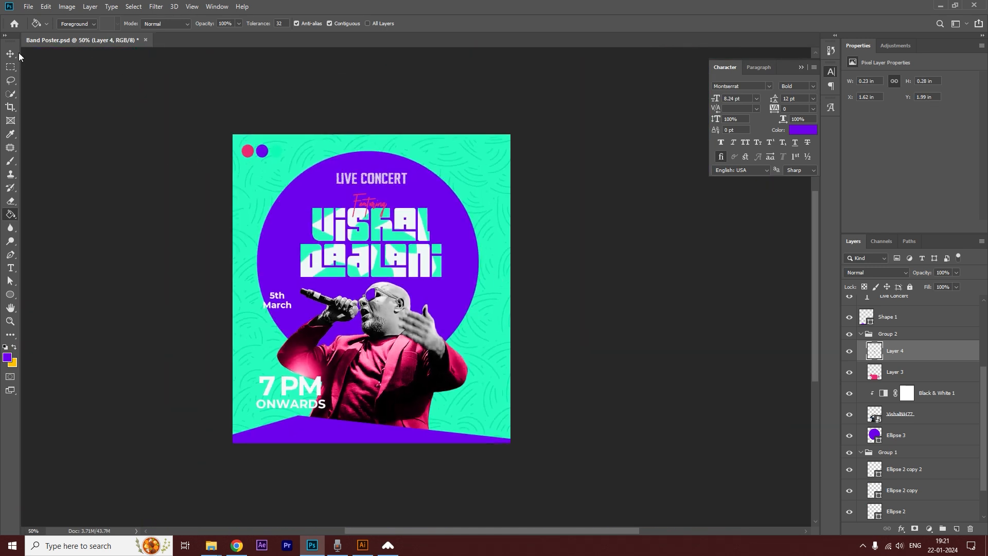
pyautogui.click(11, 54)
pyautogui.scroll(1, 401, 288)
pyautogui.click(679, 268)
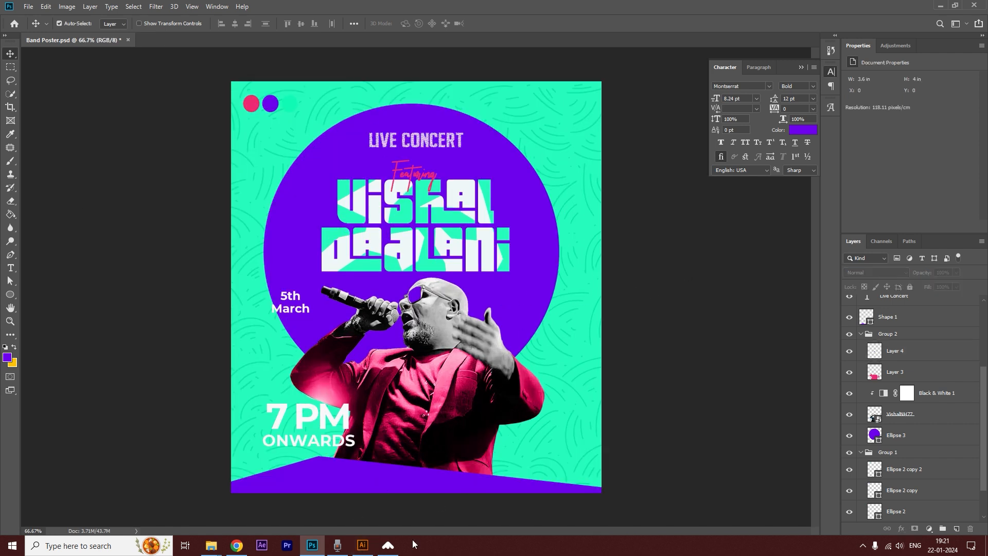
# Bring the Time To Party flower badge from Illustrator into the poster, scaled to about 0.59 in wide on the purple circle's upper-right edge.
pyautogui.click(363, 545)
pyautogui.moveTo(285, 152); pyautogui.dragTo(544, 421)
pyautogui.moveTo(500, 240); pyautogui.dragTo(488, 315)
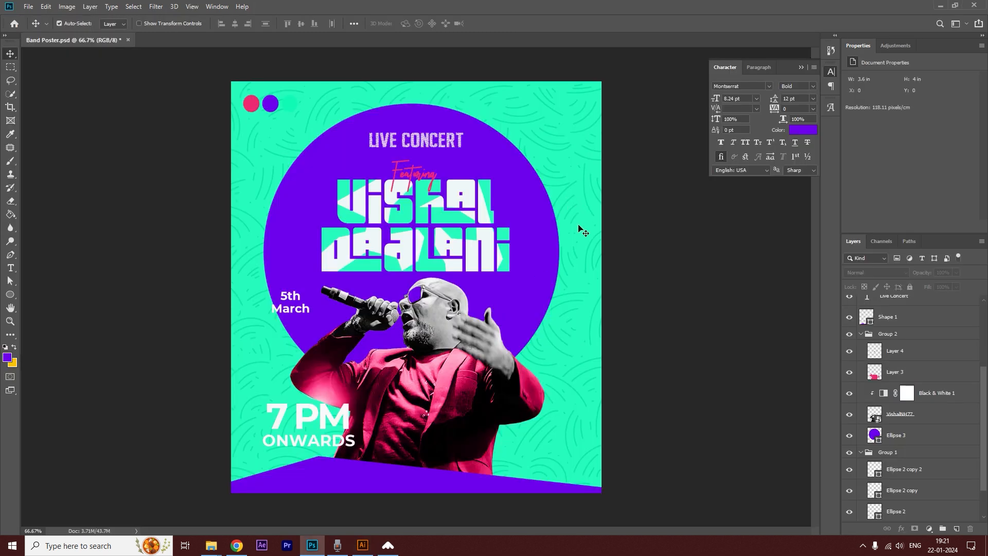
pyautogui.hotkey('ctrl', 'v')
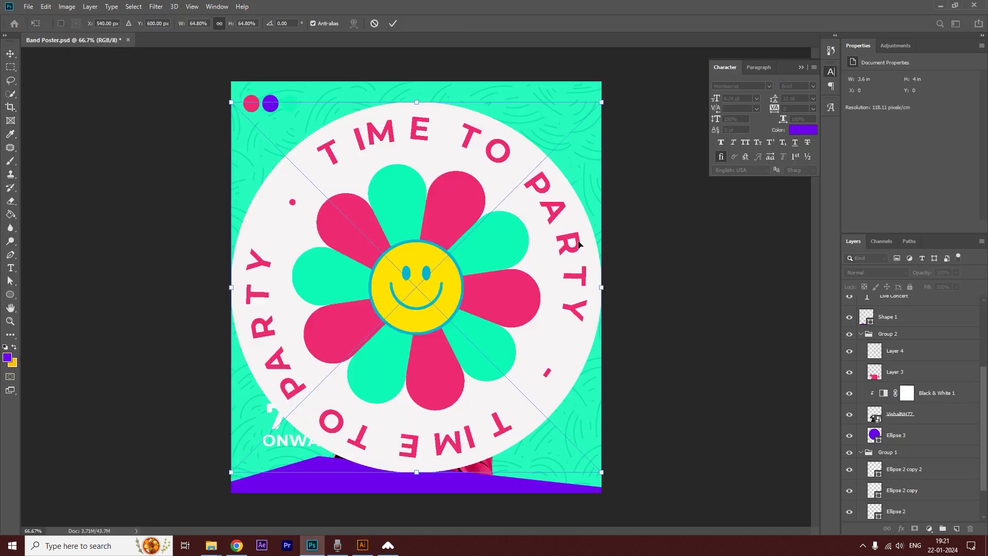
pyautogui.moveTo(602, 102); pyautogui.dragTo(555, 173)
pyautogui.press('Return')
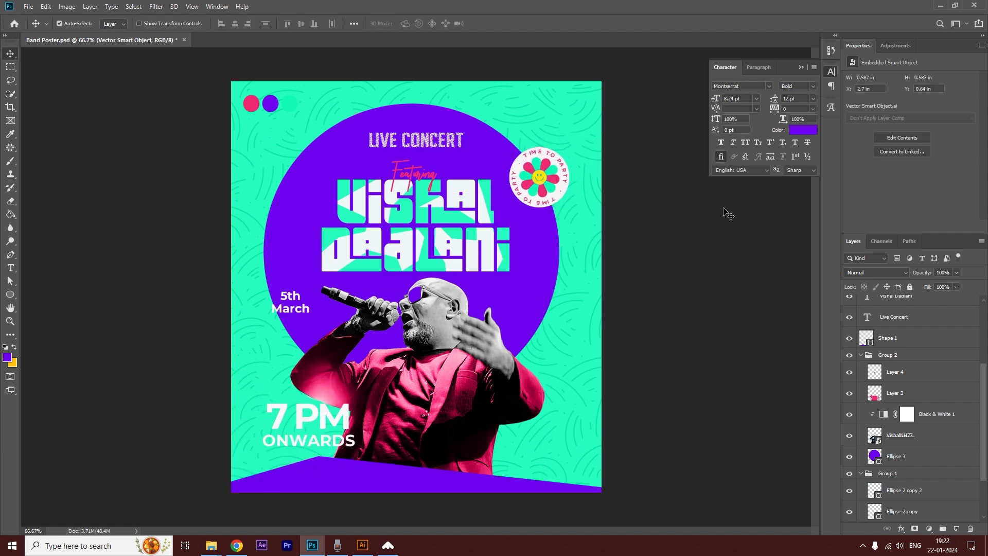
# Shift the 5th March text outward and bring in the purple oval badge from Illustrator, about 0.77 in wide, beside the microphone.
pyautogui.moveTo(286, 306); pyautogui.dragTo(269, 287)
pyautogui.click(668, 251)
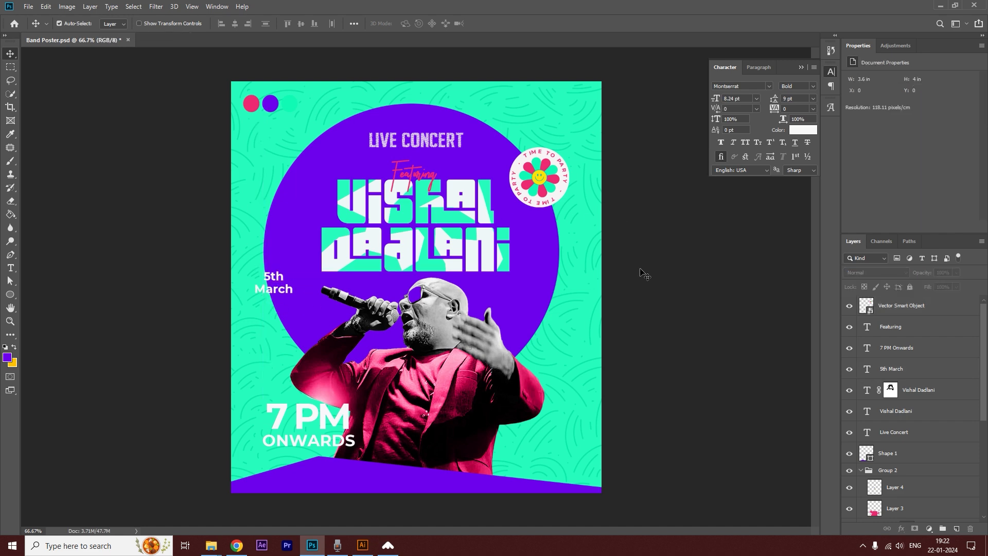
pyautogui.hotkey('alt', 'Tab')
pyautogui.click(422, 24)
pyautogui.moveTo(477, 332); pyautogui.dragTo(477, 332)
pyautogui.moveTo(475, 252); pyautogui.dragTo(314, 280)
pyautogui.hotkey('alt', 'Tab')
pyautogui.moveTo(556, 75); pyautogui.dragTo(277, 218)
pyautogui.moveTo(301, 264); pyautogui.dragTo(282, 298)
pyautogui.press('Return')
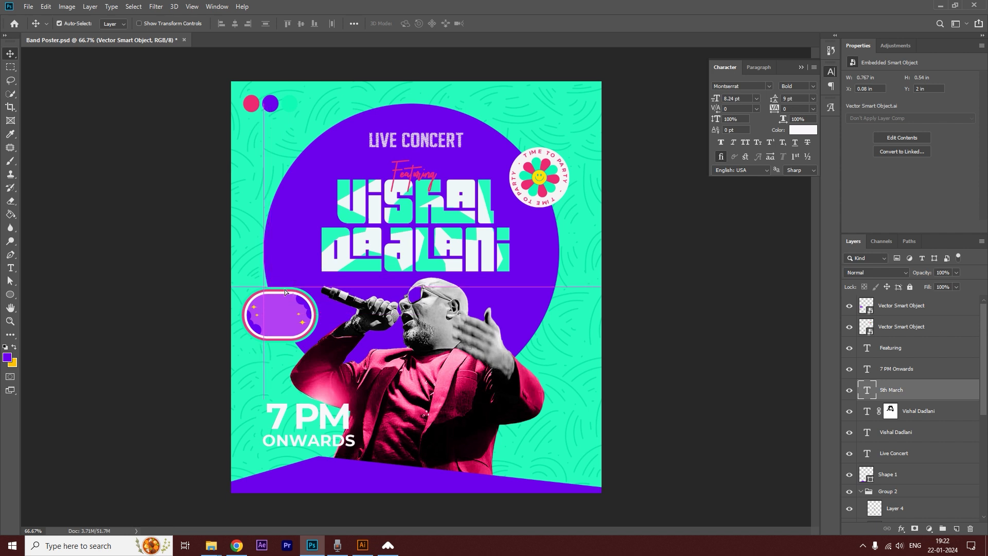
# Bring the 5th March text to the front, centred on the oval badge, and recolour it pink ee2972.
pyautogui.hotkey('ctrl', 'shift', ']')
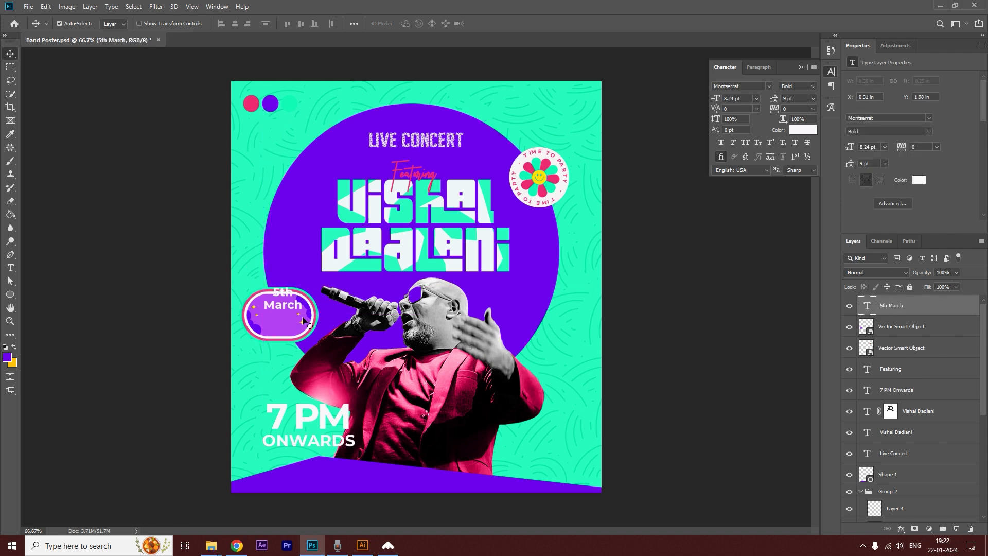
pyautogui.moveTo(288, 310); pyautogui.dragTo(286, 322)
pyautogui.doubleClick(284, 318)
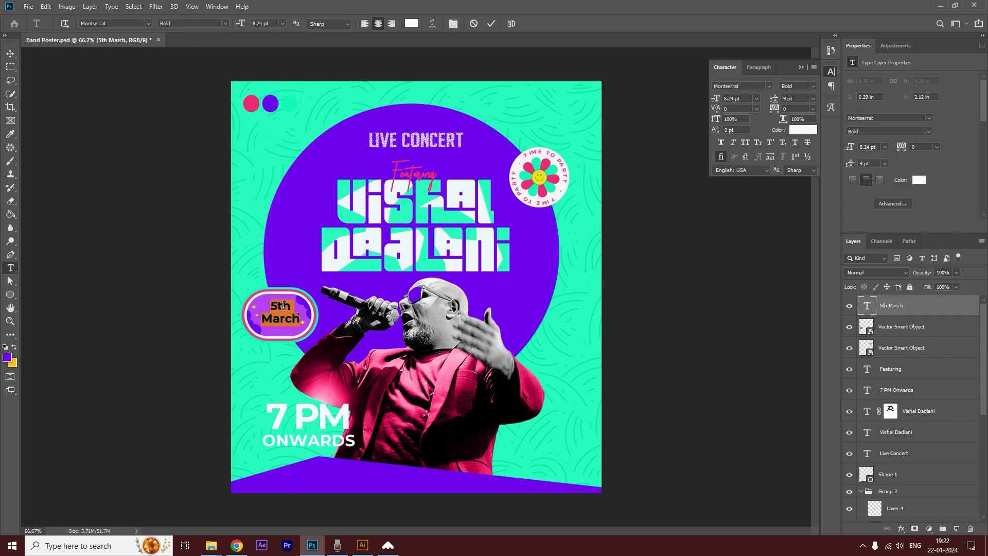
pyautogui.click(412, 23)
pyautogui.click(252, 103)
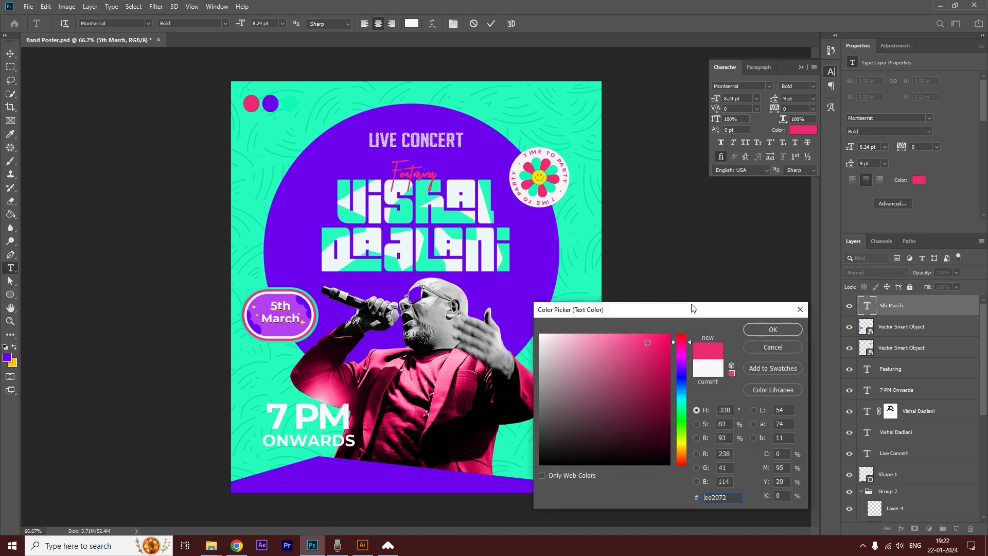
pyautogui.click(765, 330)
pyautogui.hotkey('ctrl', 'Return')
pyautogui.press('v')
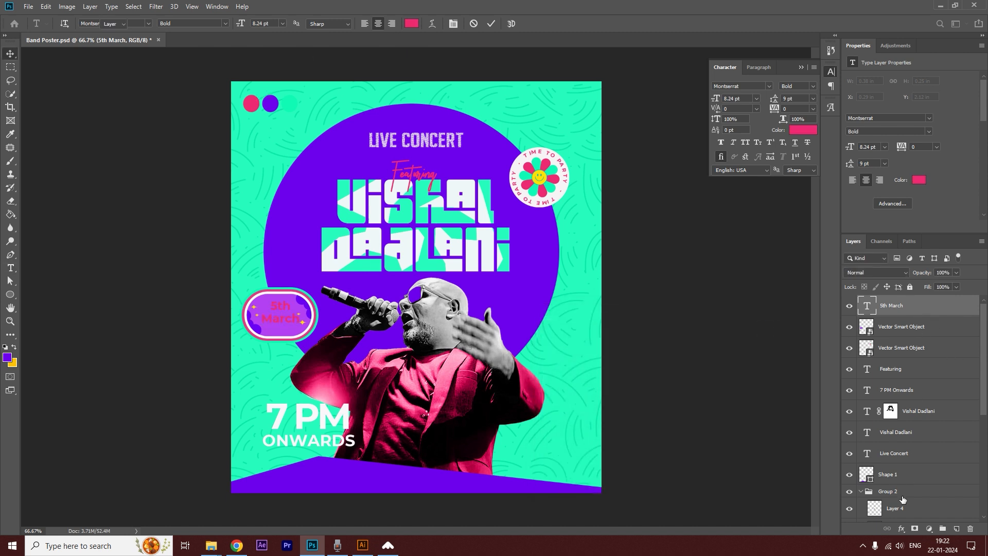
# Add a 7 px white outside stroke to the 5th March text and set its size to 10 pt.
pyautogui.click(901, 529)
pyautogui.click(927, 451)
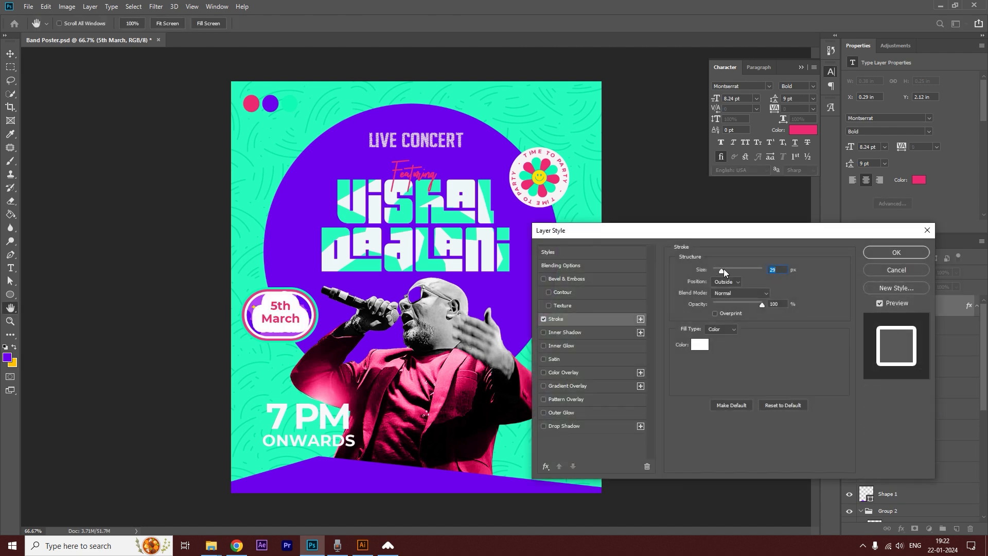
pyautogui.moveTo(724, 269); pyautogui.dragTo(717, 270)
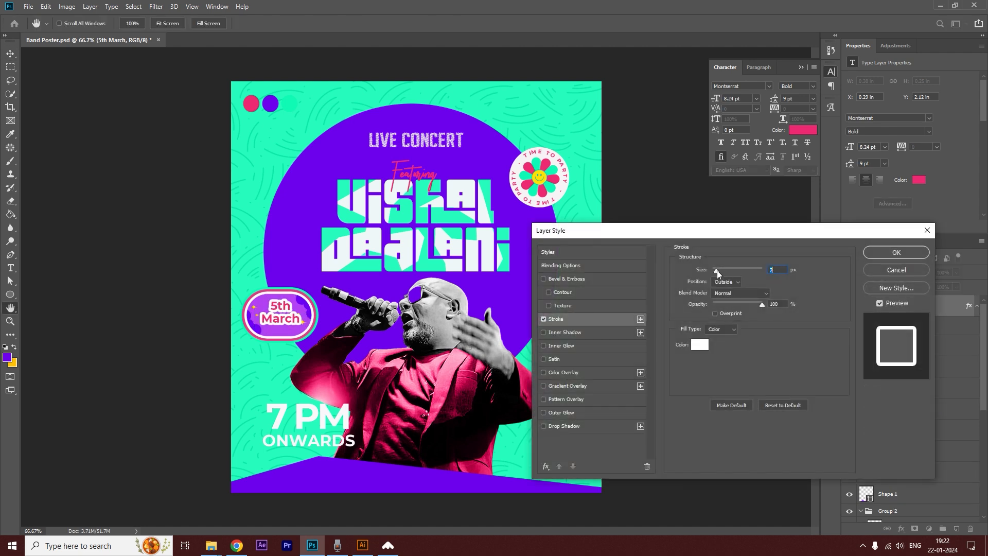
pyautogui.click(897, 252)
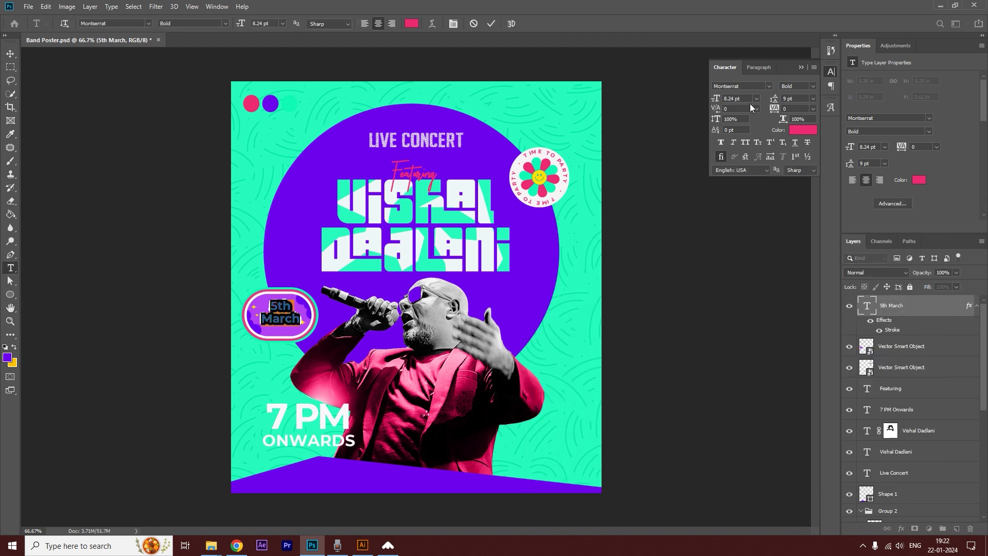
pyautogui.press('Up')
pyautogui.press('Up')
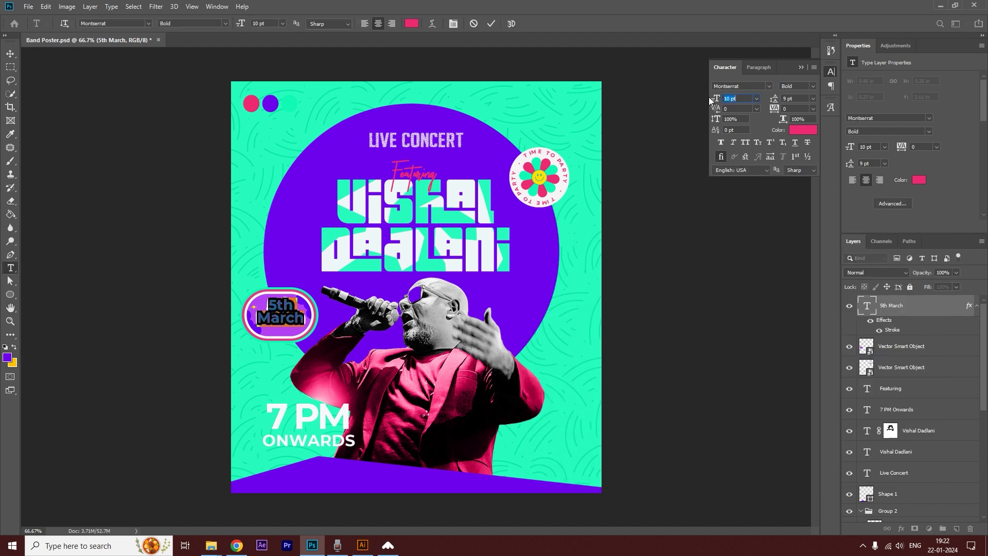
# Scale the 5th March text and its oval badge down together, keeping them beside the microphone.
pyautogui.click(11, 54)
pyautogui.keyDown('shift'); pyautogui.click(315, 308); pyautogui.keyUp('shift')
pyautogui.hotkey('ctrl', 't')
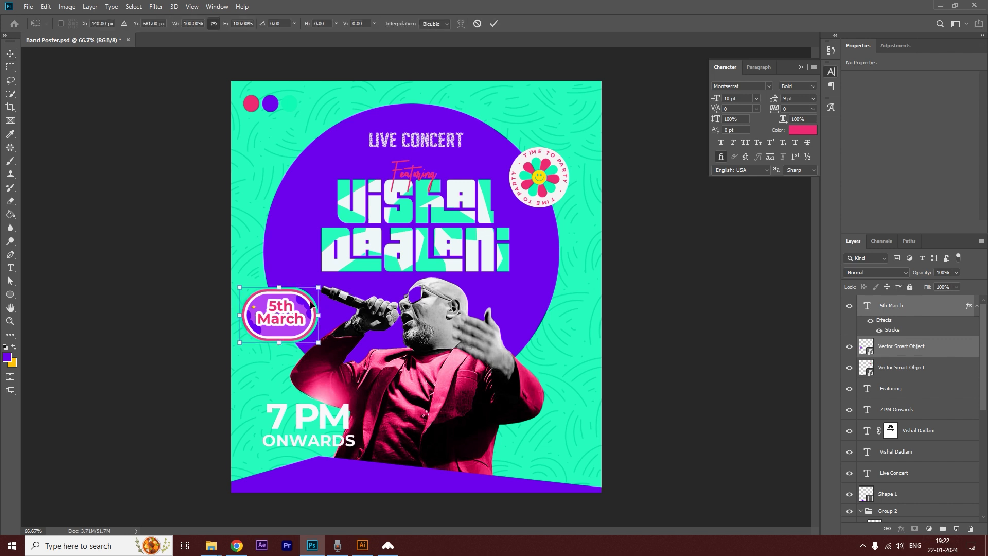
pyautogui.moveTo(317, 289); pyautogui.dragTo(284, 318)
pyautogui.press('Return')
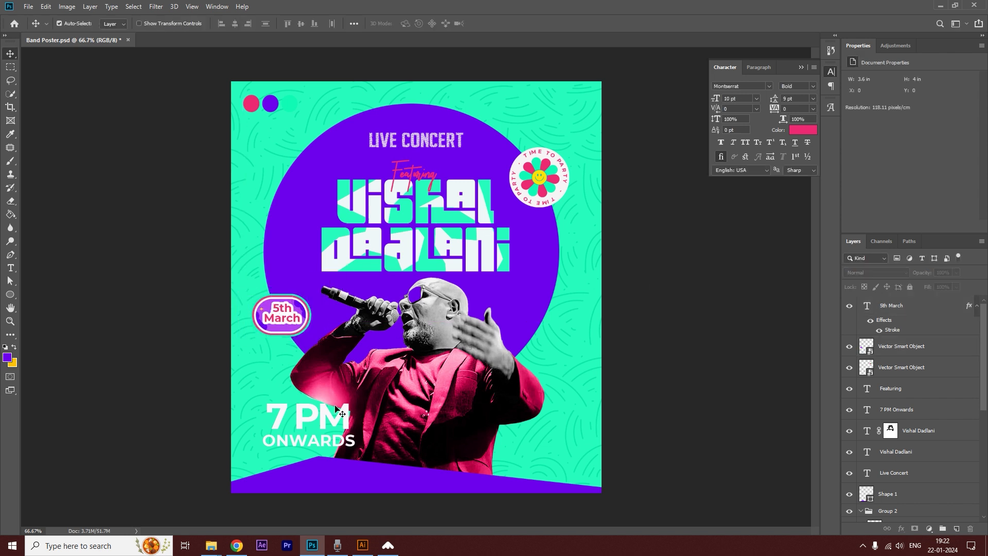
# Scale the 7 PM Onwards text to about 54% of its size, keeping it beside the singer's jacket.
pyautogui.click(337, 418)
pyautogui.hotkey('ctrl', 't')
pyautogui.moveTo(355, 403); pyautogui.dragTo(308, 424)
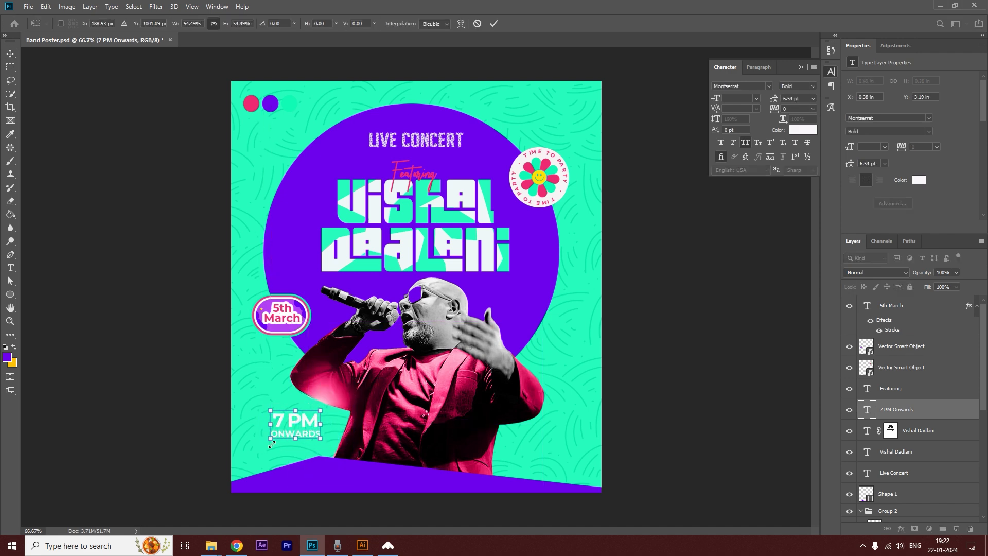
pyautogui.scroll(1, 308, 424)
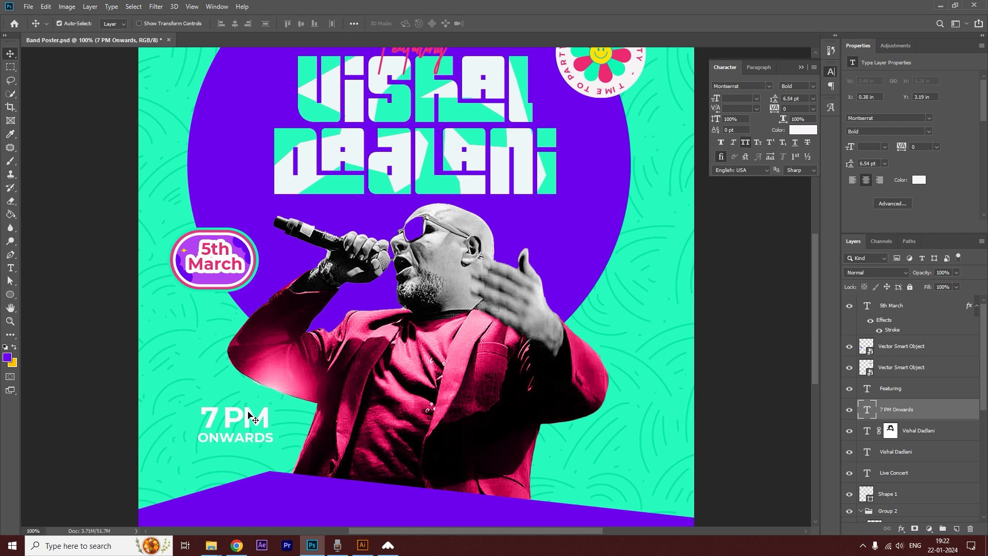
# Recolour the 7 PM Onwards text pink ee2972, sampled from the pink reference circle.
pyautogui.doubleClick(254, 420)
pyautogui.hotkey('ctrl', '-')
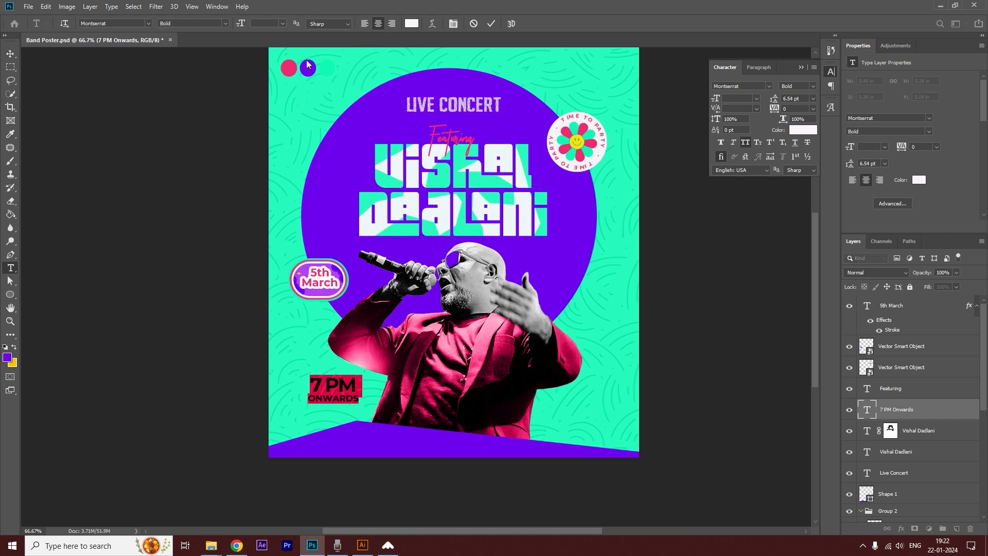
pyautogui.click(413, 24)
pyautogui.click(288, 68)
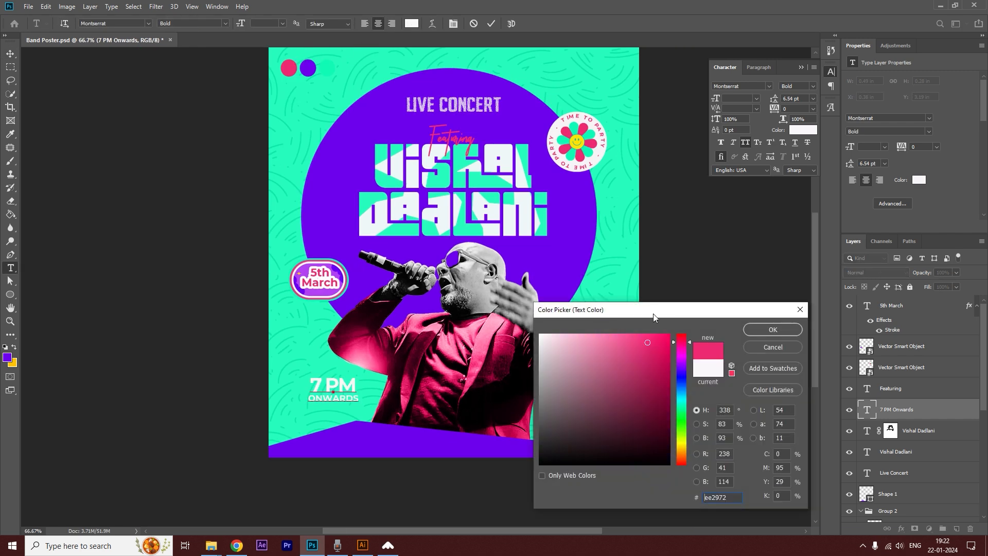
pyautogui.click(762, 331)
# Outline an angular polygonal selection around the 7 PM Onwards text, extending down into the purple base shape.
pyautogui.rightClick(10, 80)
pyautogui.click(41, 88)
pyautogui.keyDown('ctrl'); pyautogui.click(403, 396); pyautogui.keyUp('ctrl')
pyautogui.keyDown('ctrl'); pyautogui.click(258, 411); pyautogui.keyUp('ctrl')
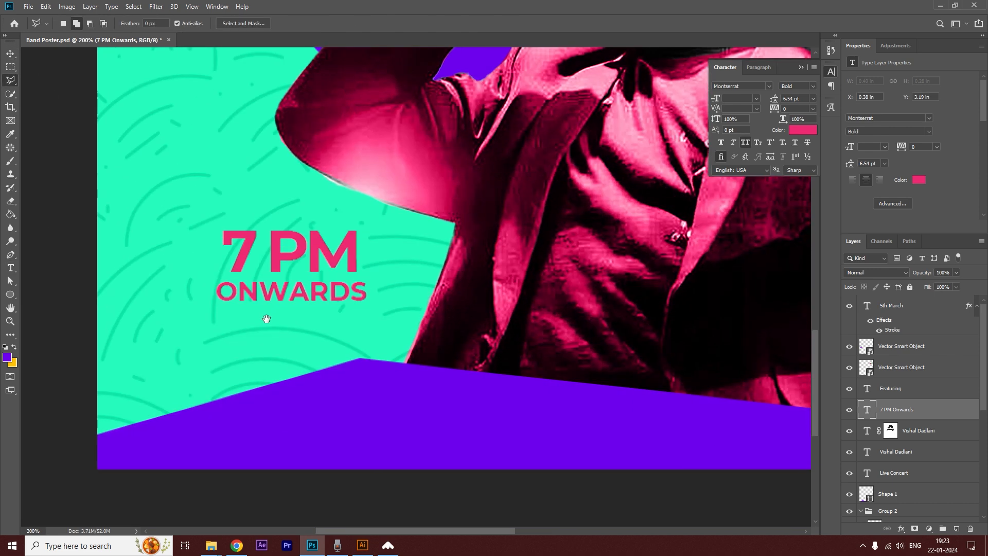
pyautogui.click(217, 292)
pyautogui.click(265, 419)
pyautogui.click(412, 427)
pyautogui.click(509, 389)
pyautogui.click(487, 351)
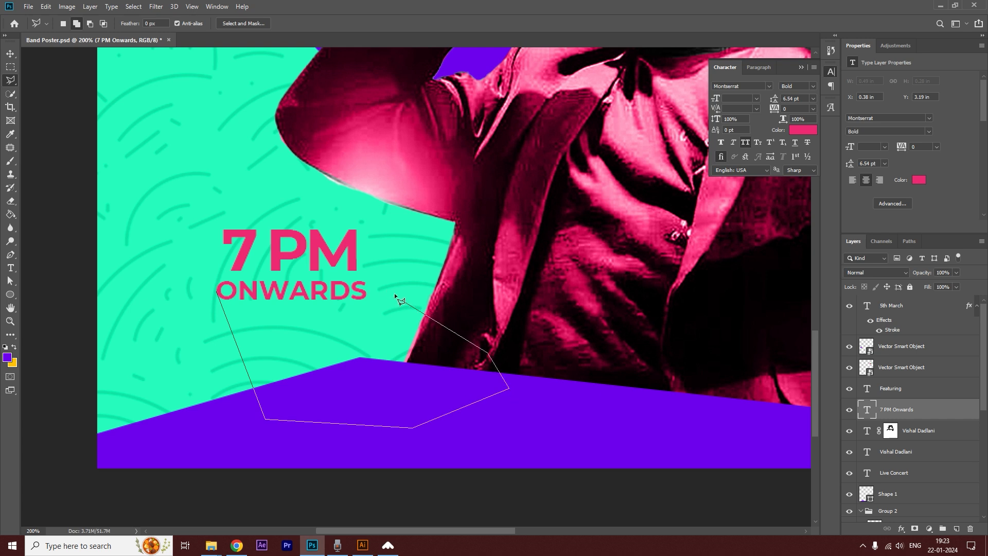
pyautogui.click(345, 226)
pyautogui.click(216, 299)
pyautogui.keyDown('alt'); pyautogui.click(265, 288); pyautogui.keyUp('alt')
pyautogui.keyDown('alt'); pyautogui.click(266, 288); pyautogui.keyUp('alt')
# Fill the selection purple on a new layer, place that layer beneath the 7 PM Onwards text, and deselect.
pyautogui.click(10, 215)
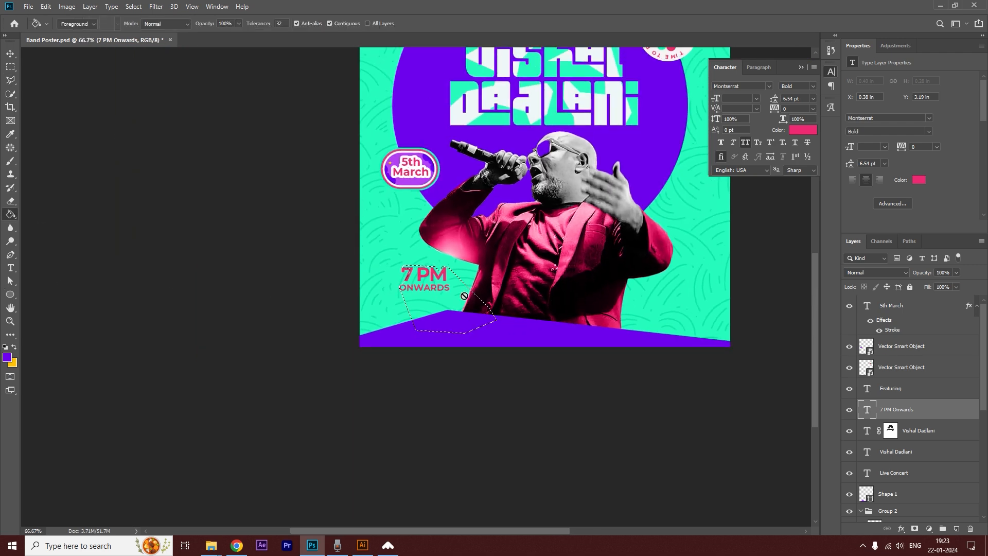
pyautogui.click(956, 529)
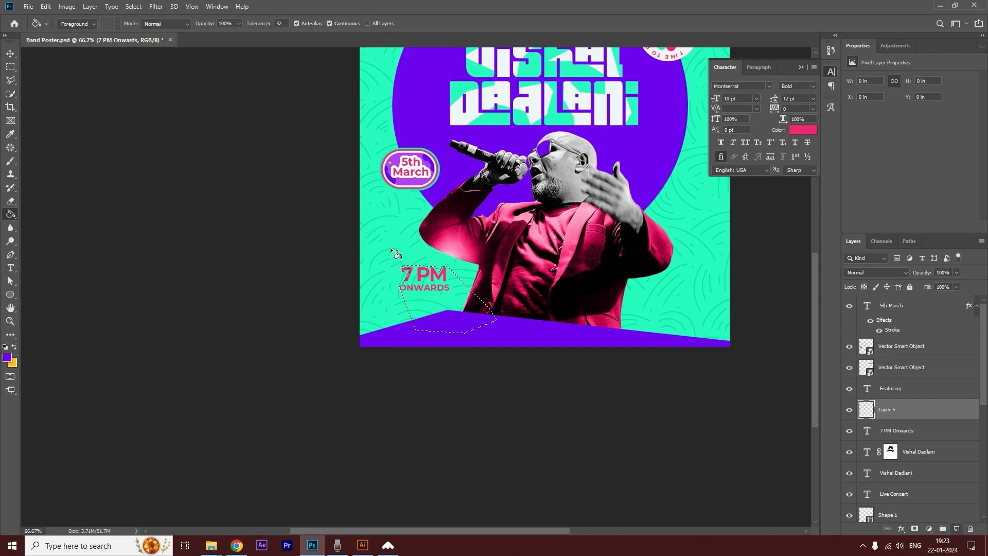
pyautogui.click(445, 323)
pyautogui.click(10, 53)
pyautogui.moveTo(928, 411); pyautogui.dragTo(927, 434)
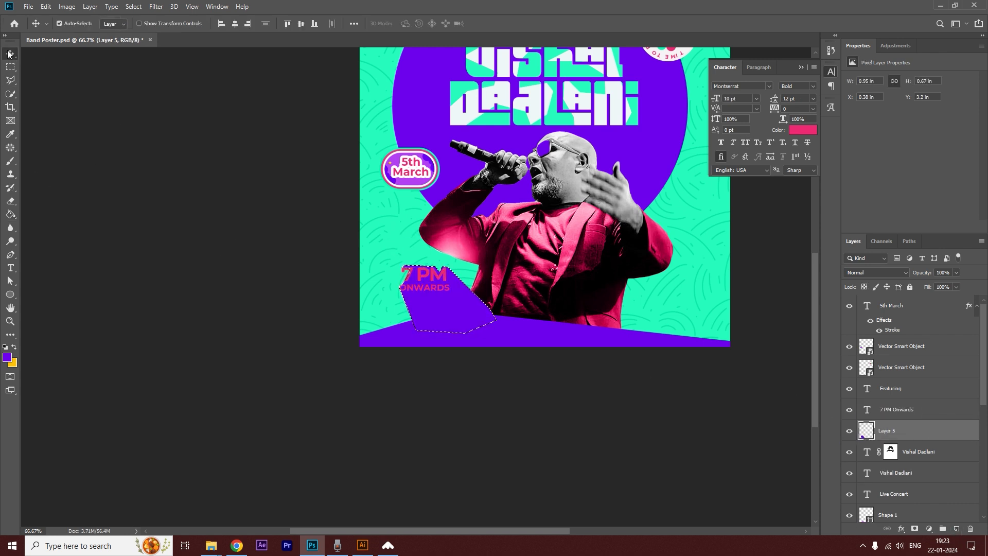
pyautogui.hotkey('ctrl', 'd')
pyautogui.click(156, 242)
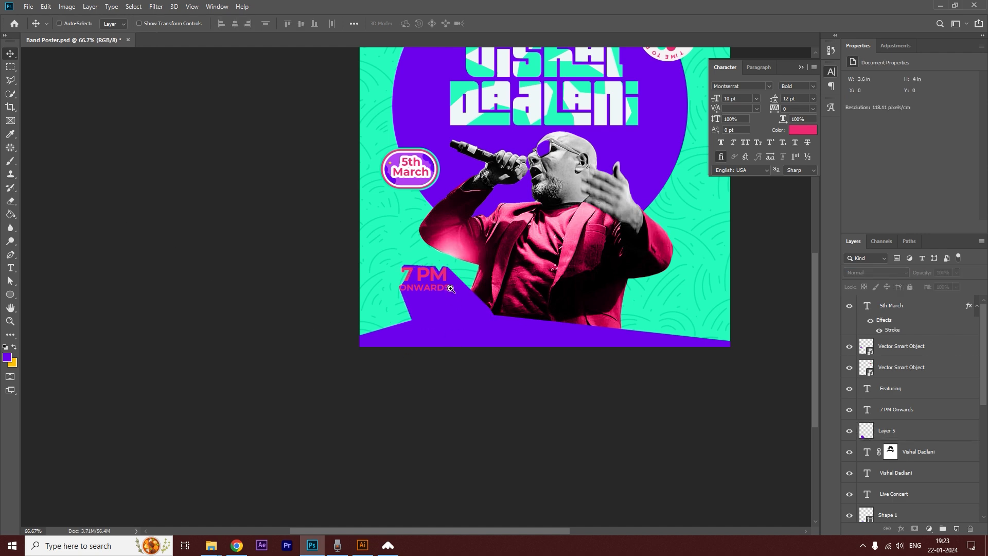
# Outline a polygonal selection around the upper part of 7 PM, enclosing the notch in the backing shape above the M.
pyautogui.scroll(3, 451, 288)
pyautogui.click(12, 82)
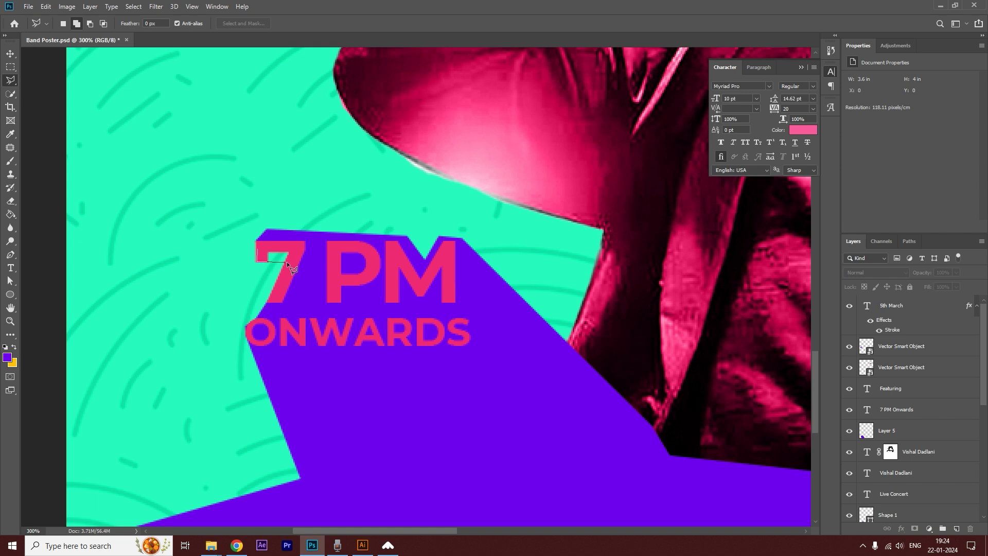
pyautogui.click(323, 349)
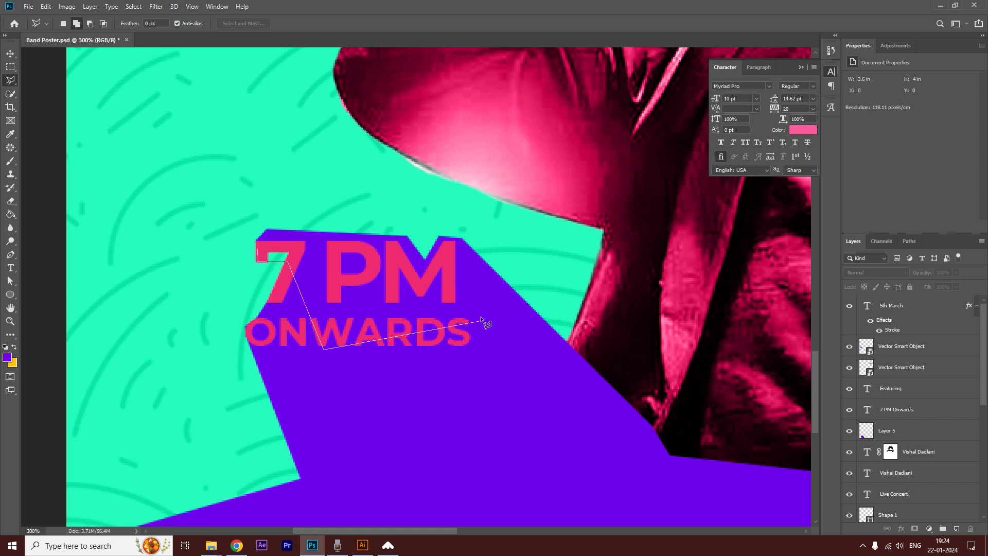
pyautogui.click(463, 238)
pyautogui.click(256, 249)
# Fill the selected notch with purple on the 7 PM backing layer, Layer 5, and deselect.
pyautogui.press('g')
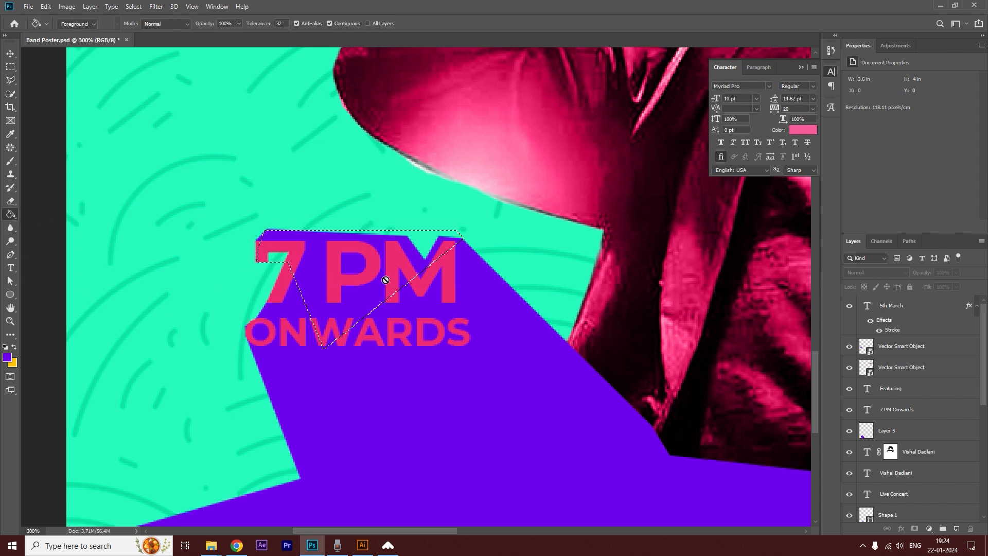
pyautogui.click(386, 283)
pyautogui.click(478, 202)
pyautogui.click(857, 438)
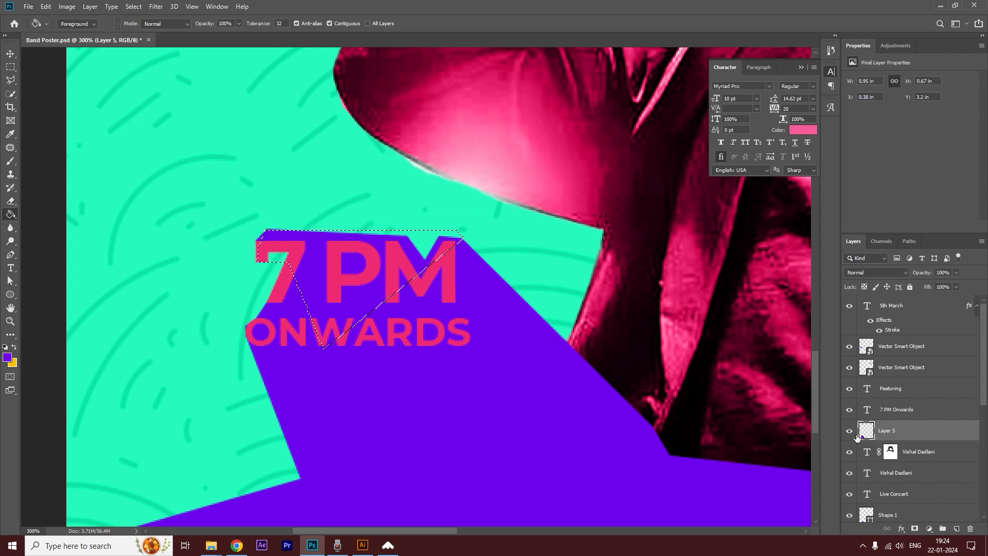
pyautogui.click(393, 291)
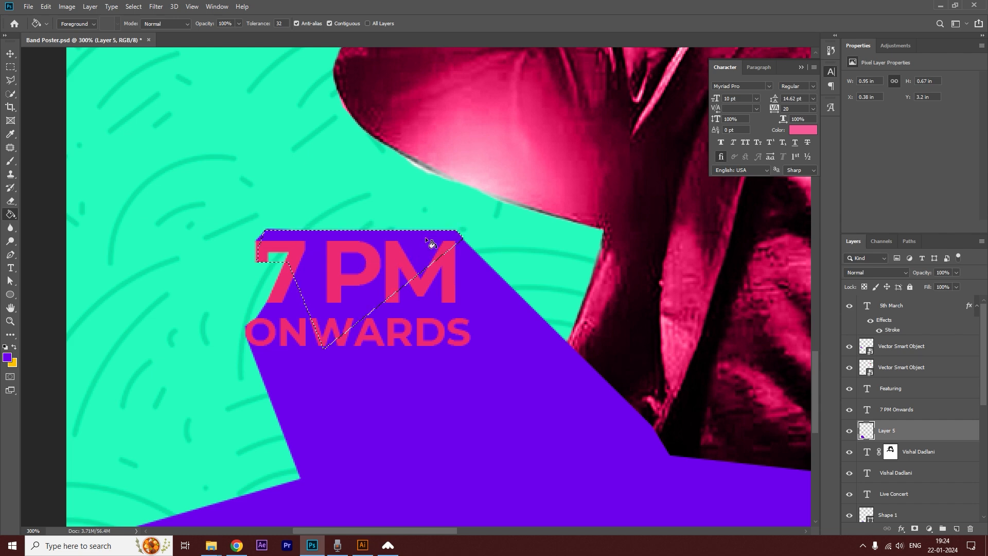
pyautogui.hotkey('ctrl', 'd')
pyautogui.scroll(-4, 416, 340)
# Convert the base shape to a smart object with a Dot Halftone Pattern, size 1 and contrast 1, and move Layer 5 beneath it.
pyautogui.click(10, 53)
pyautogui.click(487, 283)
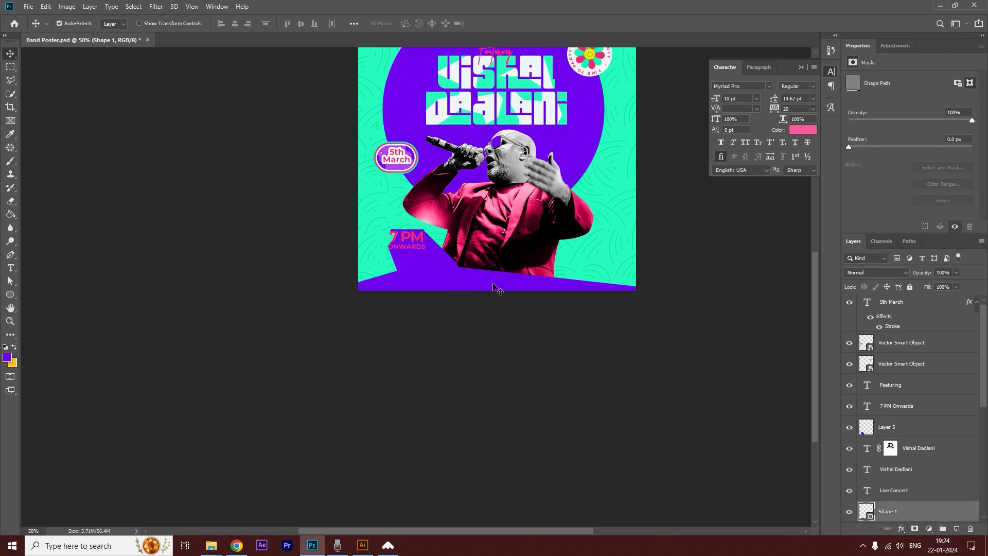
pyautogui.click(156, 6)
pyautogui.click(170, 48)
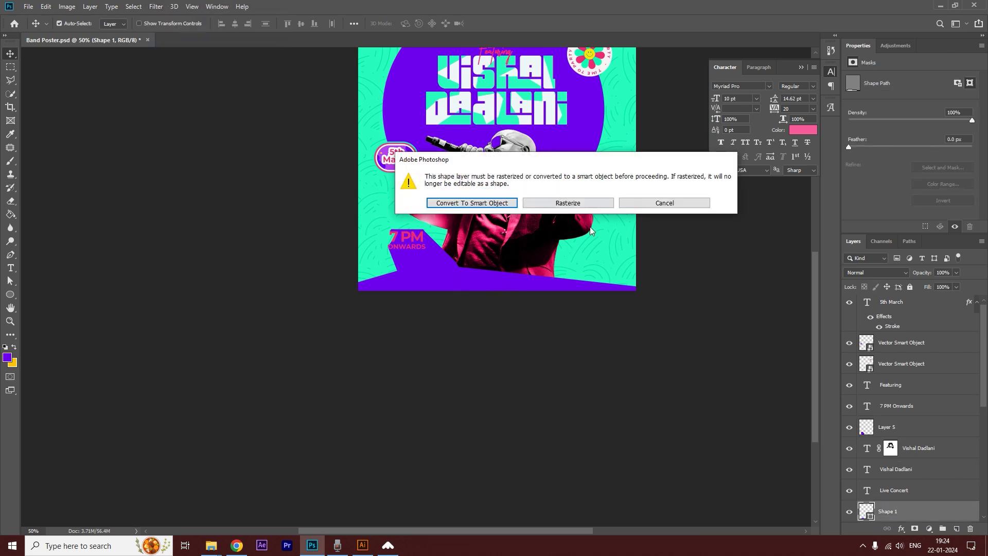
pyautogui.click(476, 206)
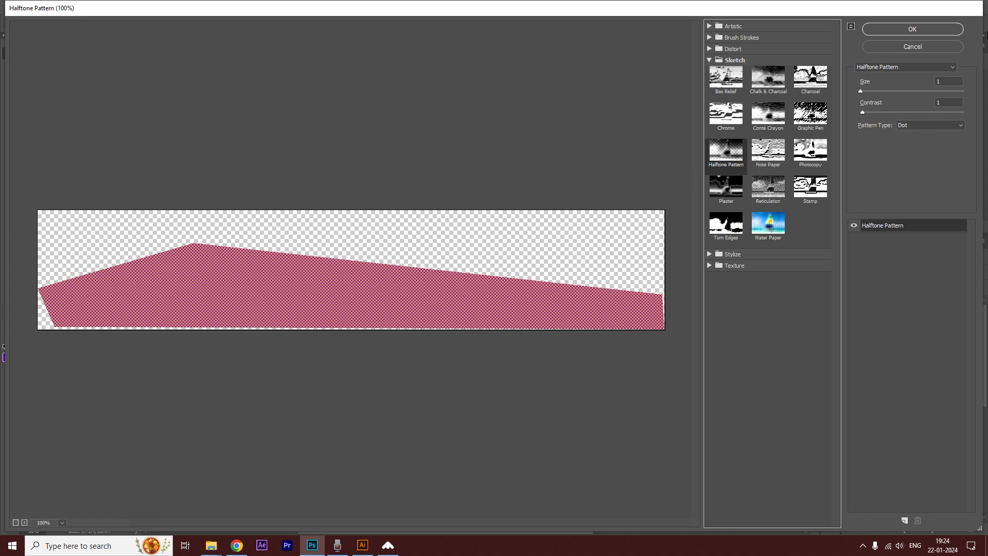
pyautogui.click(884, 29)
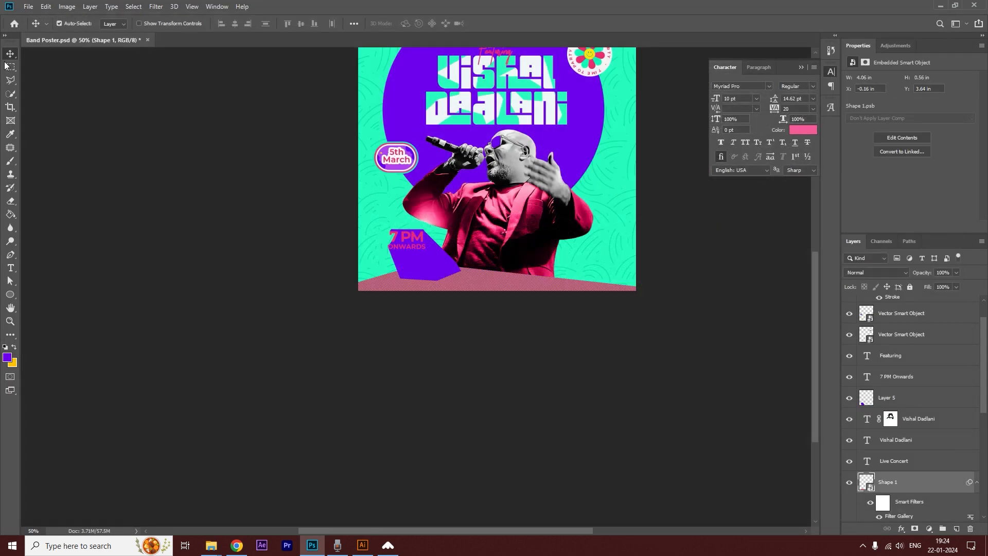
pyautogui.click(455, 275)
pyautogui.moveTo(921, 403); pyautogui.dragTo(921, 515)
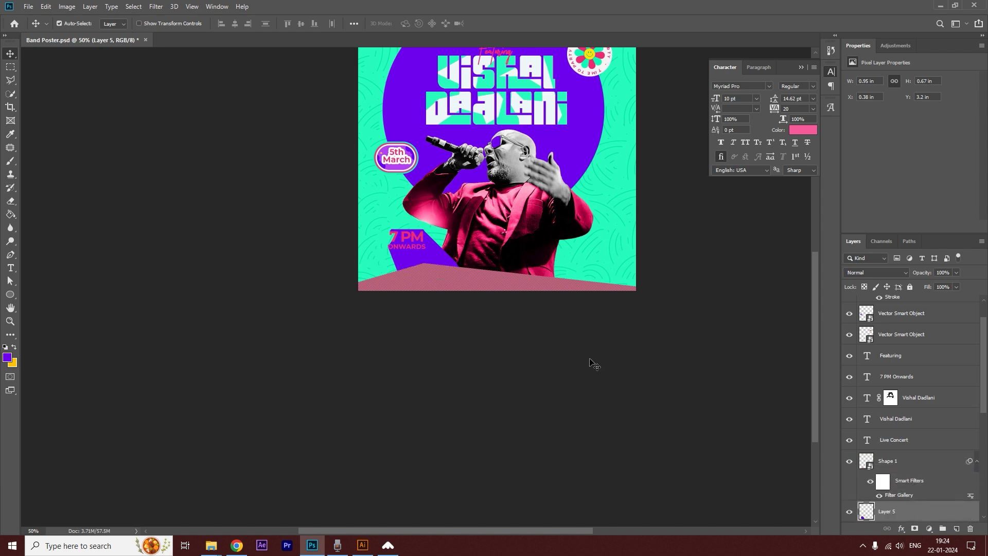
# Add a Color Overlay in purple 8827f8 with Multiply blending to the halftoned base shape.
pyautogui.click(935, 465)
pyautogui.click(902, 531)
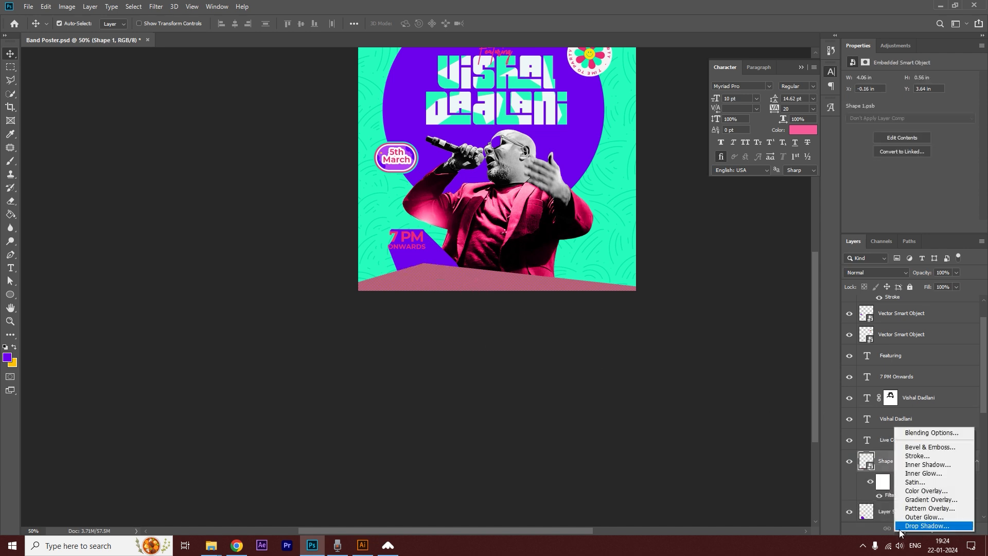
pyautogui.click(925, 492)
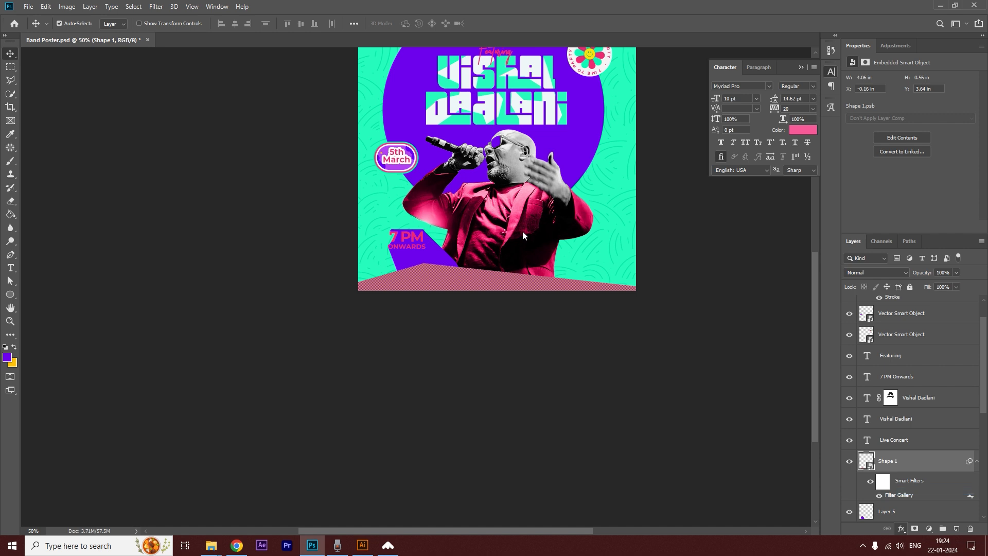
pyautogui.click(781, 272)
pyautogui.click(436, 246)
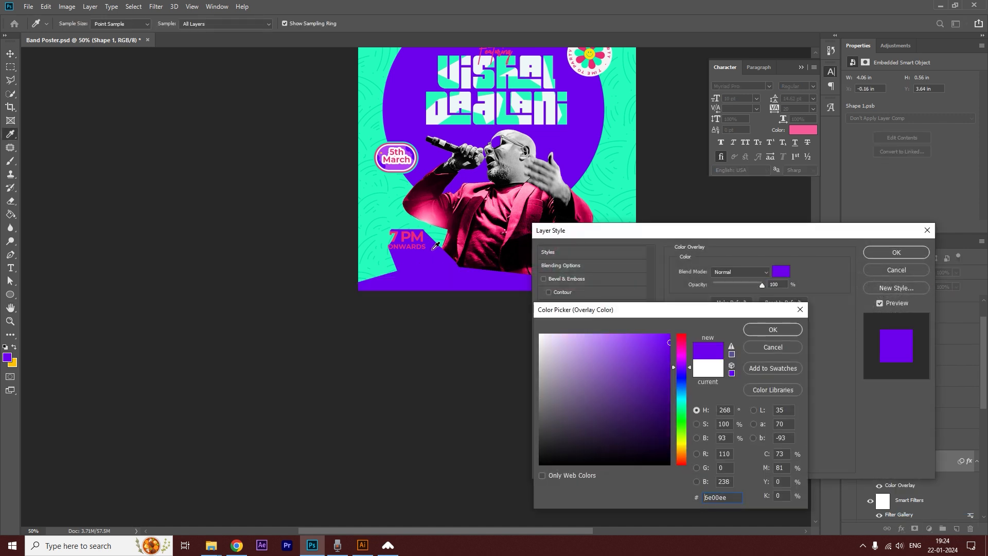
pyautogui.click(652, 335)
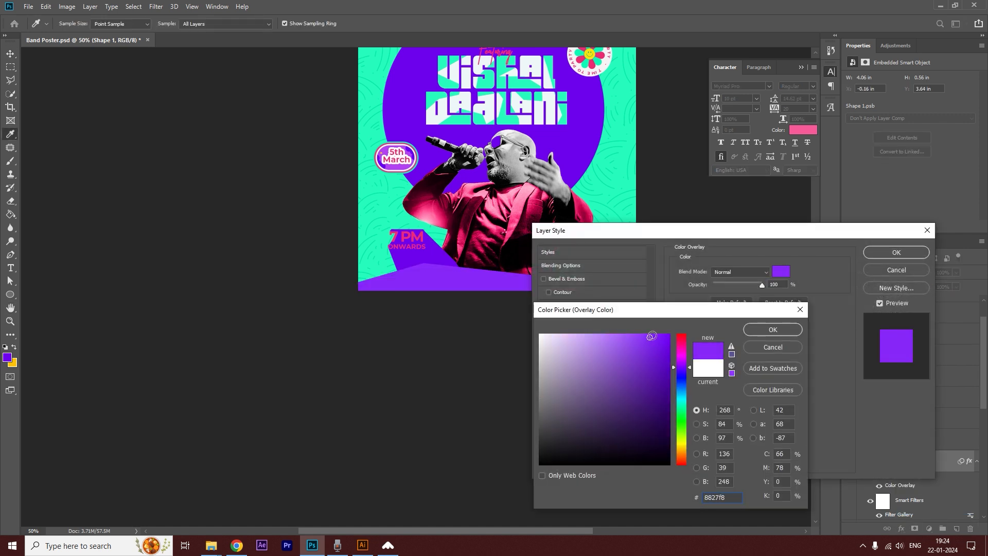
pyautogui.click(755, 328)
pyautogui.click(742, 271)
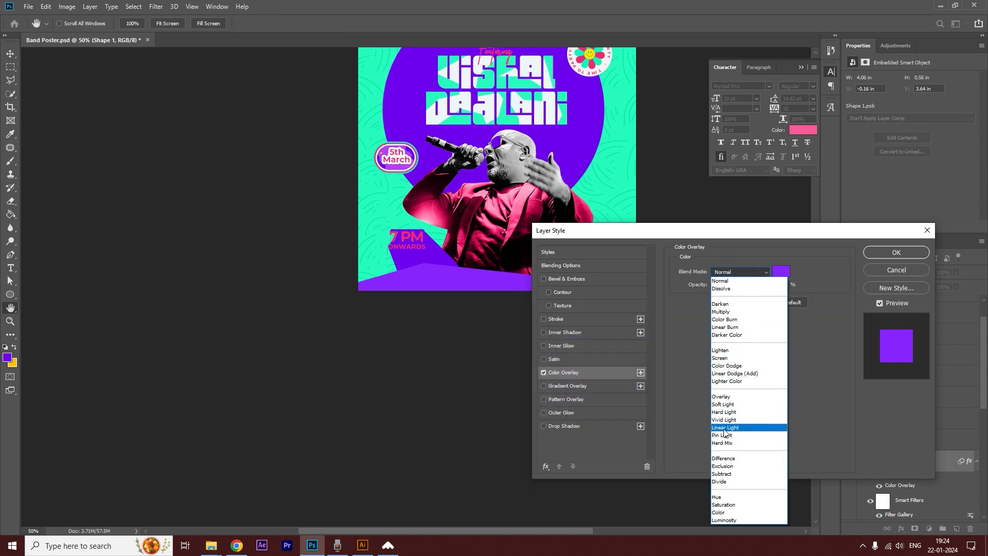
pyautogui.click(722, 312)
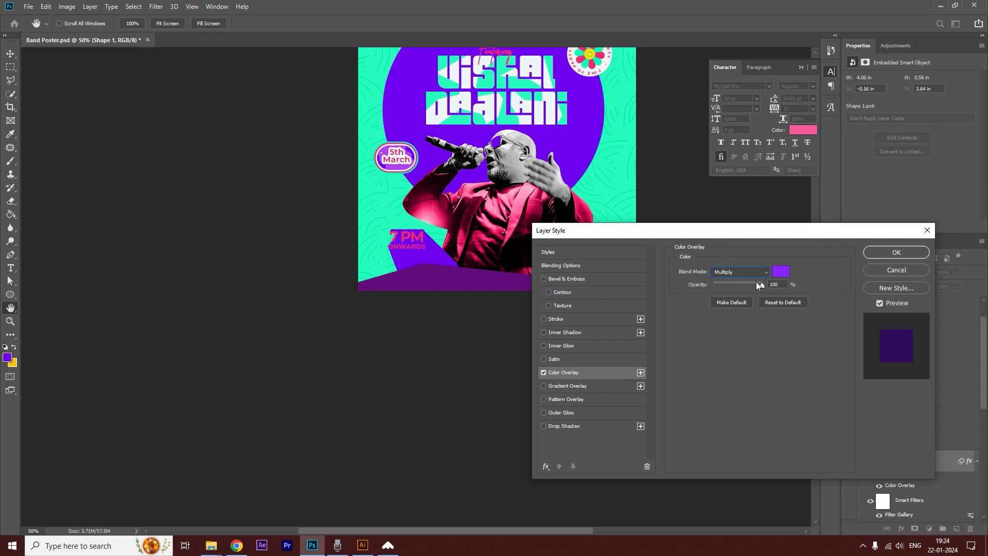
pyautogui.click(882, 252)
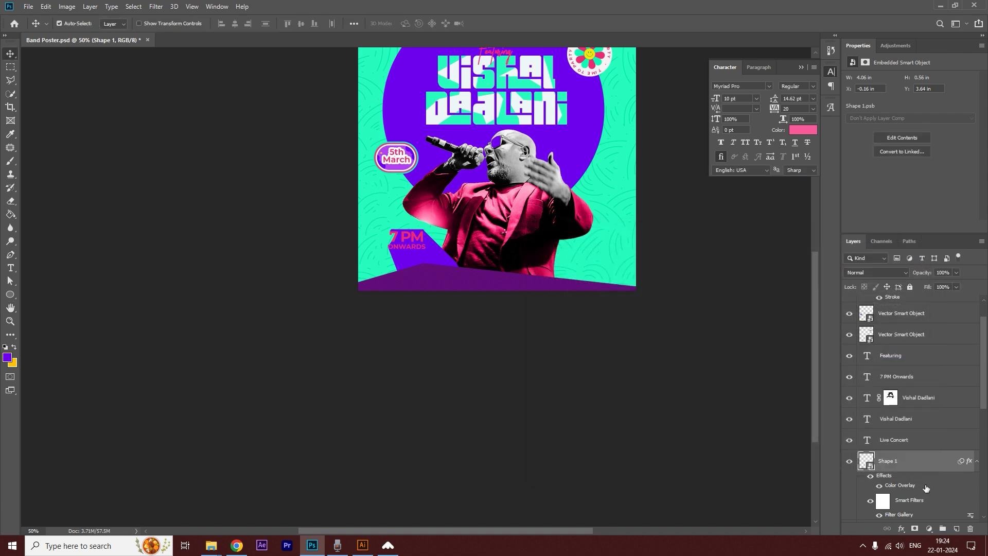
# Set the base shape's Halftone Pattern to size 3 and contrast 9.
pyautogui.scroll(-1, 926, 488)
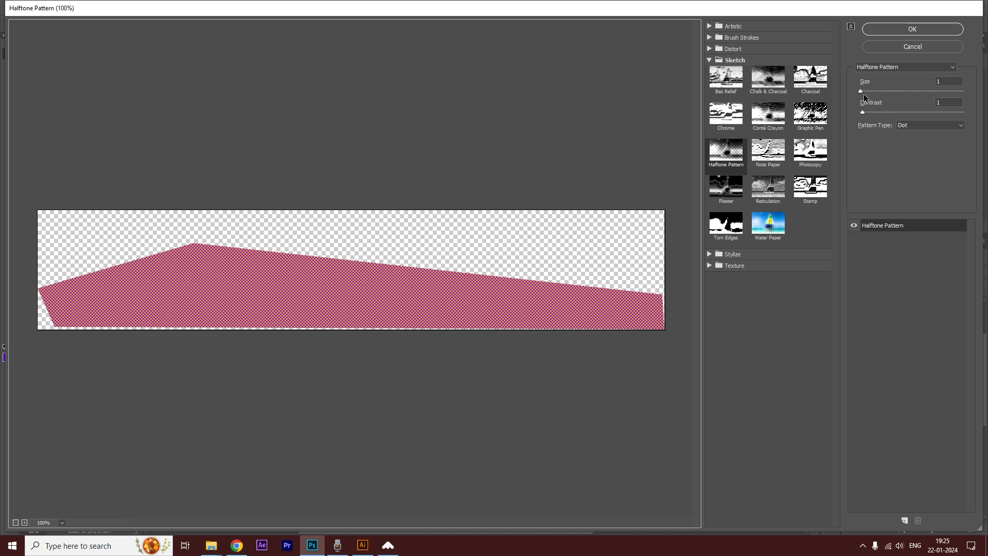
pyautogui.click(866, 91)
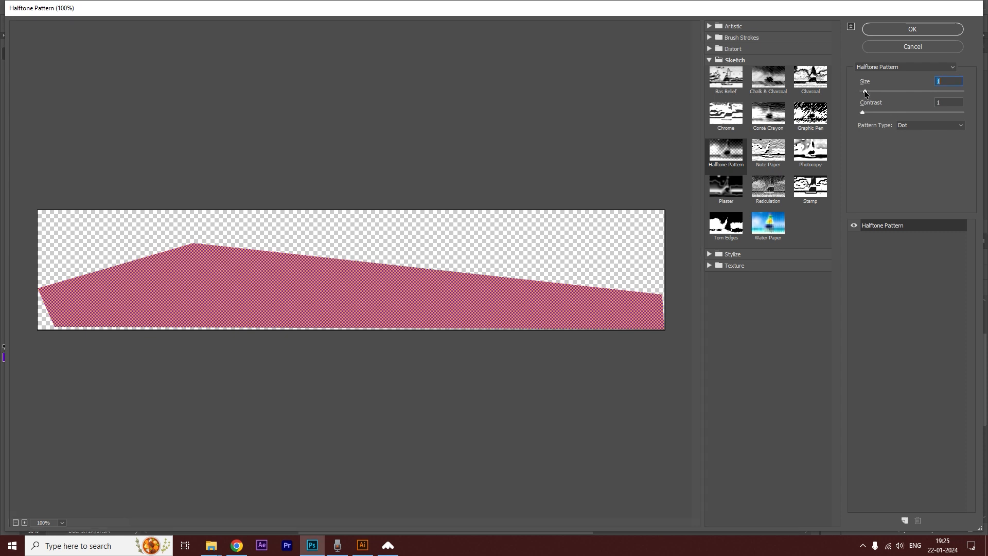
pyautogui.click(872, 113)
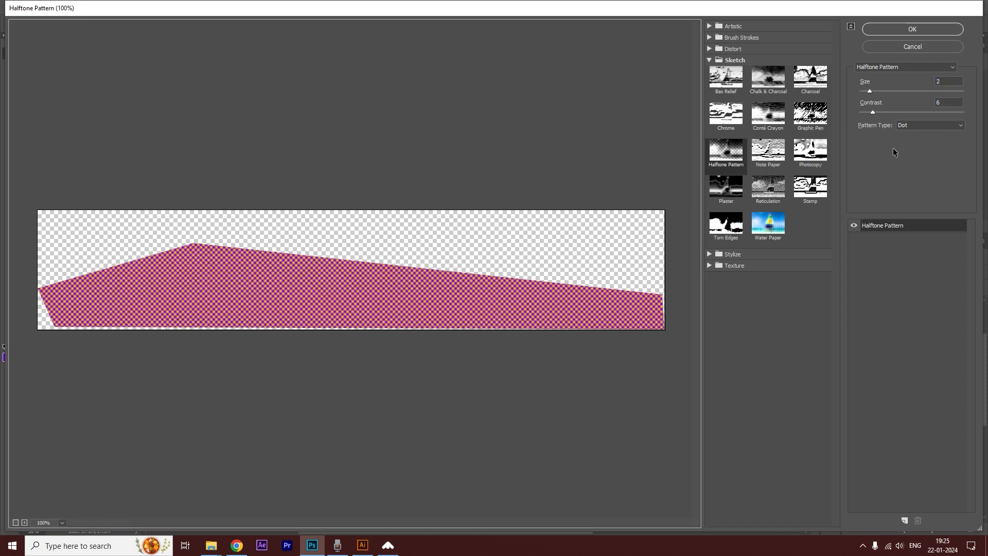
pyautogui.moveTo(872, 90); pyautogui.dragTo(877, 112)
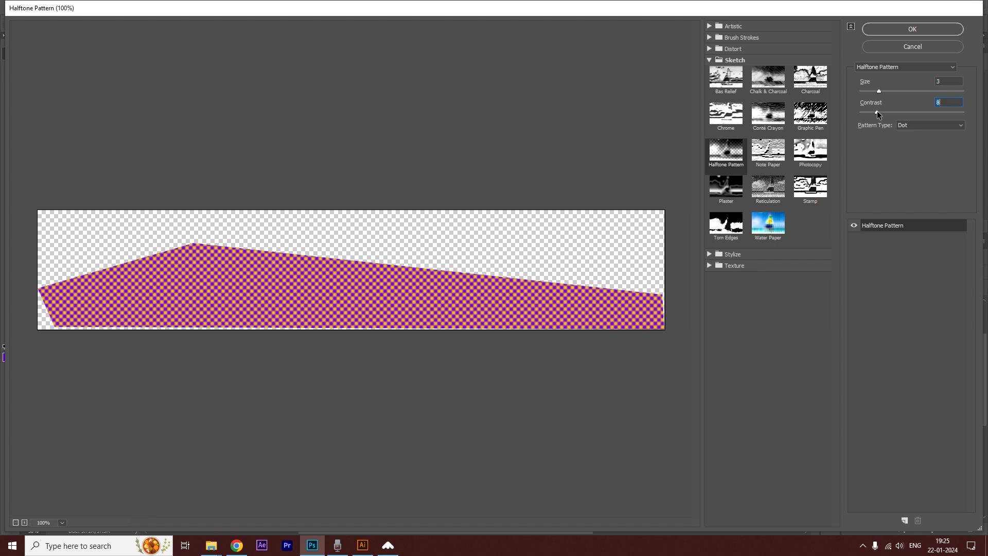
pyautogui.click(919, 28)
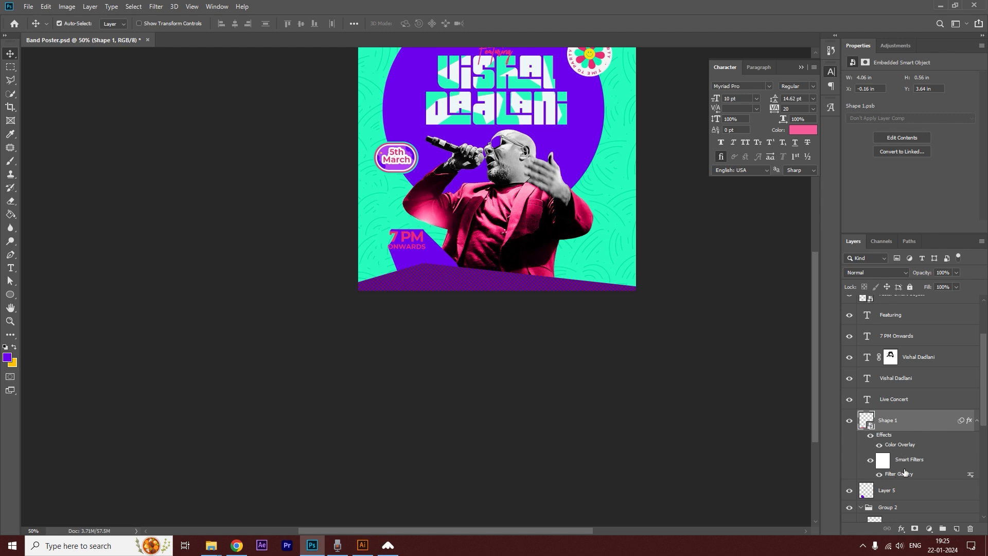
# Change the base shape's Color Overlay to Normal blending at about 81% opacity.
pyautogui.doubleClick(899, 446)
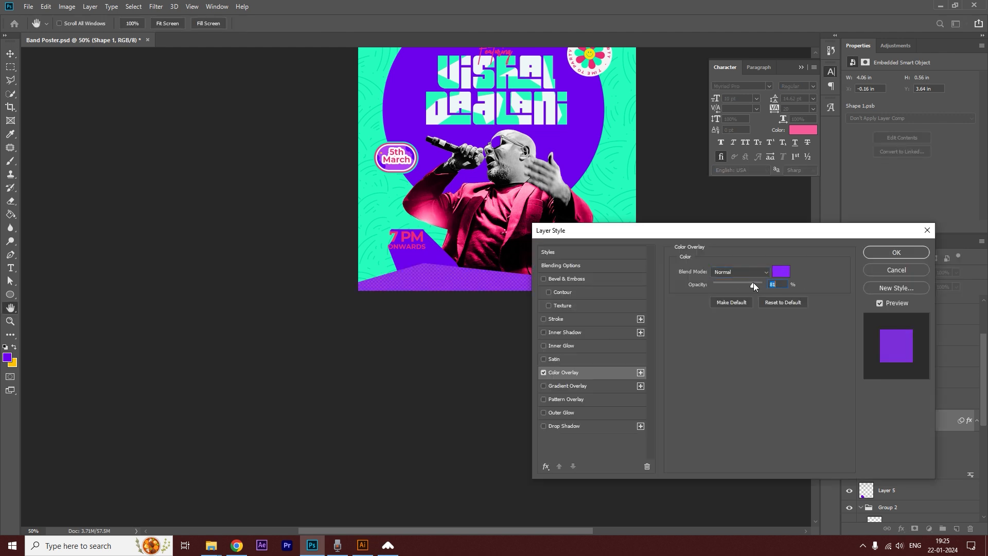
pyautogui.click(874, 254)
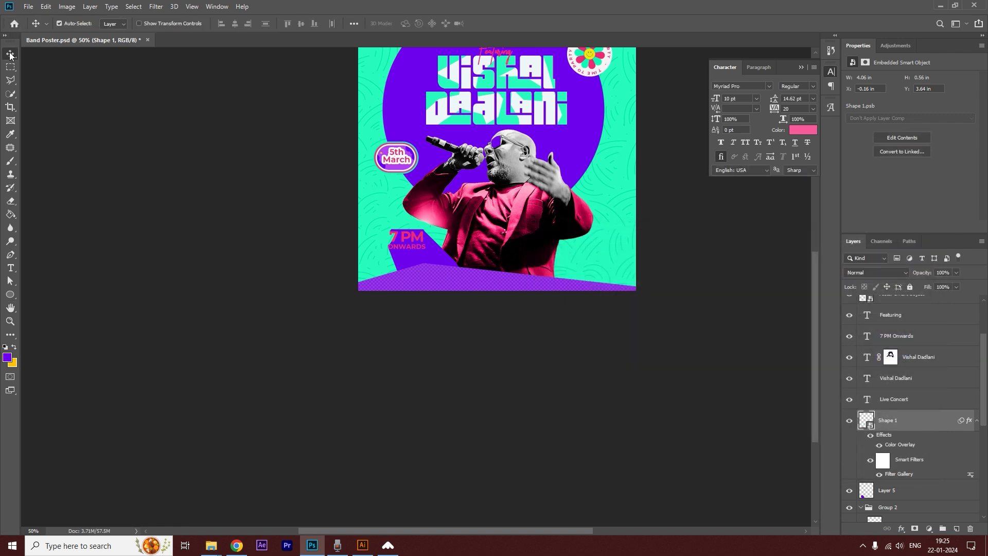
pyautogui.click(167, 229)
pyautogui.keyDown('ctrl'); pyautogui.keyDown('alt'); pyautogui.click(492, 261); pyautogui.keyUp('alt'); pyautogui.keyUp('ctrl')
pyautogui.keyDown('ctrl'); pyautogui.click(384, 301); pyautogui.keyUp('ctrl')
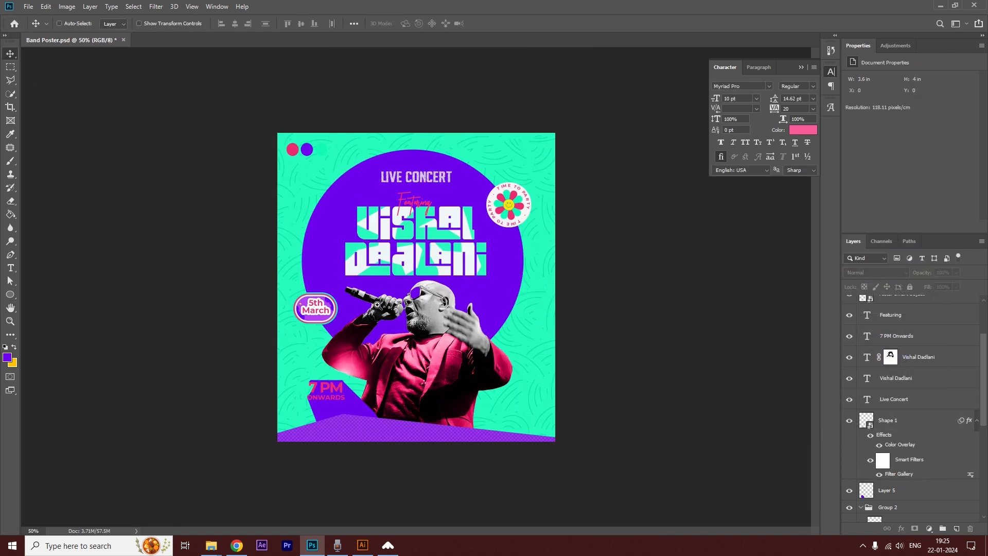
# Move Layer 5 beneath the purple Ellipse 3 in Group 2, behind the singer.
pyautogui.keyDown('ctrl'); pyautogui.click(365, 405); pyautogui.keyUp('ctrl')
pyautogui.scroll(-3, 928, 462)
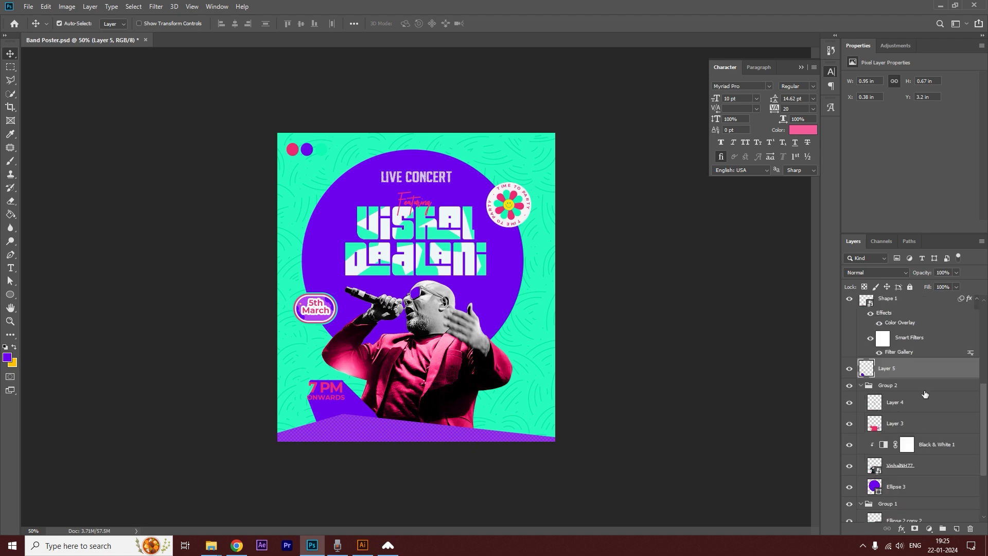
pyautogui.moveTo(923, 371); pyautogui.dragTo(885, 496)
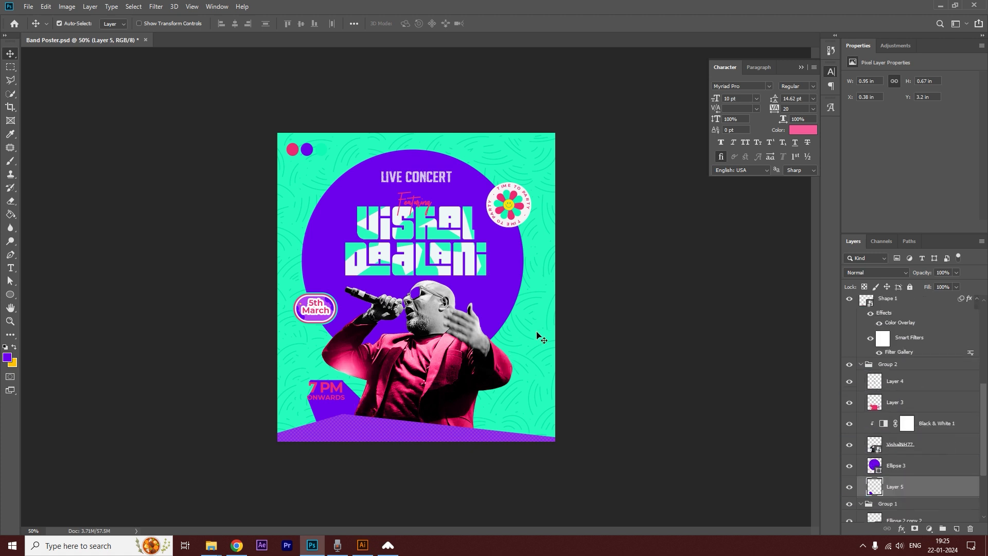
pyautogui.click(665, 320)
pyautogui.keyDown('ctrl'); pyautogui.click(413, 285); pyautogui.keyUp('ctrl')
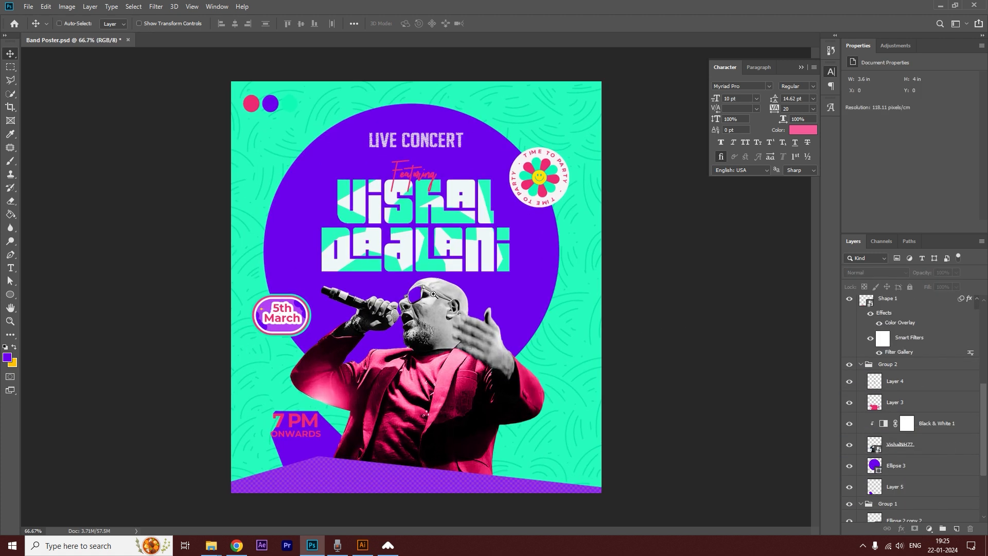
# Switch to Illustrator and bring the lightning bolt from Vector Smart Object1.ai into the Photoshop poster.
pyautogui.click(363, 546)
pyautogui.click(256, 24)
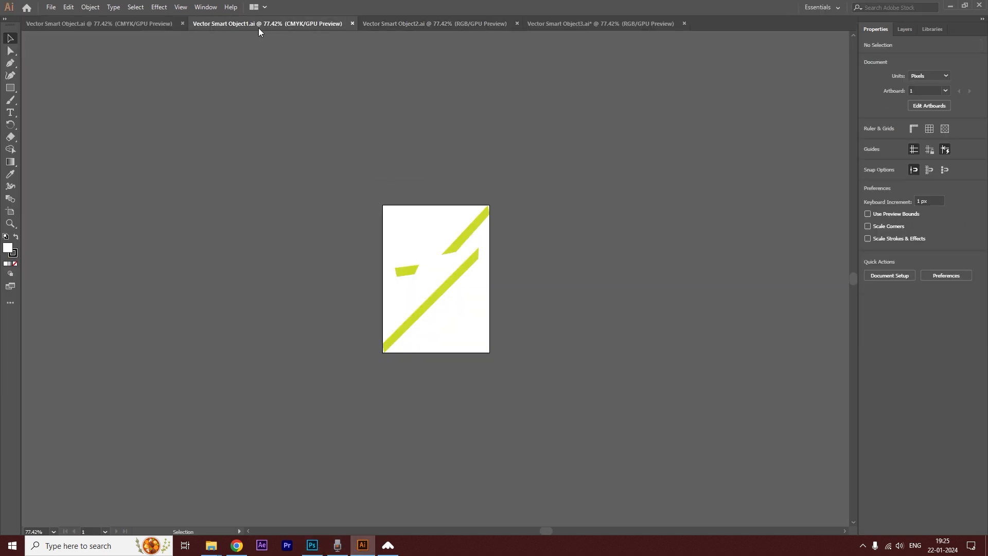
pyautogui.moveTo(456, 279); pyautogui.dragTo(481, 285)
pyautogui.hotkey('alt', 'Tab')
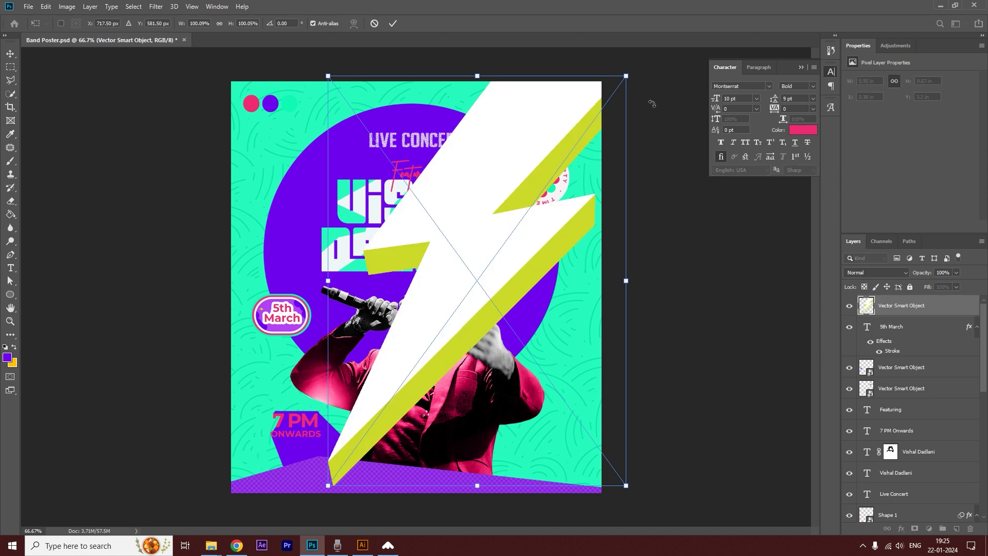
# Scale the lightning bolt to about 0.77 by 1.05 in and place it beside the singer's raised hand.
pyautogui.moveTo(627, 75); pyautogui.dragTo(434, 262)
pyautogui.moveTo(343, 385); pyautogui.dragTo(328, 411)
pyautogui.moveTo(341, 458); pyautogui.dragTo(591, 249)
pyautogui.moveTo(534, 299); pyautogui.dragTo(523, 322)
pyautogui.moveTo(578, 270); pyautogui.dragTo(580, 261)
pyautogui.moveTo(524, 306); pyautogui.dragTo(528, 300)
pyautogui.press('Return')
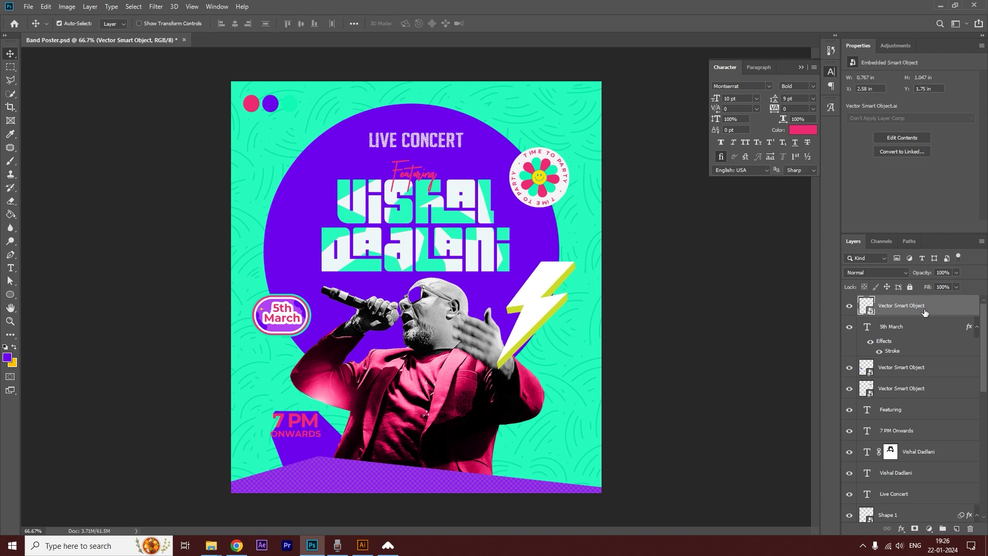
# Reorder the lightning bolt behind the singer and above Ellipse 3, and nudge it slightly upward.
pyautogui.hotkey('ctrl', 'shift', '[')
pyautogui.hotkey('ctrl', ']')
pyautogui.hotkey('ctrl', ']')
pyautogui.hotkey('ctrl', ']')
pyautogui.hotkey('ctrl', ']')
pyautogui.hotkey('ctrl', ']')
pyautogui.hotkey('ctrl', ']')
pyautogui.hotkey('ctrl', ']')
pyautogui.hotkey('ctrl', ']')
pyautogui.hotkey('ctrl', ']')
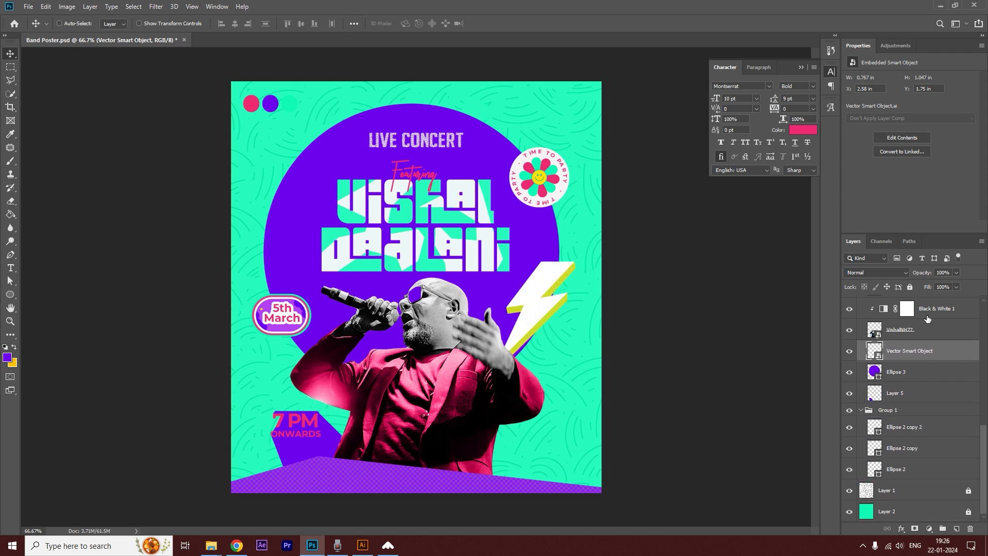
pyautogui.moveTo(538, 304); pyautogui.dragTo(535, 299)
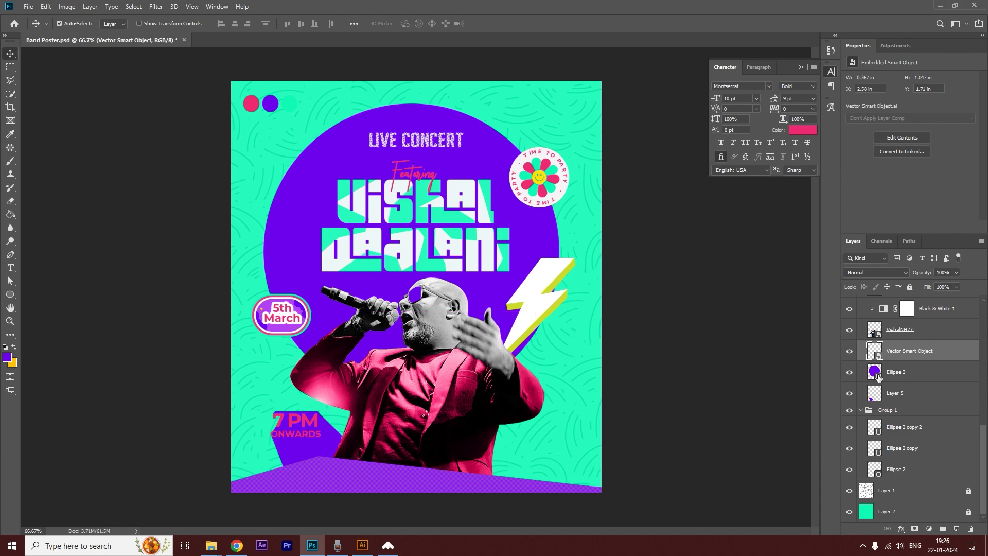
# Apply the Filter Gallery's Halftone Pattern to the lightning bolt smart object.
pyautogui.click(901, 529)
pyautogui.click(158, 6)
pyautogui.click(154, 7)
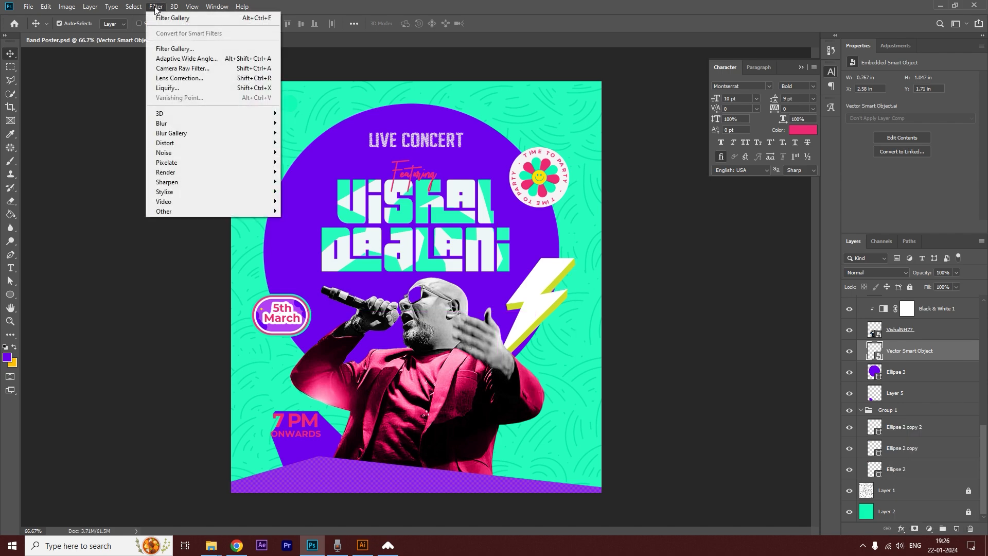
pyautogui.click(175, 48)
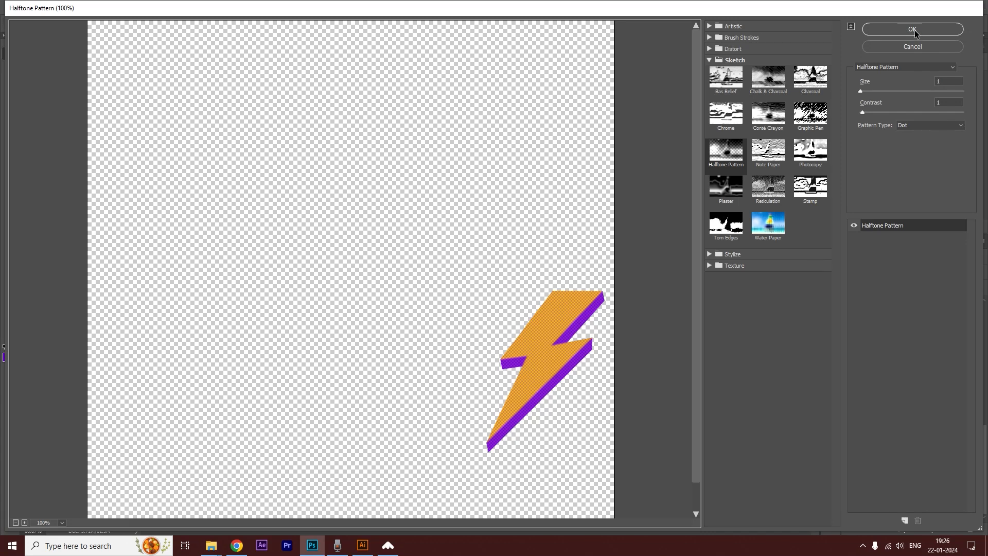
pyautogui.click(914, 30)
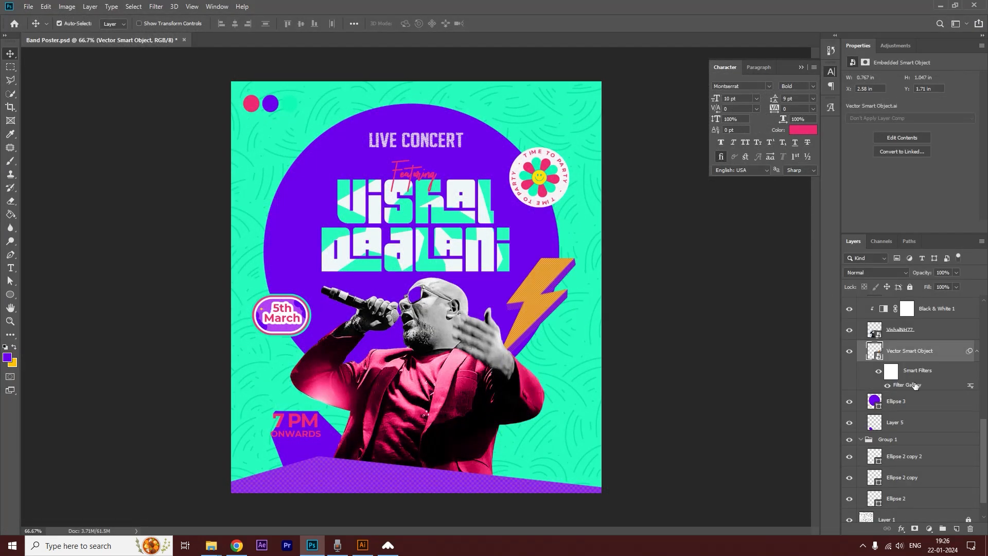
# Add a purple Color Overlay to the lightning bolt with Normal blending at about 64% opacity.
pyautogui.click(902, 528)
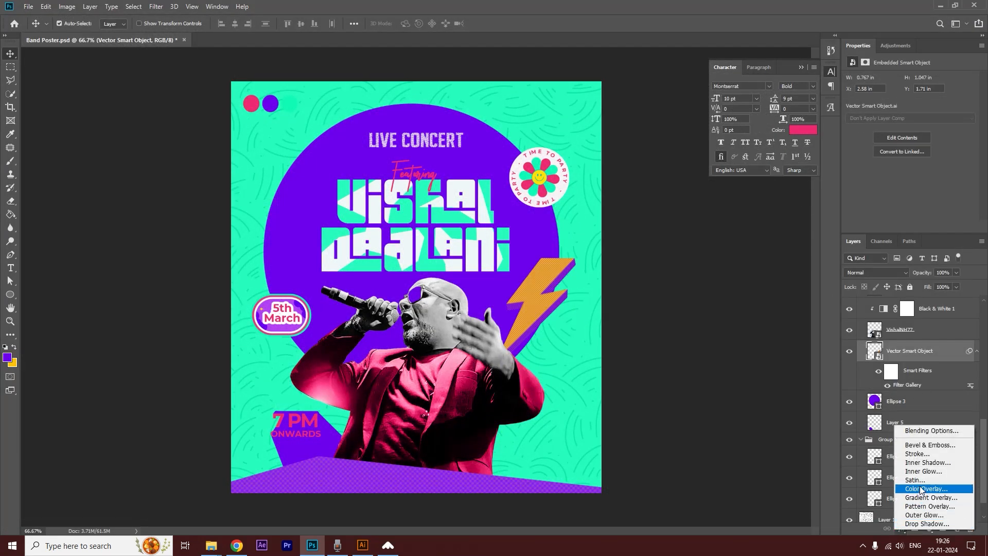
pyautogui.click(921, 502)
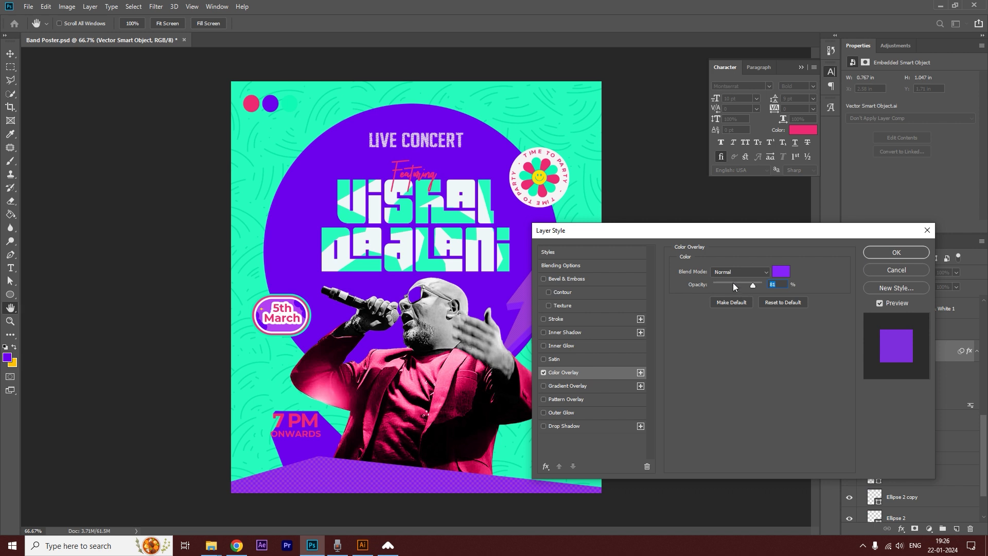
pyautogui.moveTo(750, 284); pyautogui.dragTo(746, 284)
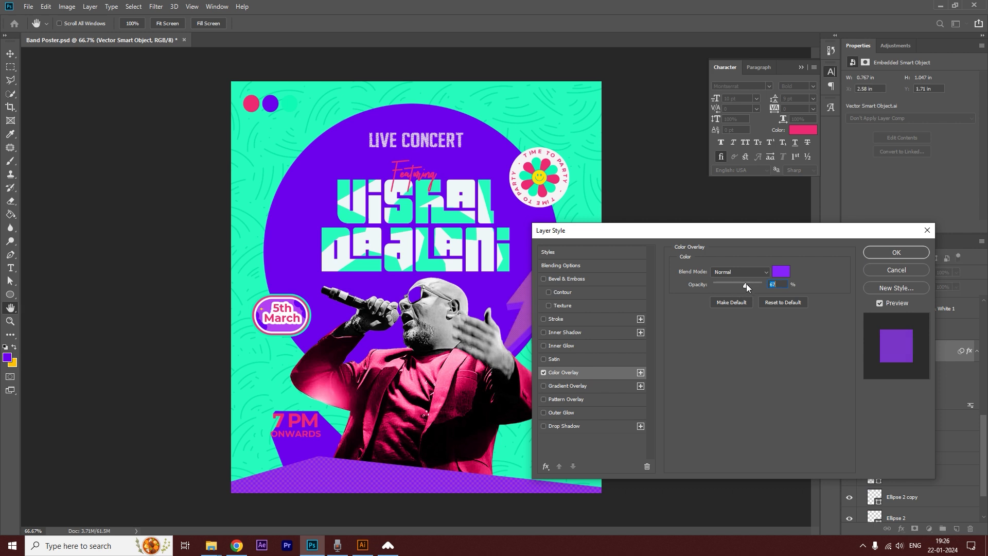
pyautogui.click(886, 251)
# Duplicate the lightning bolt, scale the copy down and place it just left of the artist name.
pyautogui.moveTo(534, 306); pyautogui.dragTo(283, 162)
pyautogui.hotkey('ctrl', 't')
pyautogui.click(492, 211)
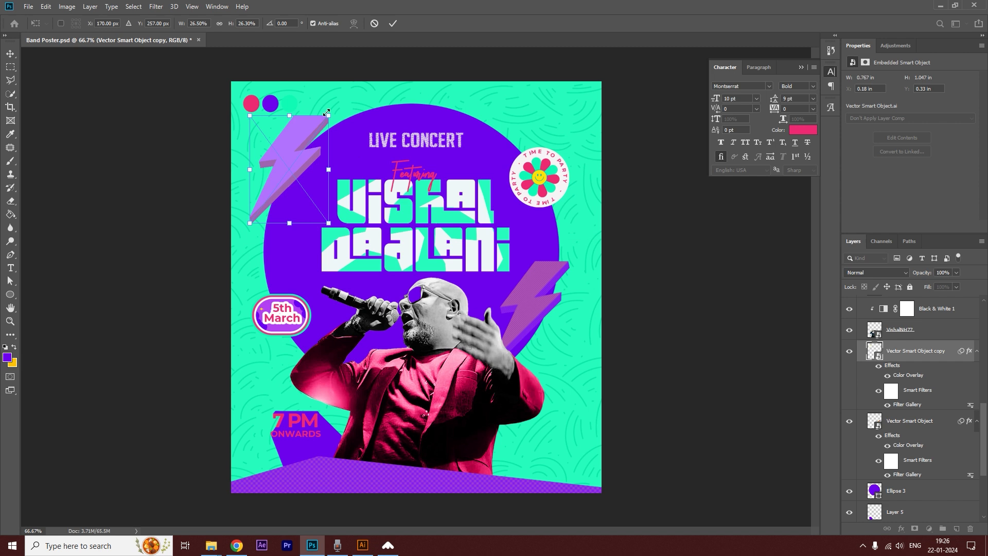
pyautogui.moveTo(337, 111); pyautogui.dragTo(320, 206)
pyautogui.press('Return')
pyautogui.click(672, 226)
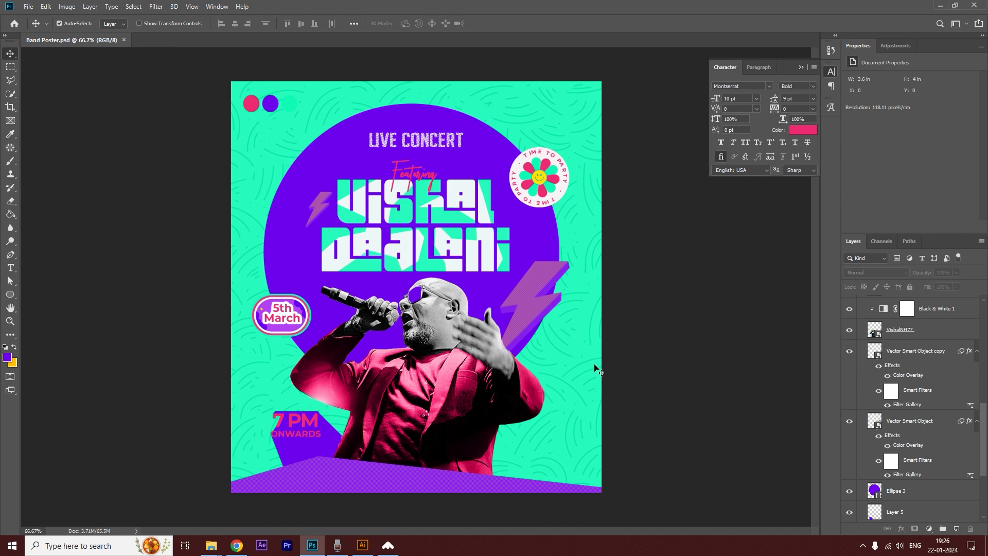
# Bring the striped heart from Illustrator's Vector Smart Object.ai into Photoshop, scaled to about 1.99 by 1.76 in at the poster's lower-right corner.
pyautogui.hotkey('alt', 'Tab')
pyautogui.click(104, 22)
pyautogui.moveTo(513, 275); pyautogui.dragTo(549, 423)
pyautogui.hotkey('alt', 'Tab')
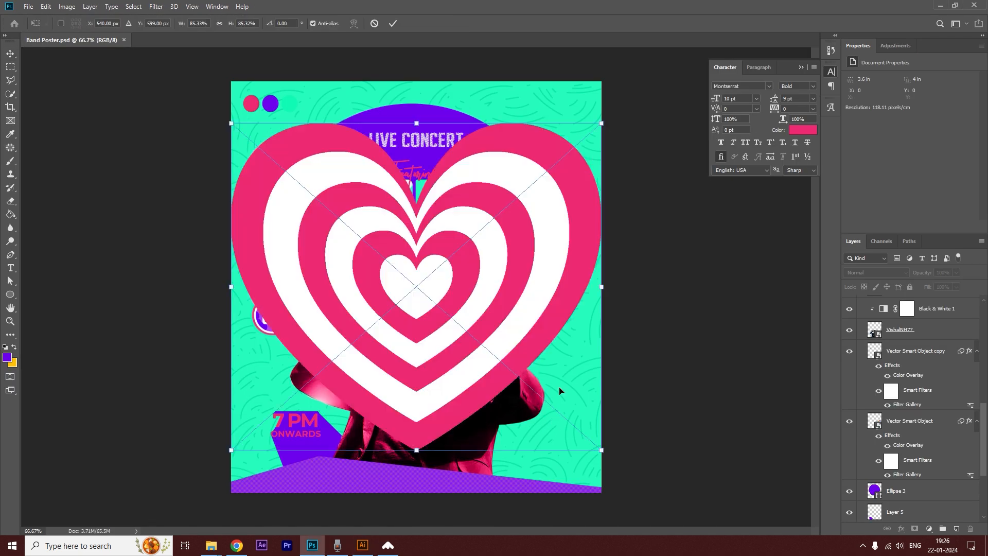
pyautogui.moveTo(232, 124); pyautogui.dragTo(397, 270)
pyautogui.moveTo(493, 316); pyautogui.dragTo(537, 433)
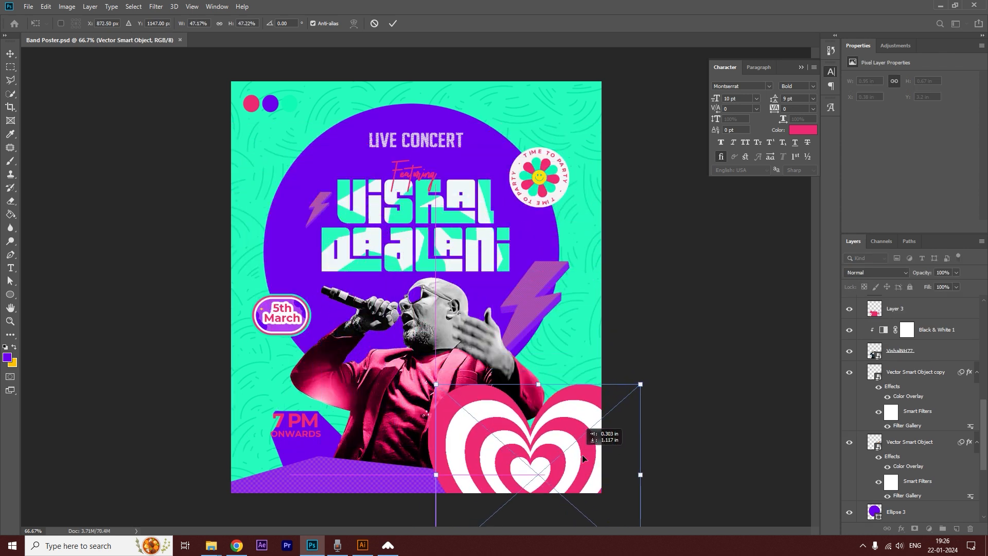
pyautogui.press('Return')
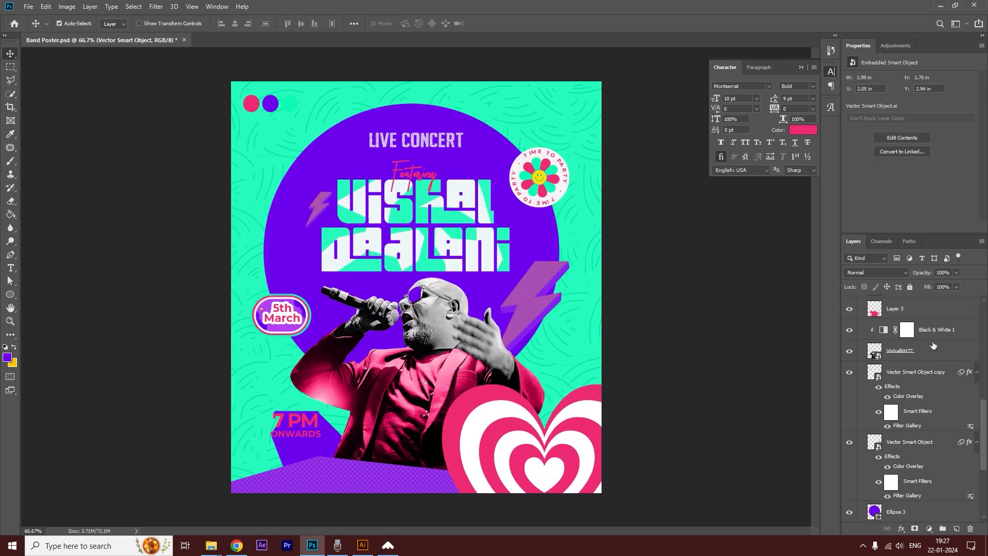
# Apply a Motion Blur to the heart at angle 0° with an increased blur distance.
pyautogui.click(156, 7)
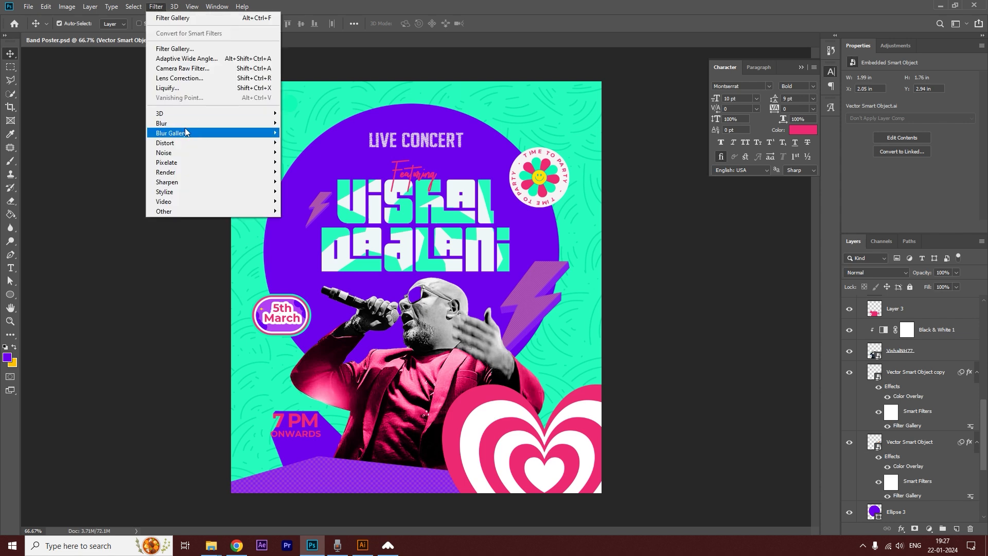
pyautogui.moveTo(242, 123)
pyautogui.click(320, 184)
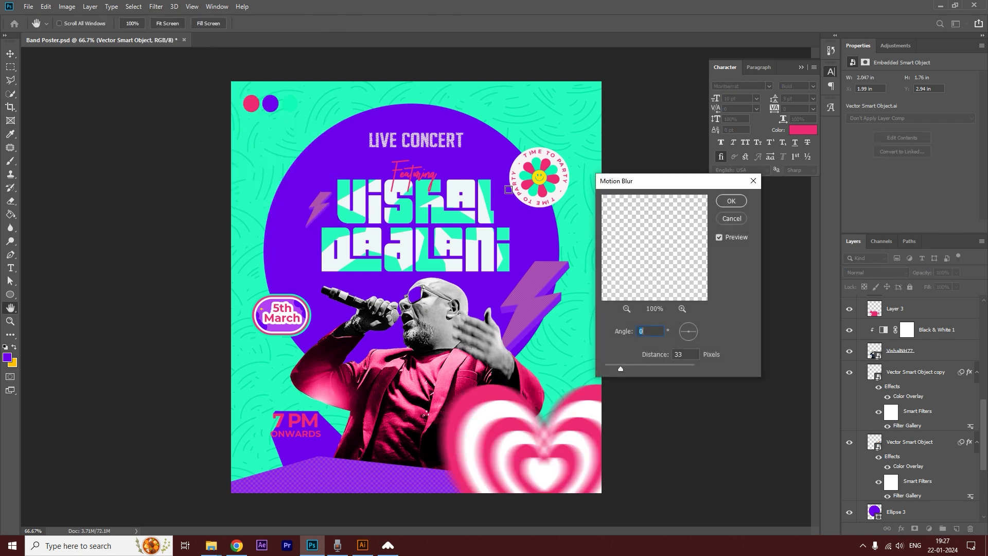
pyautogui.moveTo(626, 369); pyautogui.dragTo(633, 368)
pyautogui.click(731, 202)
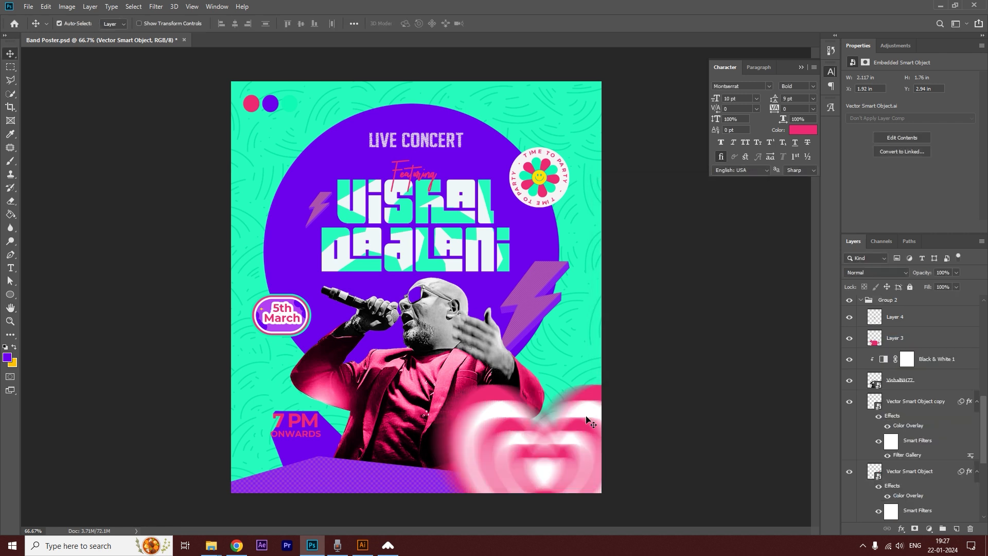
# Rotate the blurred heart to about 25.7°.
pyautogui.hotkey('ctrl', 't')
pyautogui.click(515, 211)
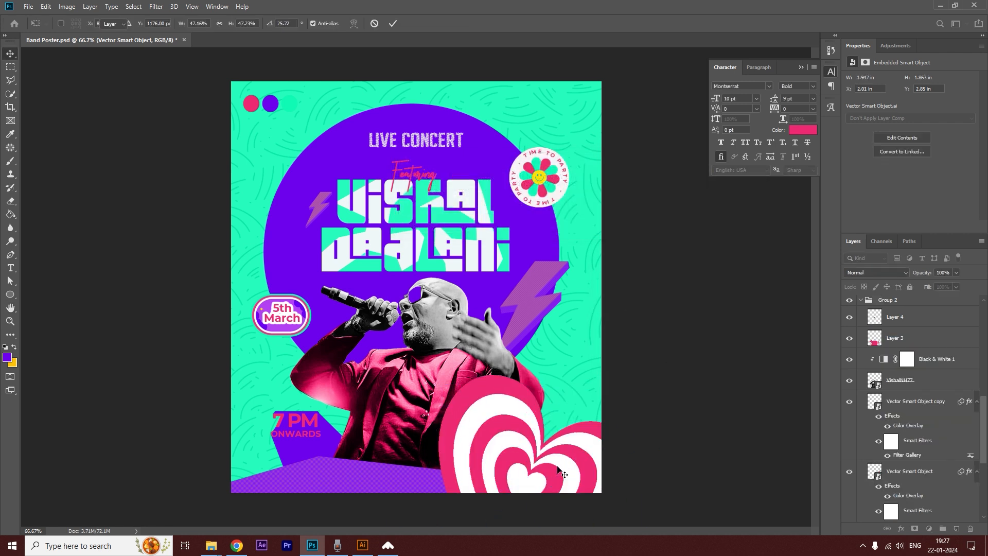
pyautogui.click(742, 378)
# Duplicate the blurred heart over the singer's raised arm and scale the copy down.
pyautogui.keyDown('alt'); pyautogui.moveTo(542, 467); pyautogui.dragTo(355, 353); pyautogui.keyUp('alt')
pyautogui.hotkey('ctrl', 't')
pyautogui.click(507, 210)
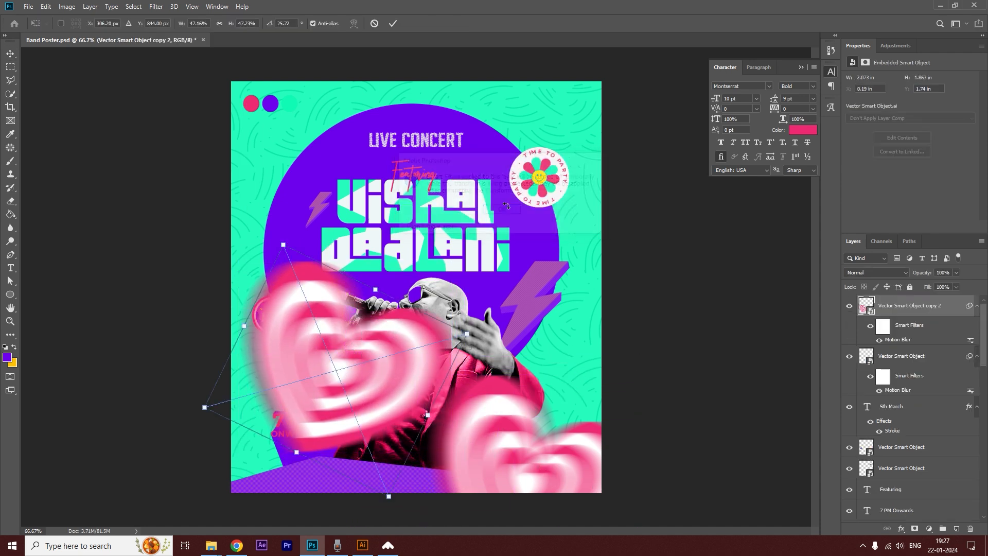
pyautogui.moveTo(467, 335); pyautogui.dragTo(387, 336)
pyautogui.press('Return')
# Reorder the small heart copy behind the singer, directly above Ellipse 3.
pyautogui.moveTo(935, 309); pyautogui.dragTo(909, 463)
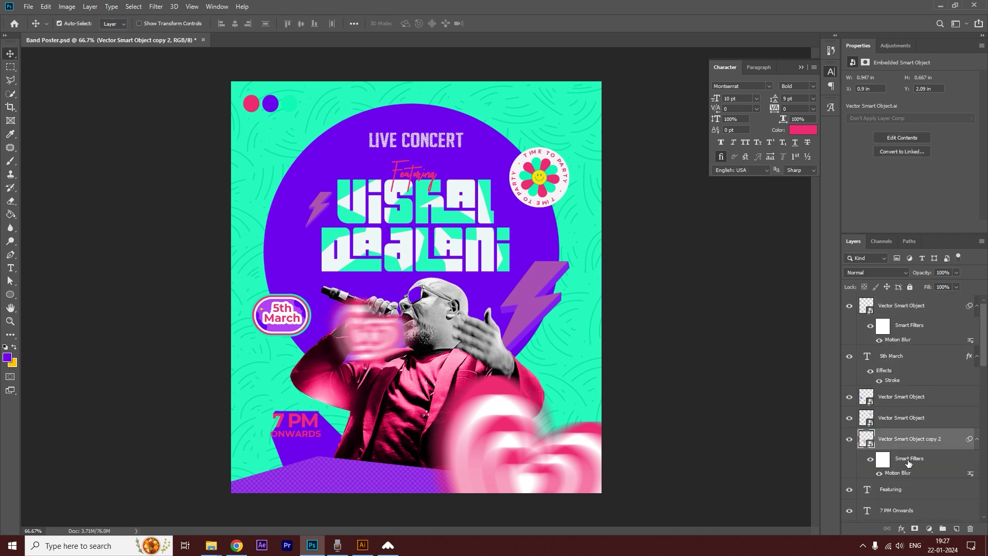
pyautogui.hotkey('ctrl', 'shift', '[')
pyautogui.hotkey('ctrl', ']')
pyautogui.hotkey('ctrl', ']')
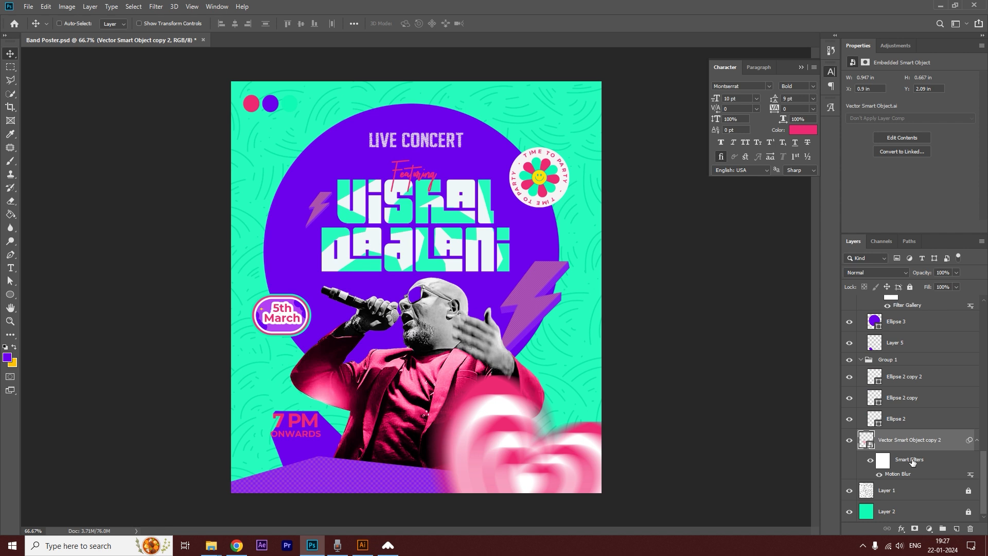
pyautogui.hotkey('ctrl', ']')
pyautogui.hotkey('ctrl', ']')
pyautogui.hotkey('ctrl', ']')
pyautogui.hotkey('ctrl', ']')
# Transform the small heart so it shows behind the microphone and the singer's hand.
pyautogui.hotkey('ctrl', 't')
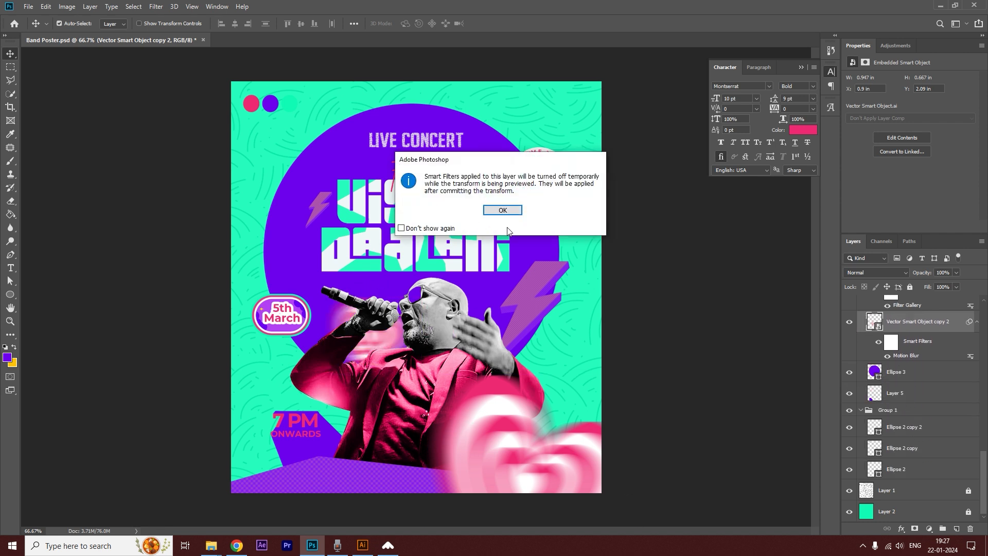
pyautogui.click(507, 211)
pyautogui.moveTo(332, 310); pyautogui.dragTo(347, 289)
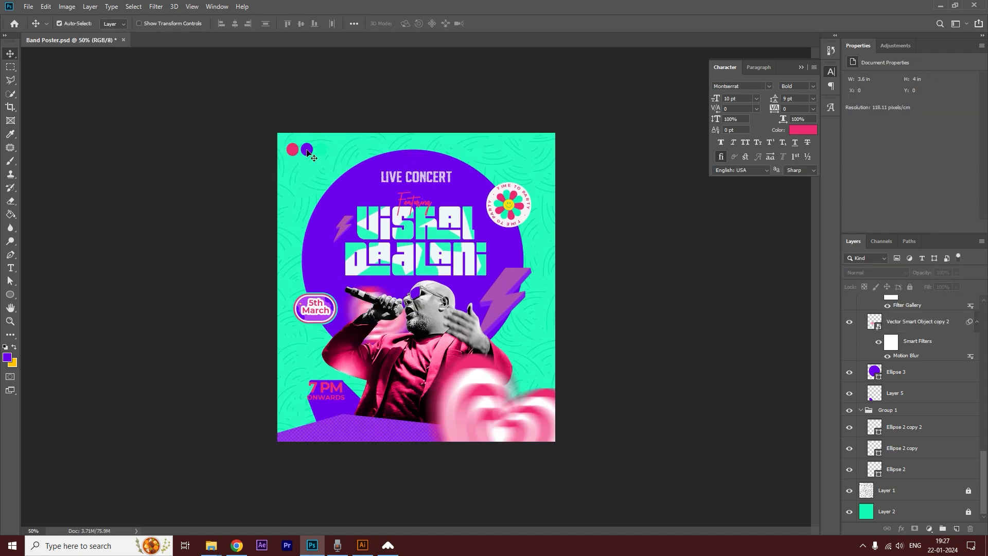
# Collapse and hide Group 1 containing the colour swatch circles.
pyautogui.click(308, 151)
pyautogui.click(861, 410)
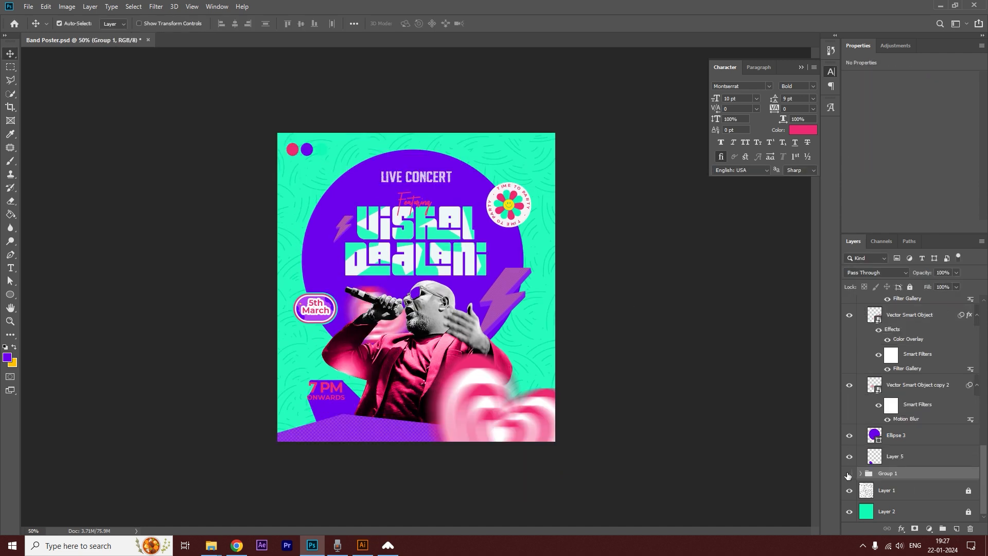
pyautogui.hotkey('ctrl', '+')
# Duplicate the small heart, shrink and straighten the copy, and place it on the purple circle's upper-left edge.
pyautogui.click(329, 315)
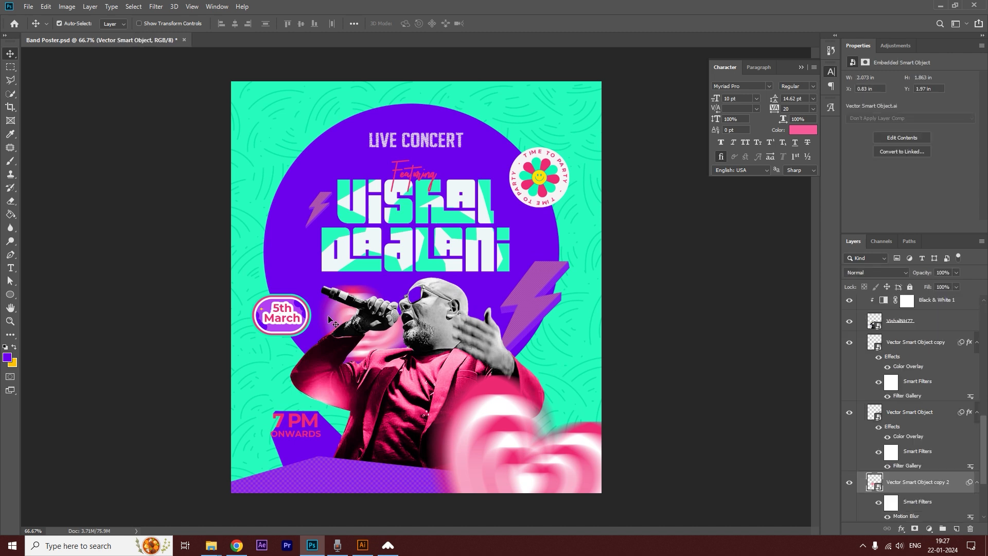
pyautogui.moveTo(328, 315); pyautogui.dragTo(275, 119)
pyautogui.hotkey('ctrl', 't')
pyautogui.press('Return')
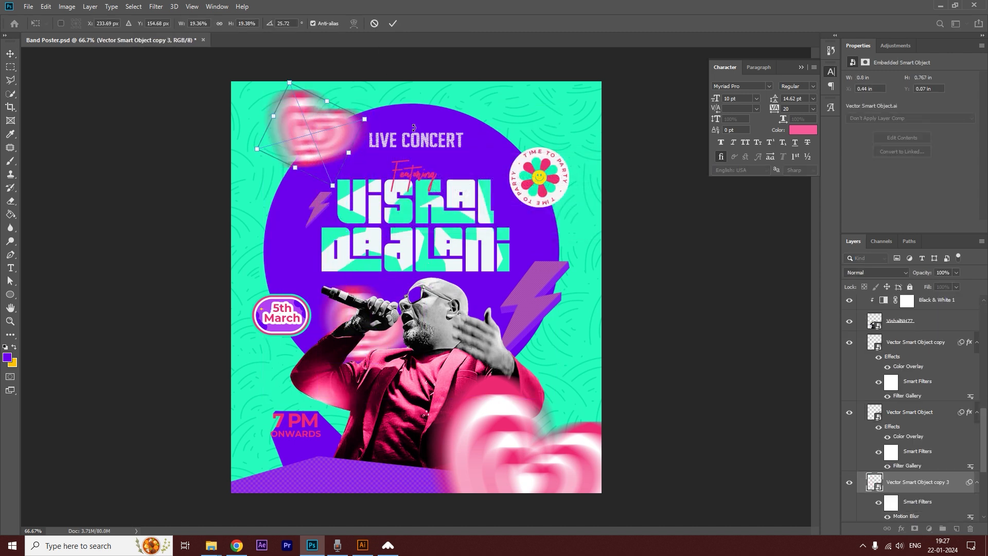
pyautogui.moveTo(364, 119); pyautogui.dragTo(322, 132)
pyautogui.moveTo(286, 139); pyautogui.dragTo(342, 120)
pyautogui.press('Return')
# Rotate the large lower-right heart nearly upright to about -3° and shift it slightly up and right.
pyautogui.keyDown('ctrl'); pyautogui.click(585, 467); pyautogui.keyUp('ctrl')
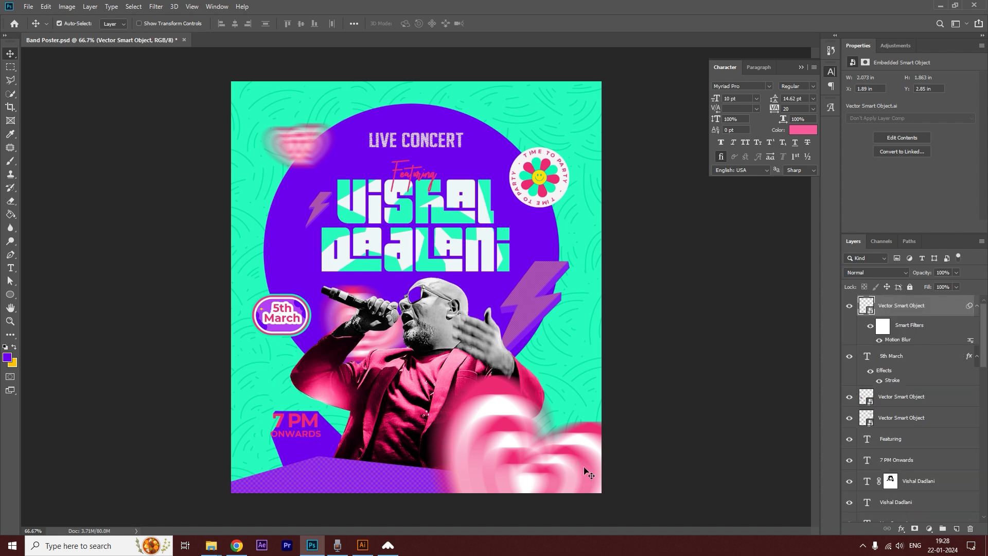
pyautogui.hotkey('ctrl', 't')
pyautogui.click(559, 209)
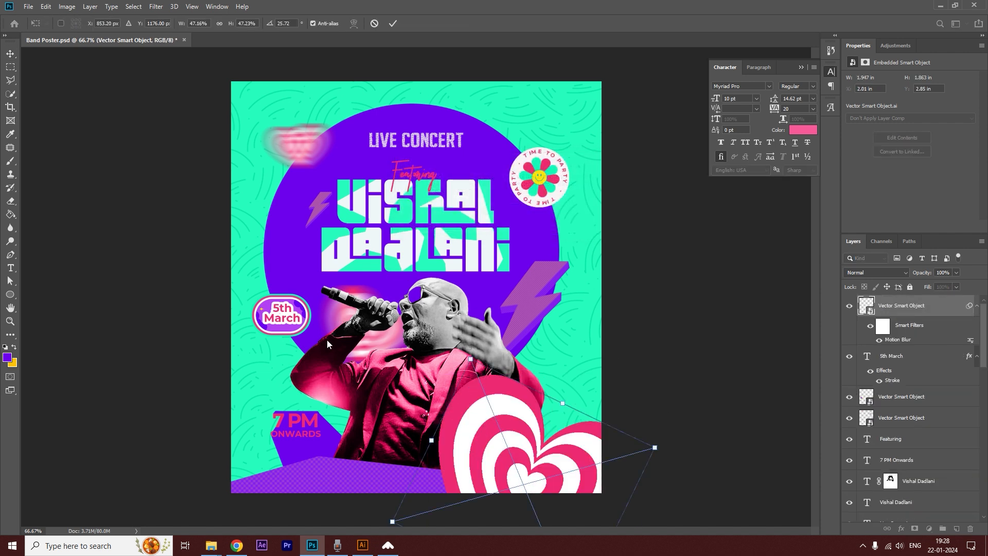
pyautogui.moveTo(664, 453); pyautogui.dragTo(665, 358)
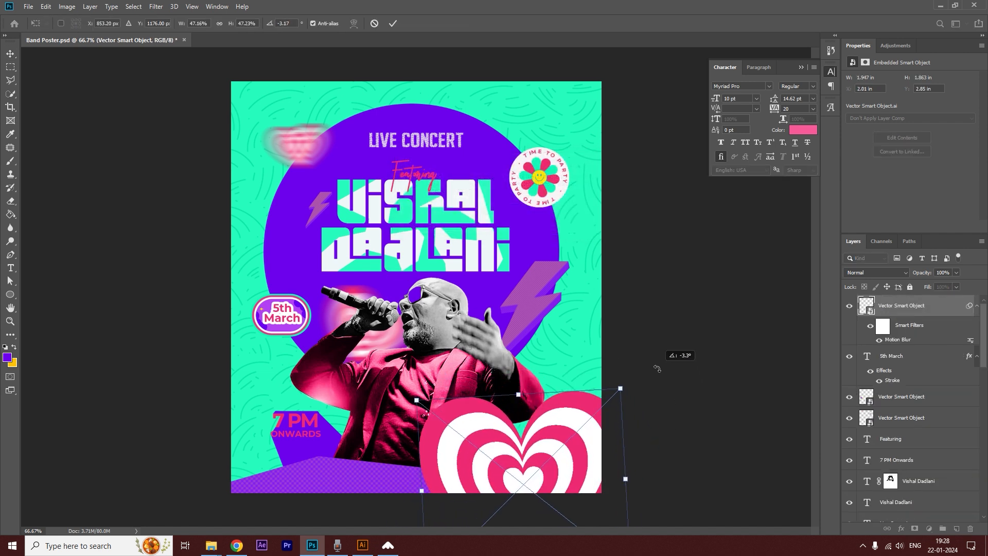
pyautogui.press('Return')
pyautogui.moveTo(560, 467); pyautogui.dragTo(576, 449)
pyautogui.hotkey('ctrl', '-')
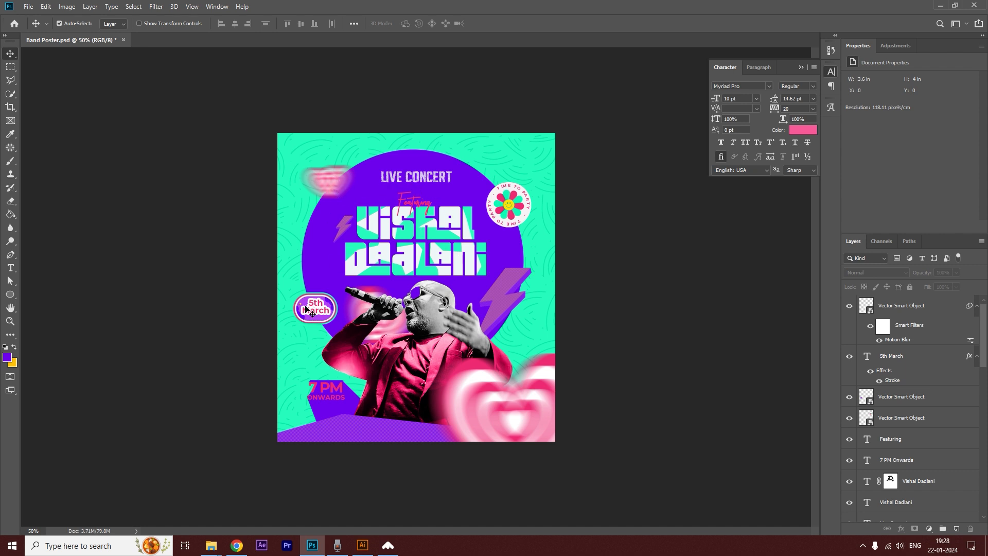
# Draw a polygonal lasso selection along the lower-right edge of the purple shape behind the 7 PM text.
pyautogui.click(354, 397)
pyautogui.hotkey('ctrl', '+')
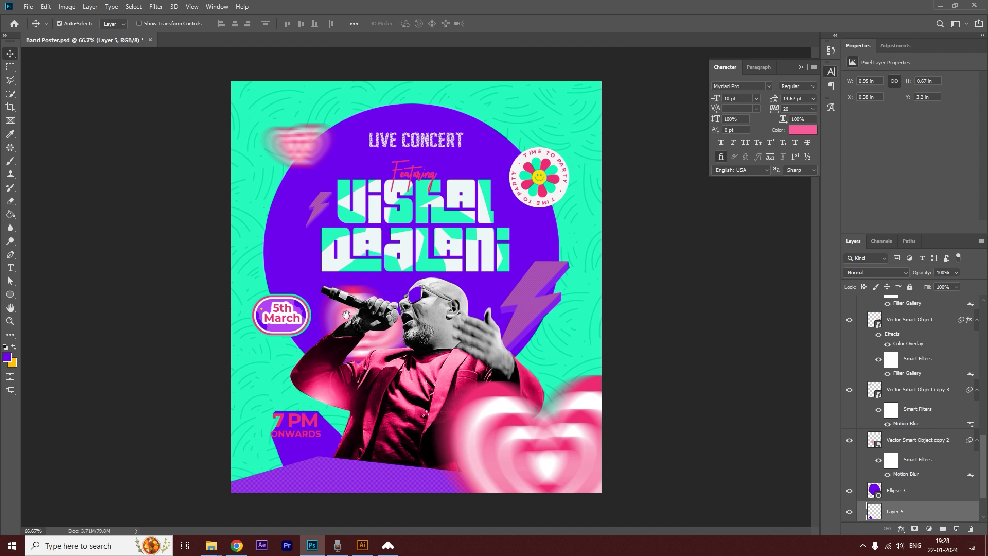
pyautogui.click(10, 80)
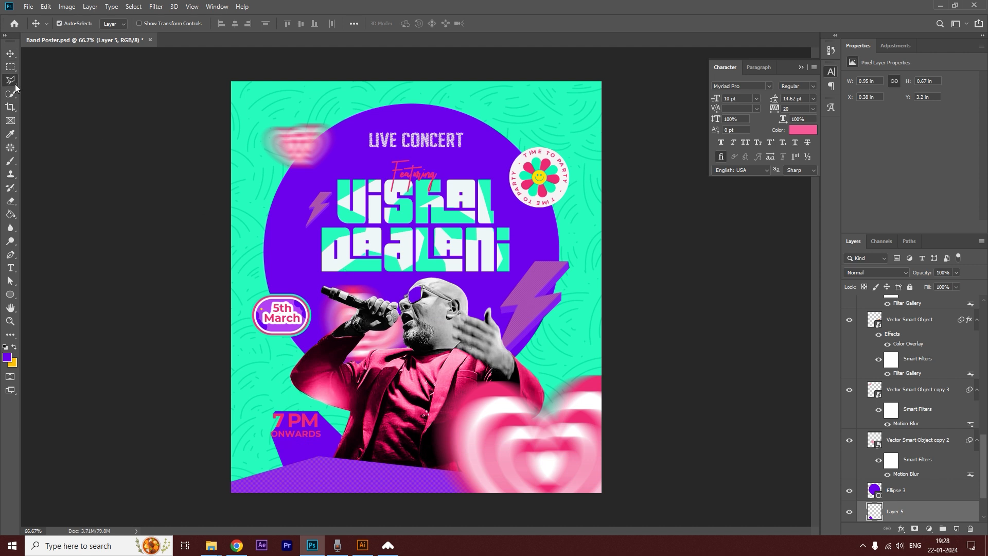
pyautogui.click(318, 412)
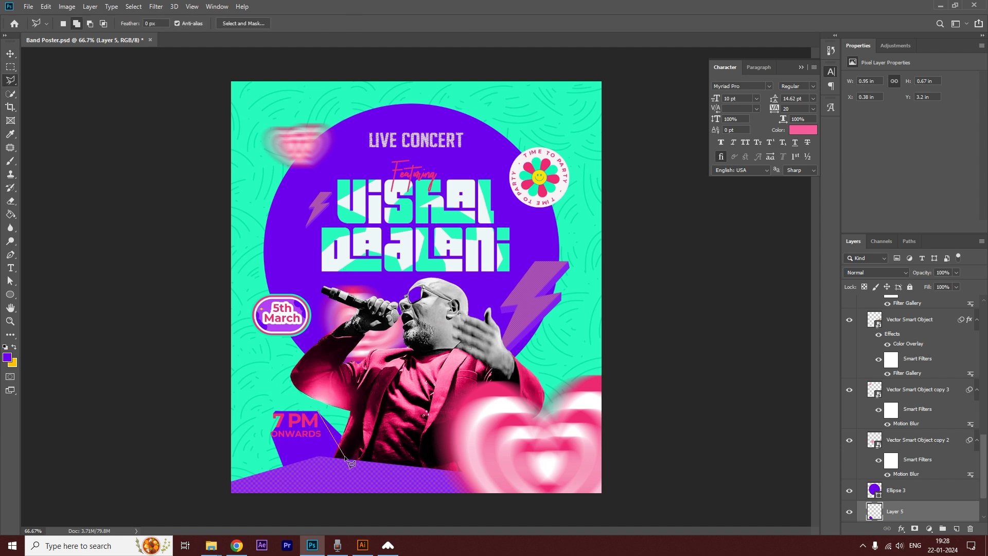
pyautogui.click(351, 459)
pyautogui.click(383, 448)
pyautogui.click(377, 405)
pyautogui.click(319, 412)
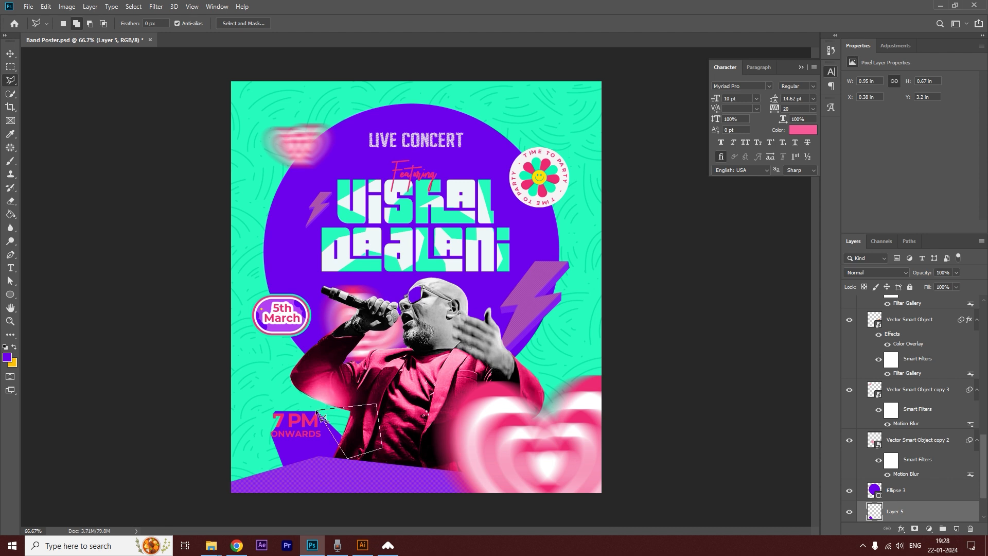
# Erase the selected strip from the purple shape's lower-right side and clear the selection.
pyautogui.click(10, 201)
pyautogui.moveTo(356, 479)
pyautogui.mouseDown()
pyautogui.moveTo(318, 436)
pyautogui.moveTo(314, 403)
pyautogui.moveTo(341, 433)
pyautogui.mouseUp()
pyautogui.hotkey('ctrl', 'd')
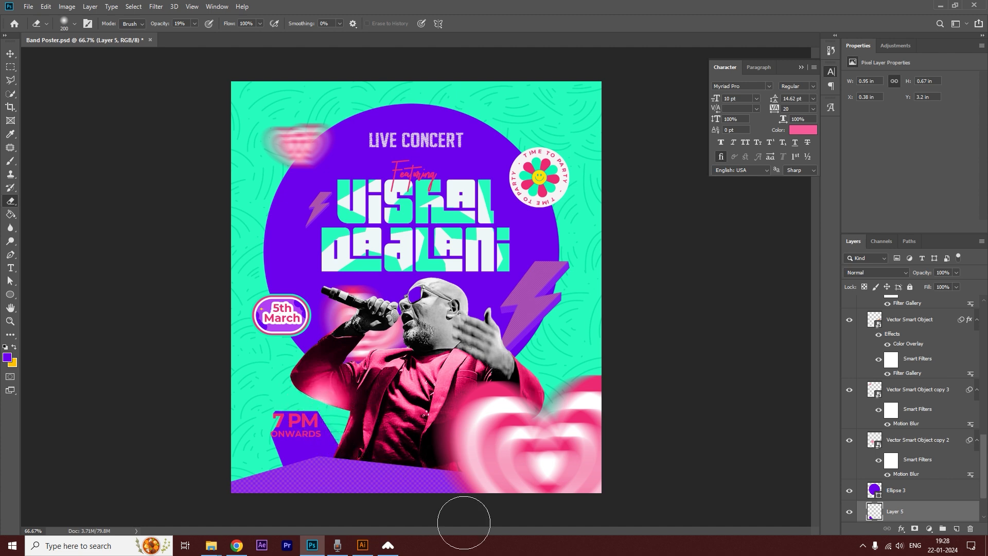
pyautogui.click(10, 54)
# Outline the lower-left edge of the purple shape below the ONWARDS text with a polygonal lasso selection.
pyautogui.hotkey('ctrl', '+')
pyautogui.click(9, 80)
pyautogui.click(302, 343)
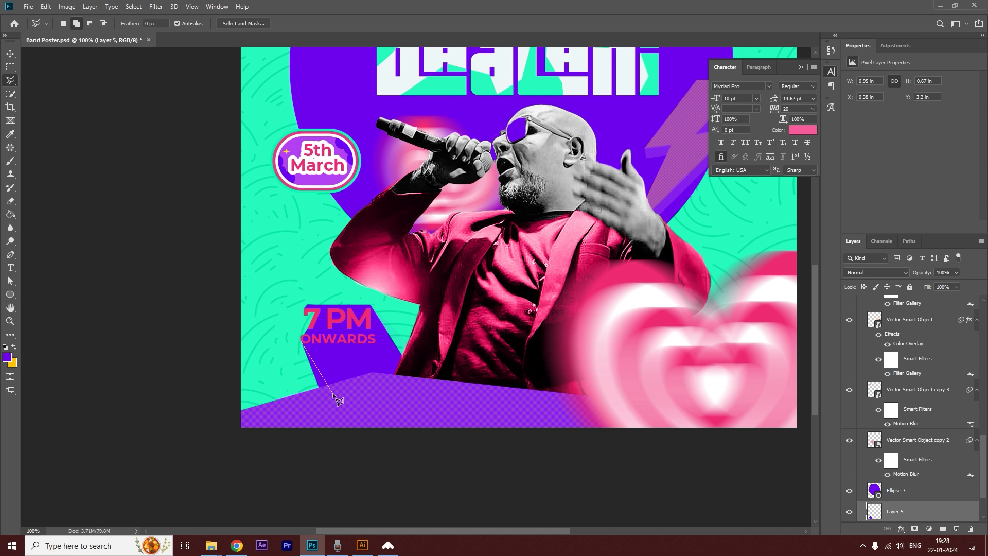
# Erase the purple shape inside the lower-left selection, deselect, and return to a view of the whole poster.
pyautogui.press('b')
pyautogui.click(11, 202)
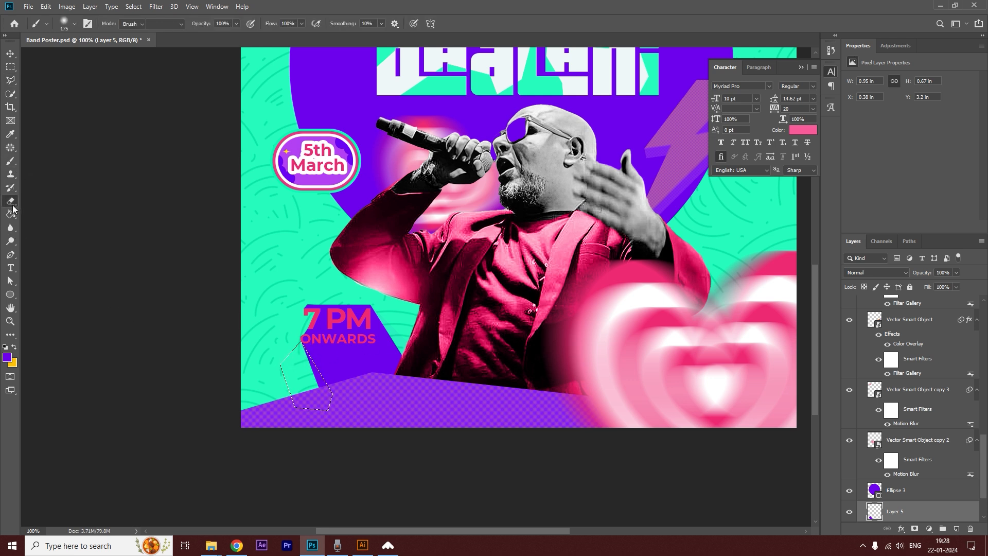
pyautogui.moveTo(314, 367)
pyautogui.mouseDown()
pyautogui.moveTo(315, 384)
pyautogui.moveTo(317, 369)
pyautogui.moveTo(316, 378)
pyautogui.moveTo(301, 371)
pyautogui.mouseUp()
pyautogui.hotkey('ctrl', 'd')
pyautogui.click(11, 53)
pyautogui.keyDown('alt'); pyautogui.click(487, 311); pyautogui.keyUp('alt')
pyautogui.keyDown('alt'); pyautogui.click(487, 311); pyautogui.keyUp('alt')
pyautogui.keyDown('alt'); pyautogui.click(487, 311); pyautogui.keyUp('alt')
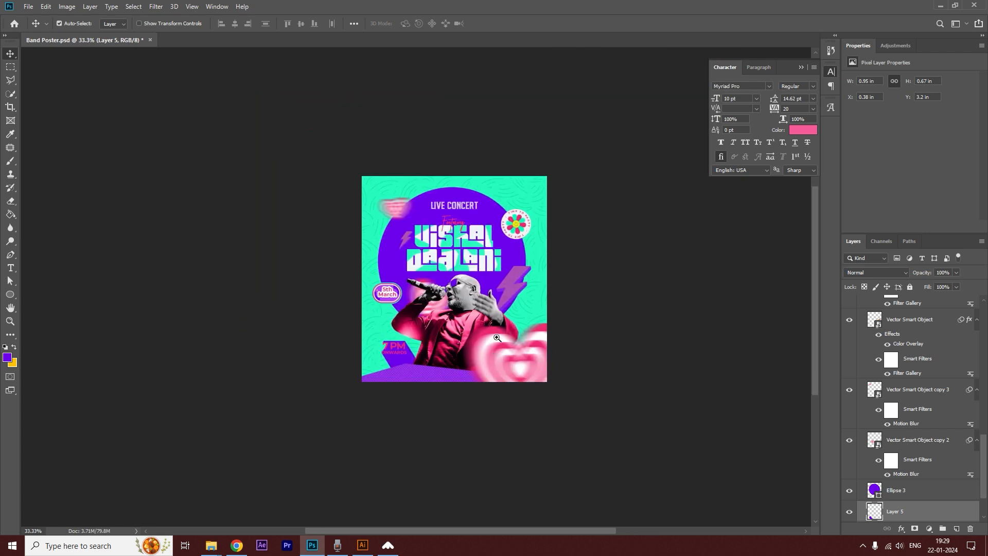